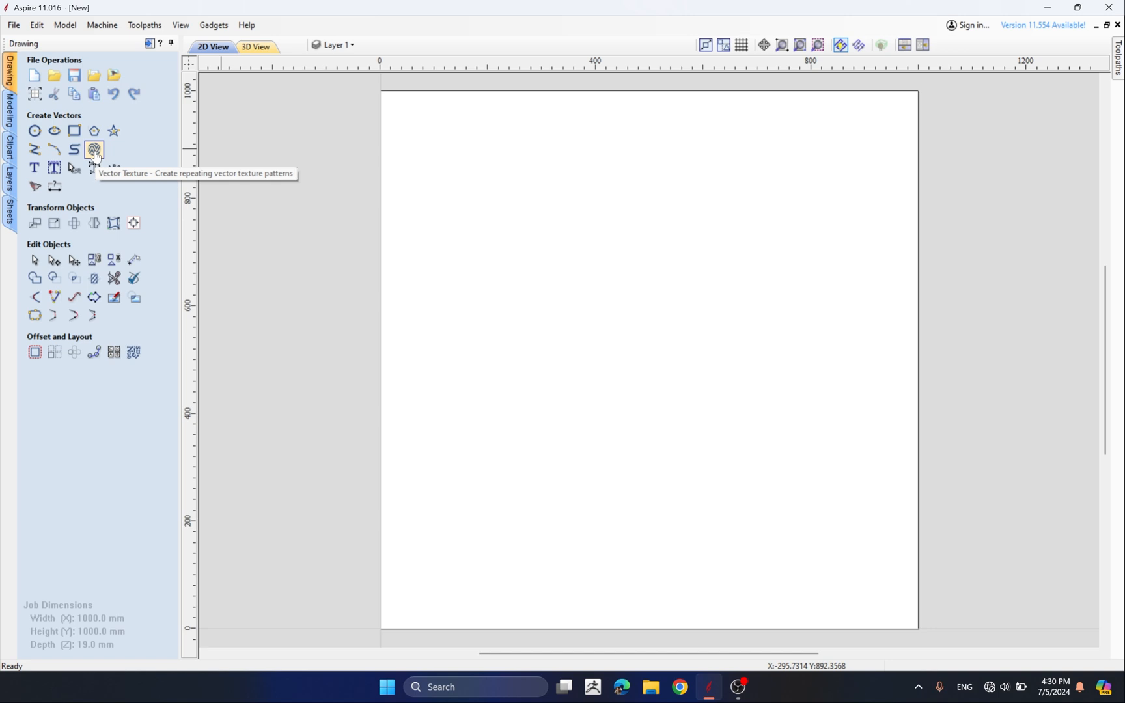
Open the Vector Texture tool and preview the default wave pattern at a 0 degree angle
click(95, 151)
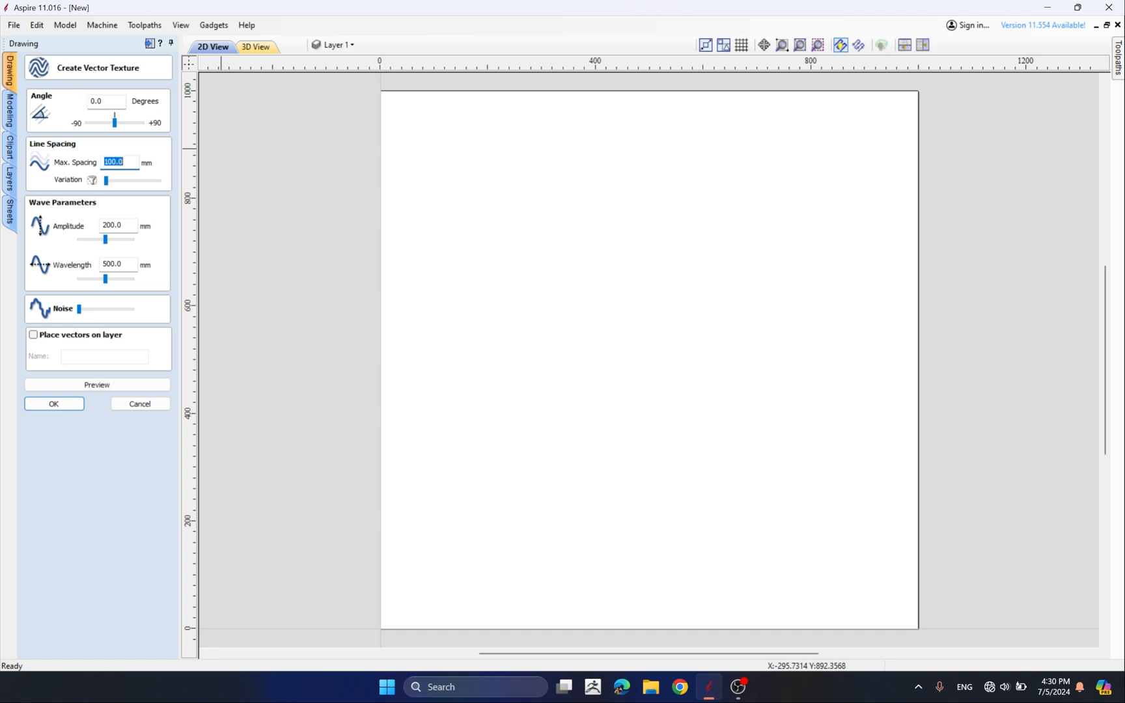
double_click(98, 102)
click(118, 101)
drag(116, 101, 19, 92)
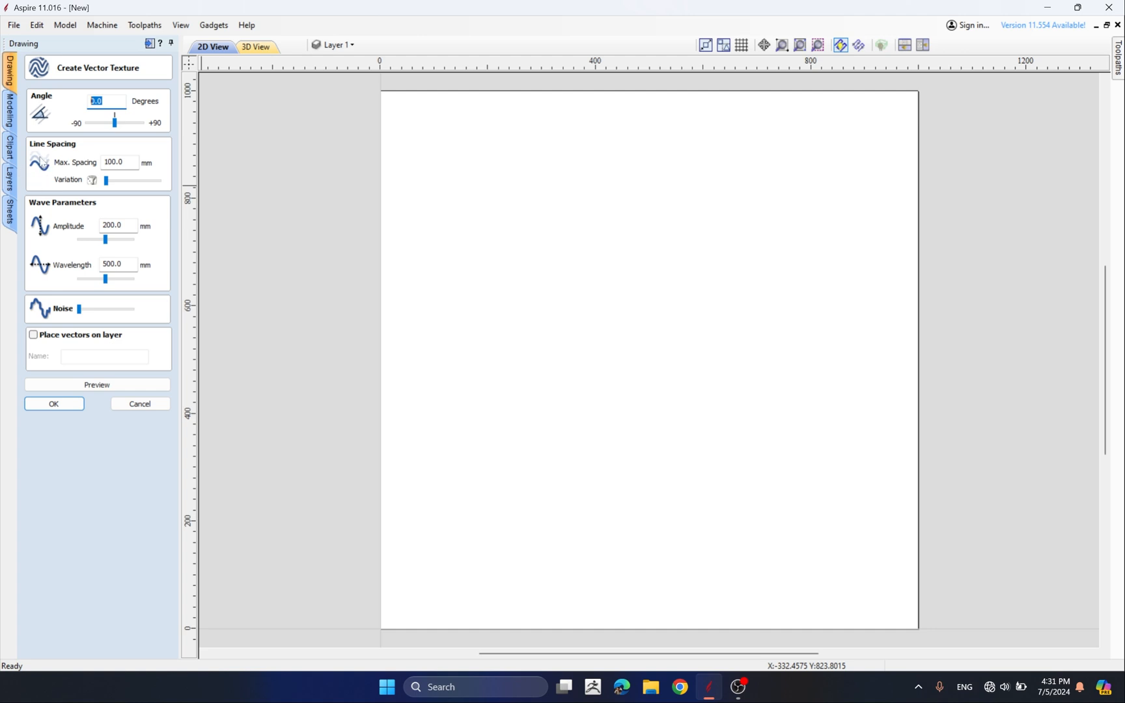
key(Tab)
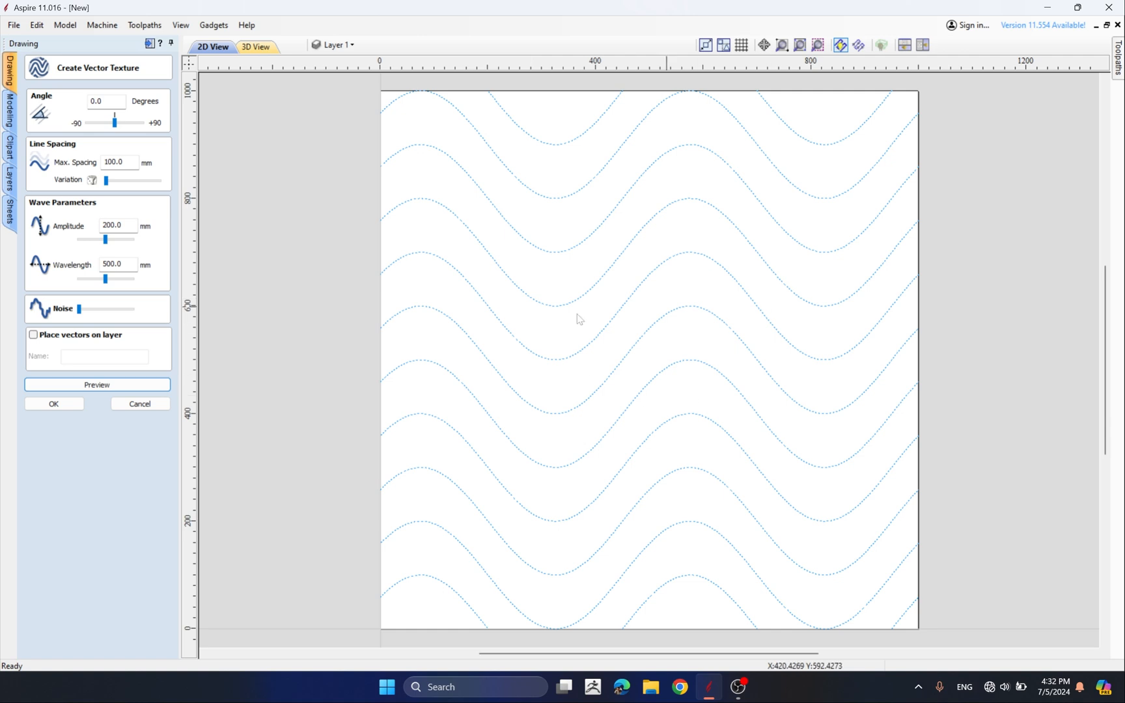
Set the maximum line spacing to 50 mm and preview the texture
double_click(101, 102)
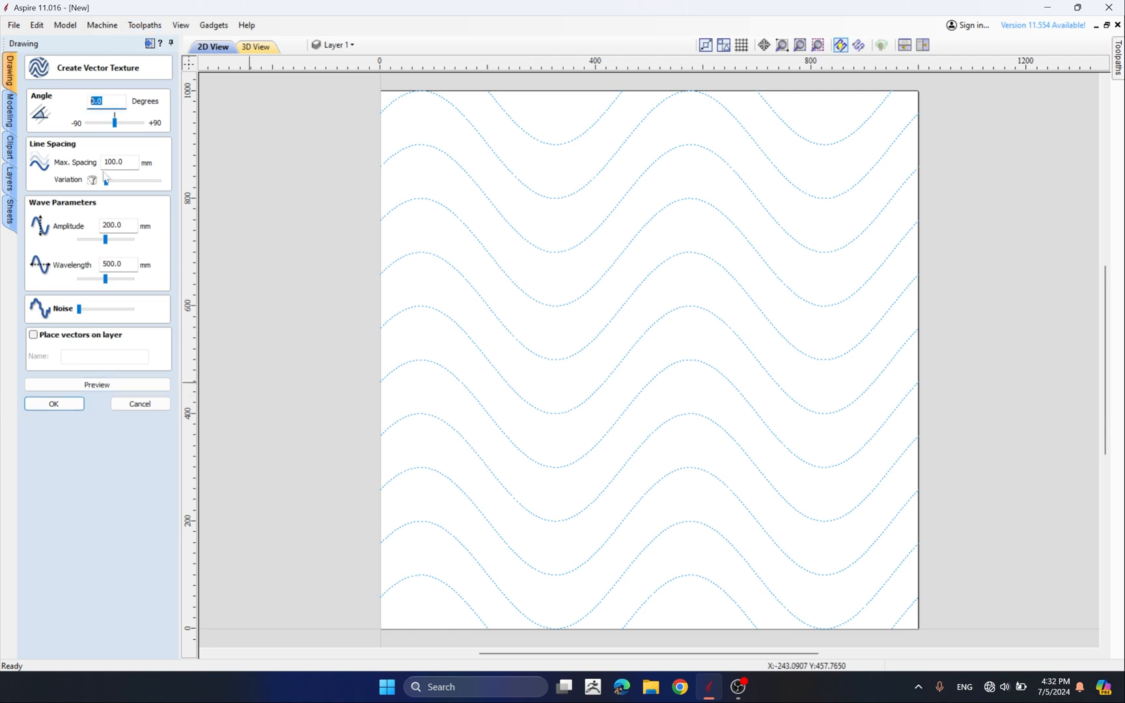
key(Tab)
text(5)
click(95, 386)
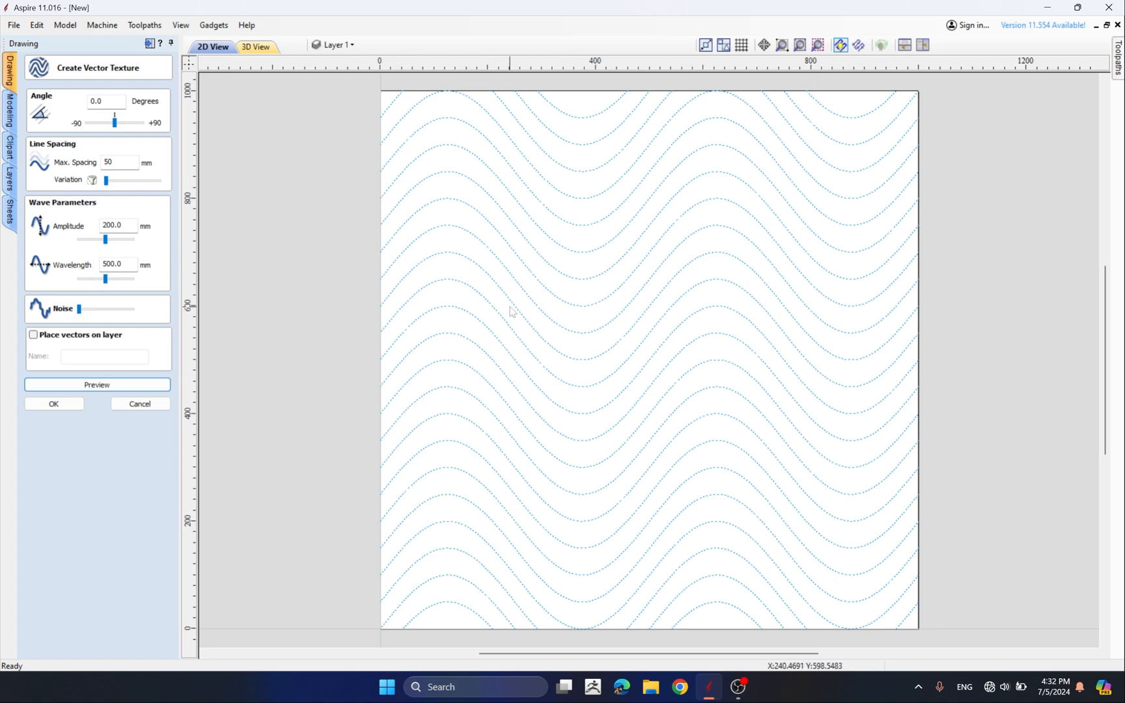
Increase the line spacing variation in two stages, previewing the texture after each
drag(108, 182, 116, 181)
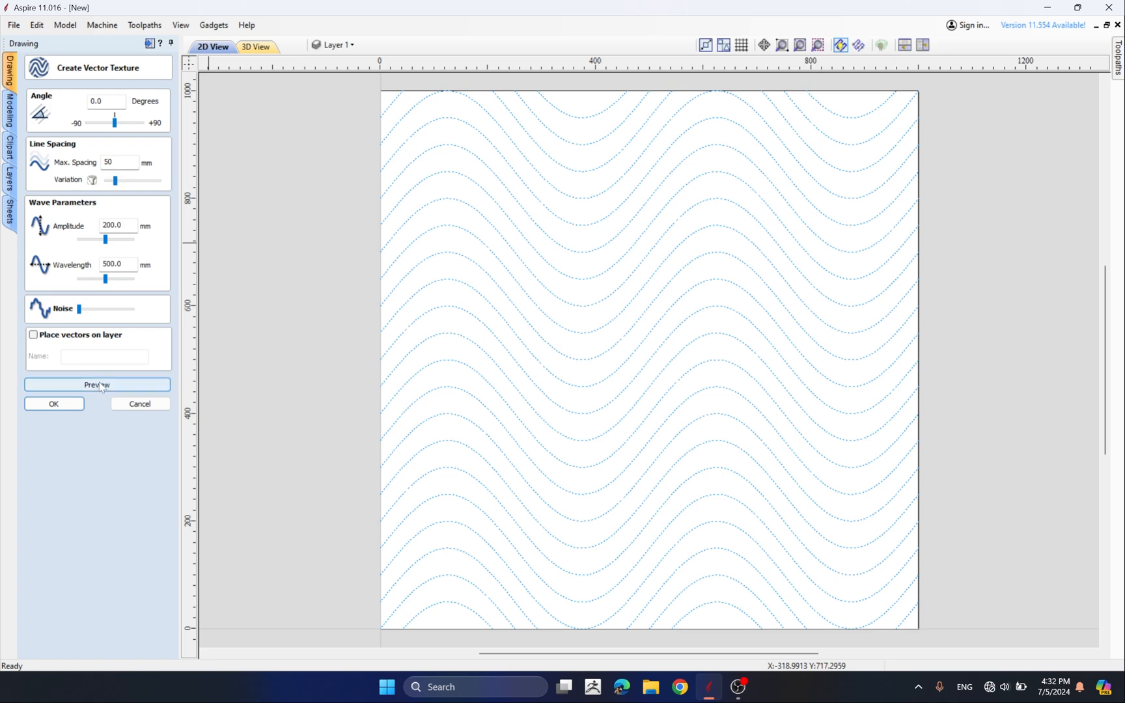
click(101, 385)
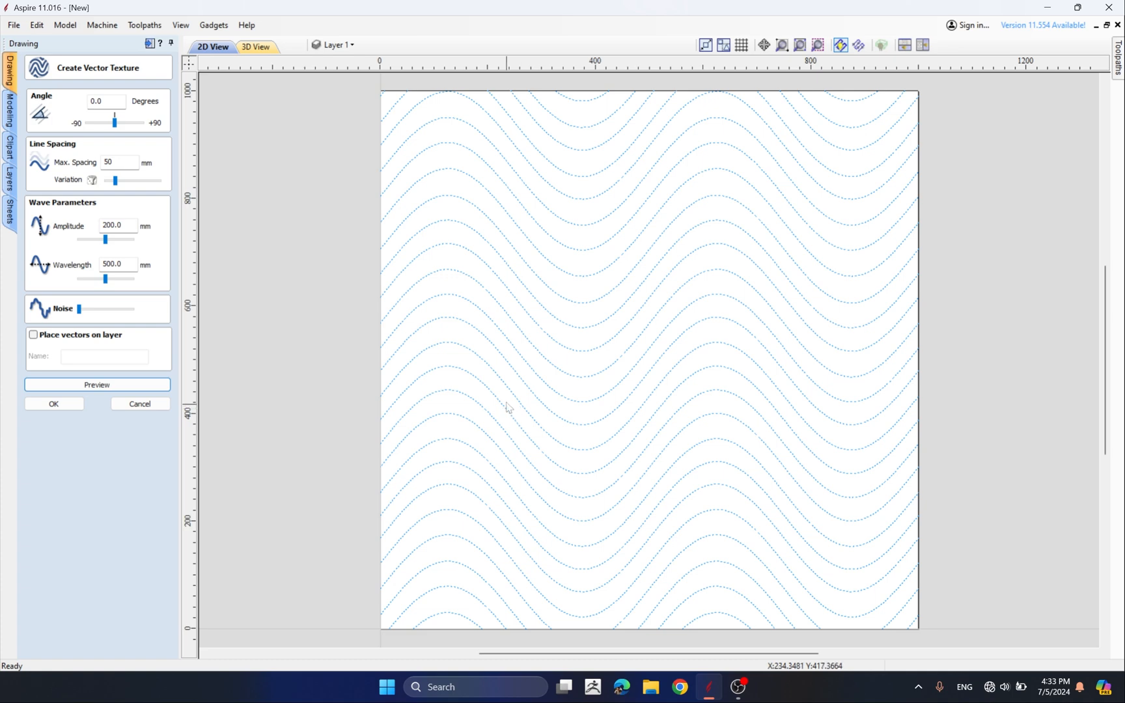
drag(116, 181, 143, 184)
click(89, 385)
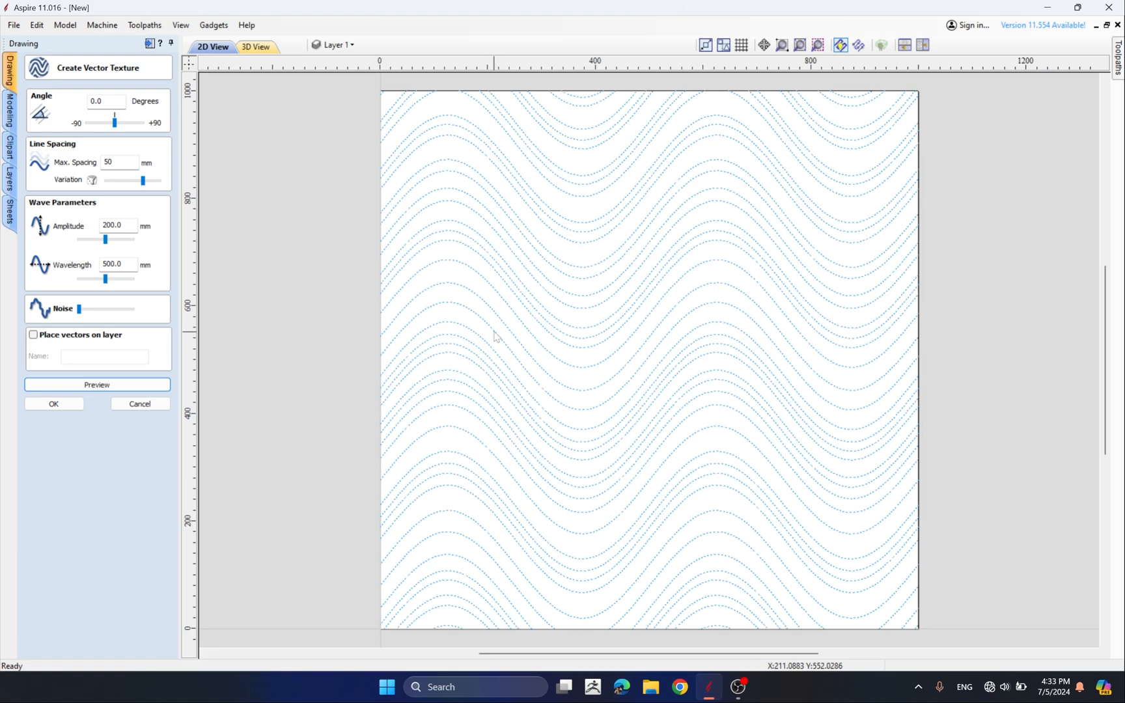
Return the line spacing variation to zero and preview the texture
scroll(677, 323, up, 2)
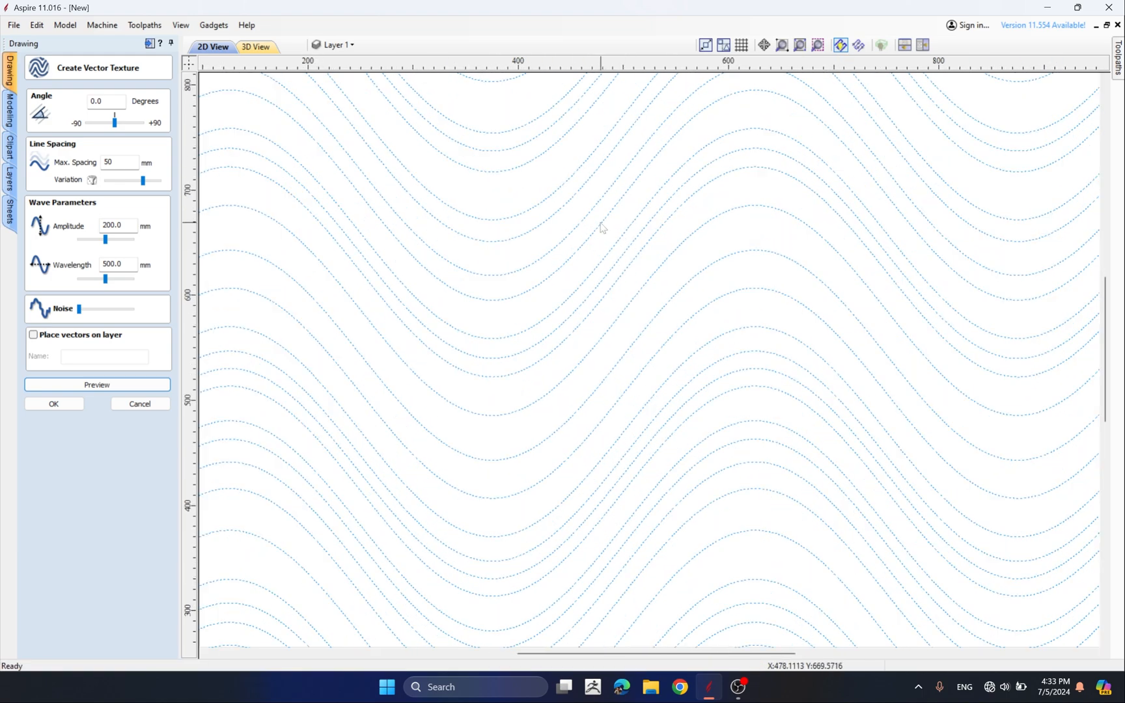
scroll(594, 207, down, 2)
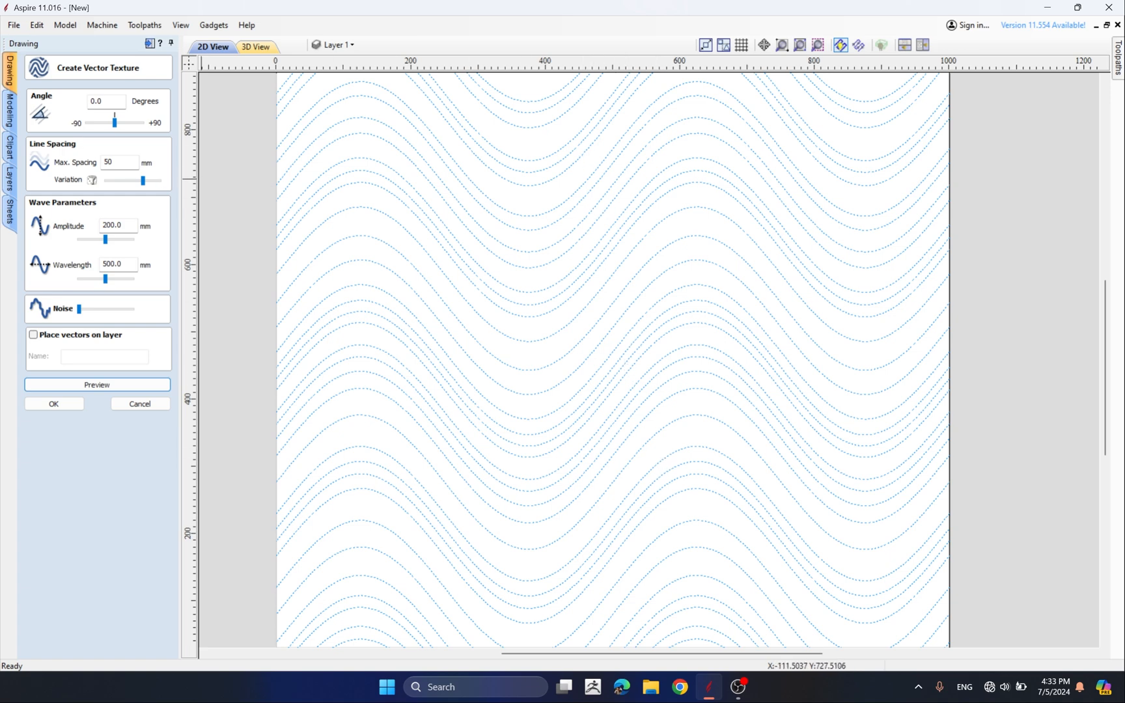
drag(142, 181, 106, 180)
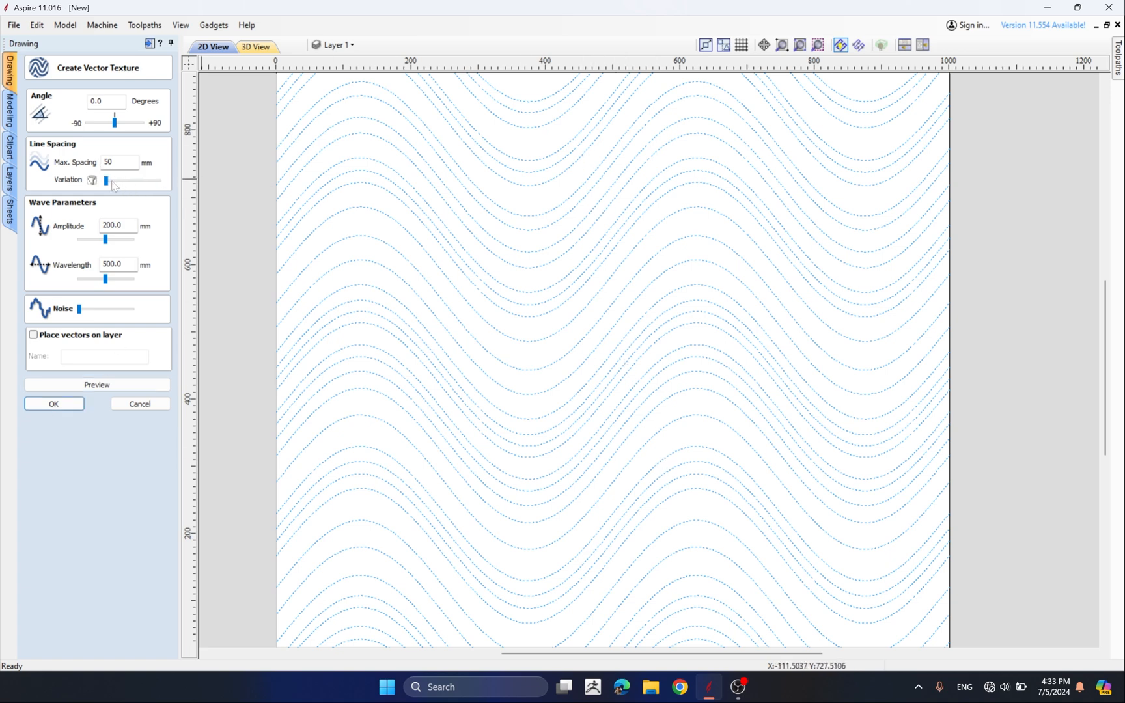
click(97, 385)
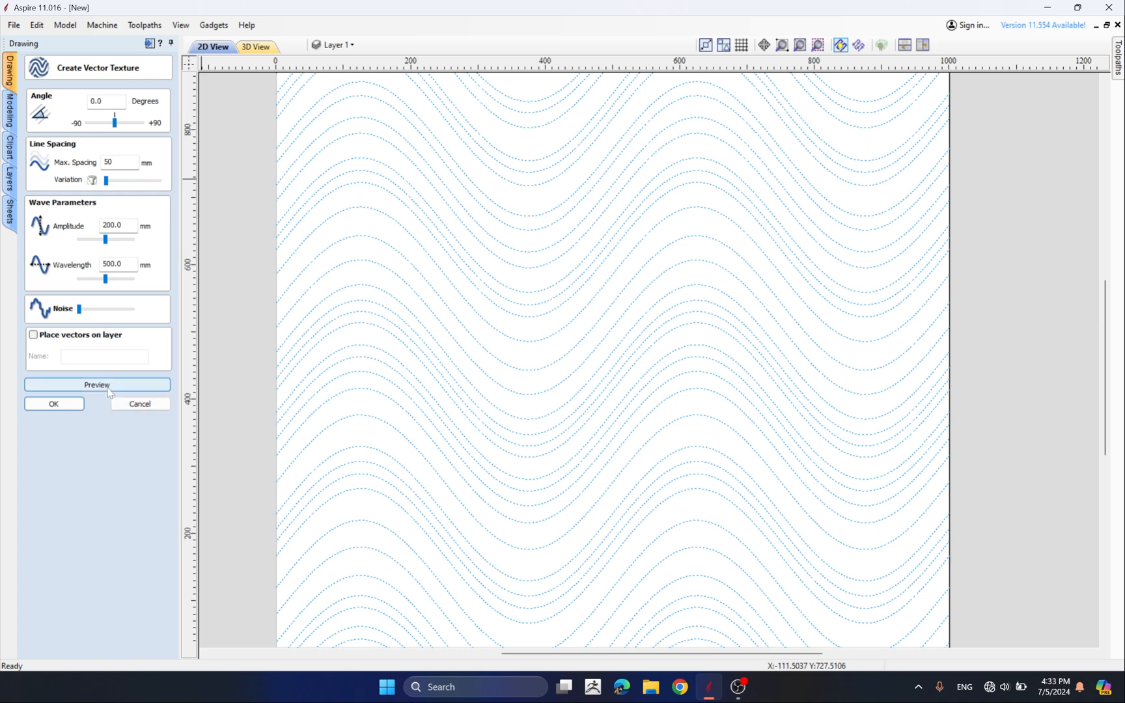
Set the maximum line spacing to 100 mm and preview the texture
scroll(561, 318, down, 4)
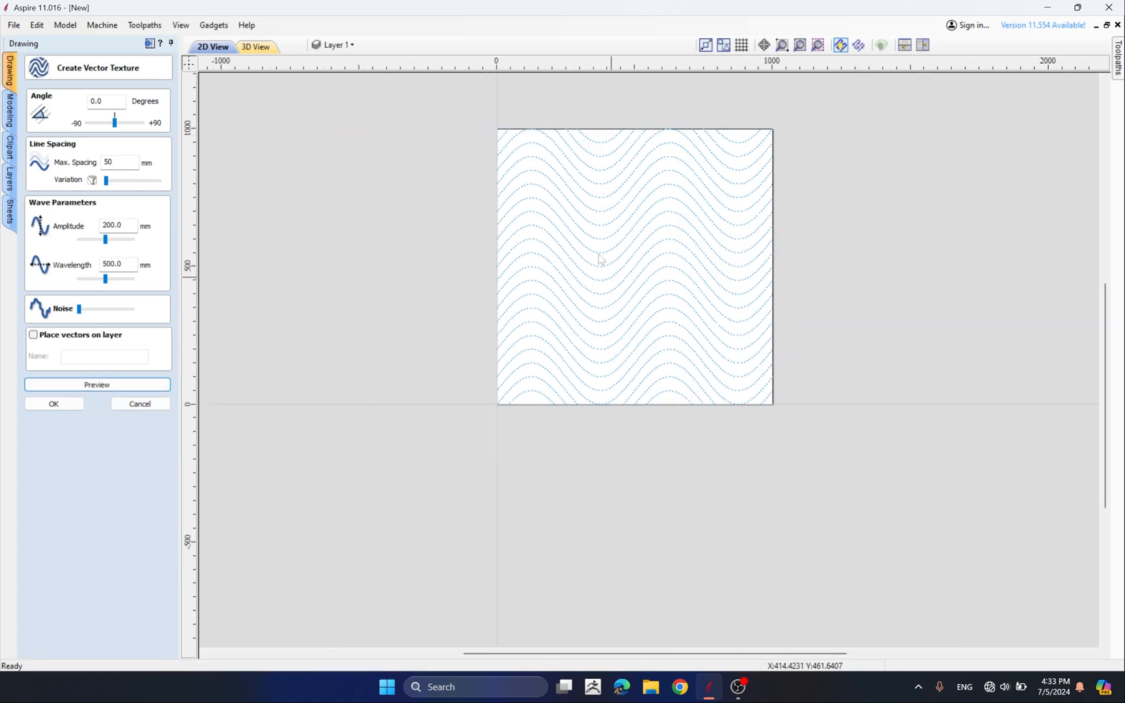
drag(122, 162, 38, 159)
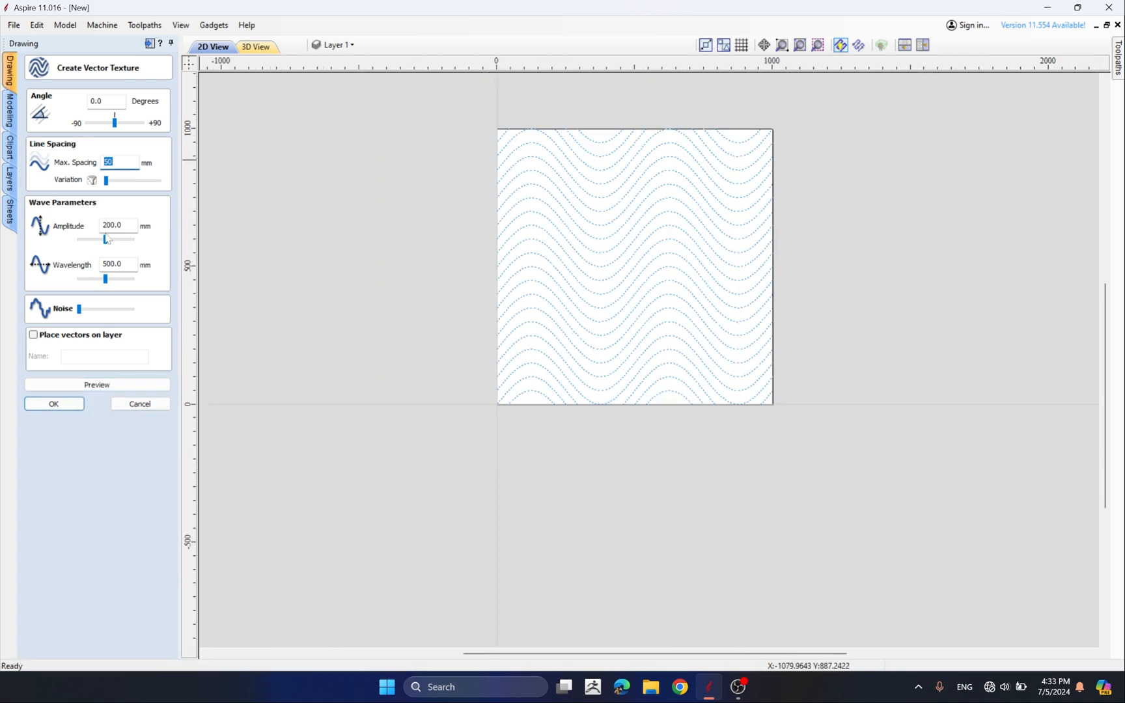
text(100)
click(97, 385)
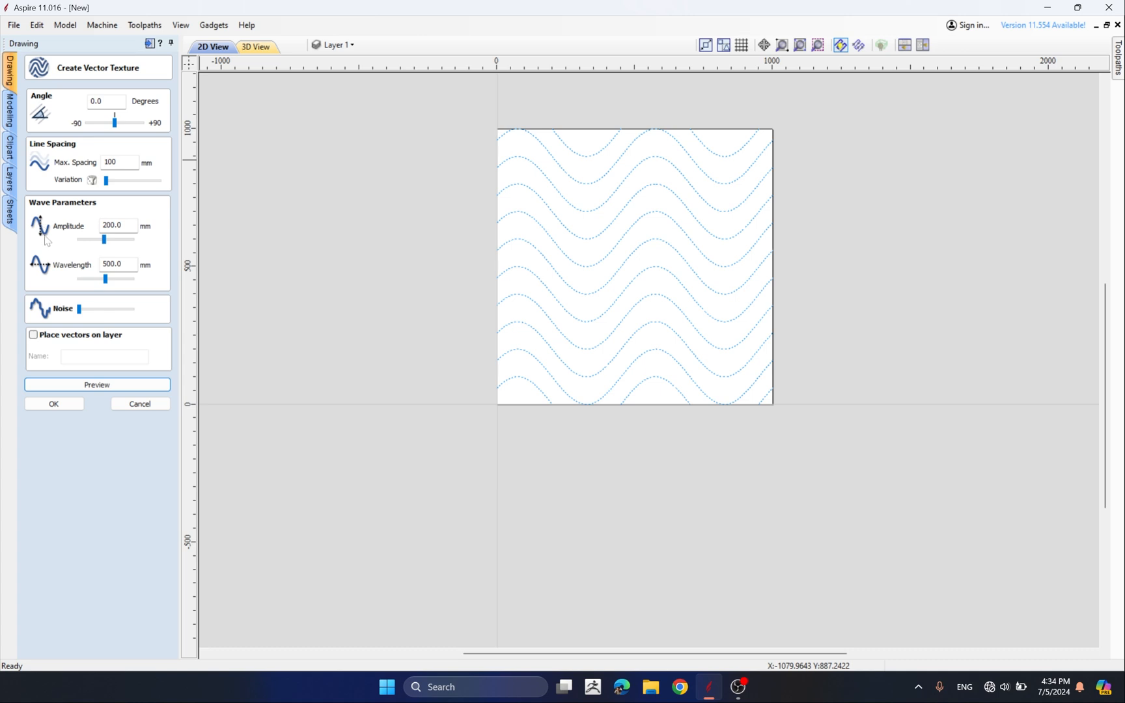
Set the wave amplitude to 100 mm and preview the texture
drag(125, 226, 92, 229)
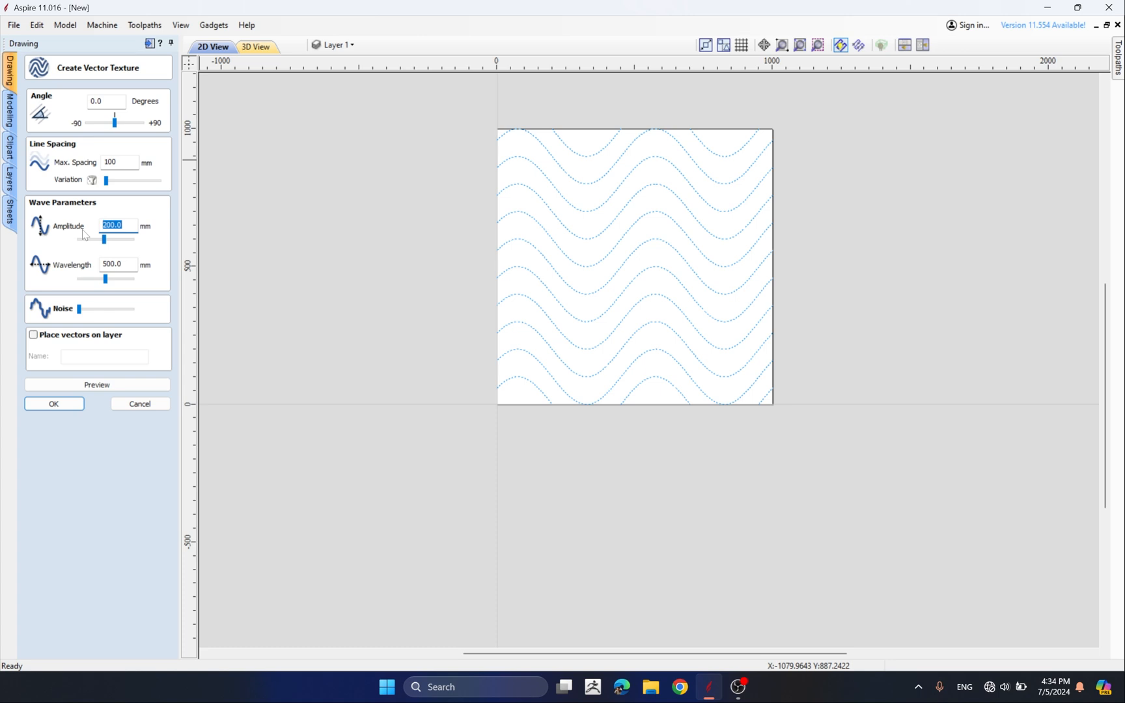
text(100)
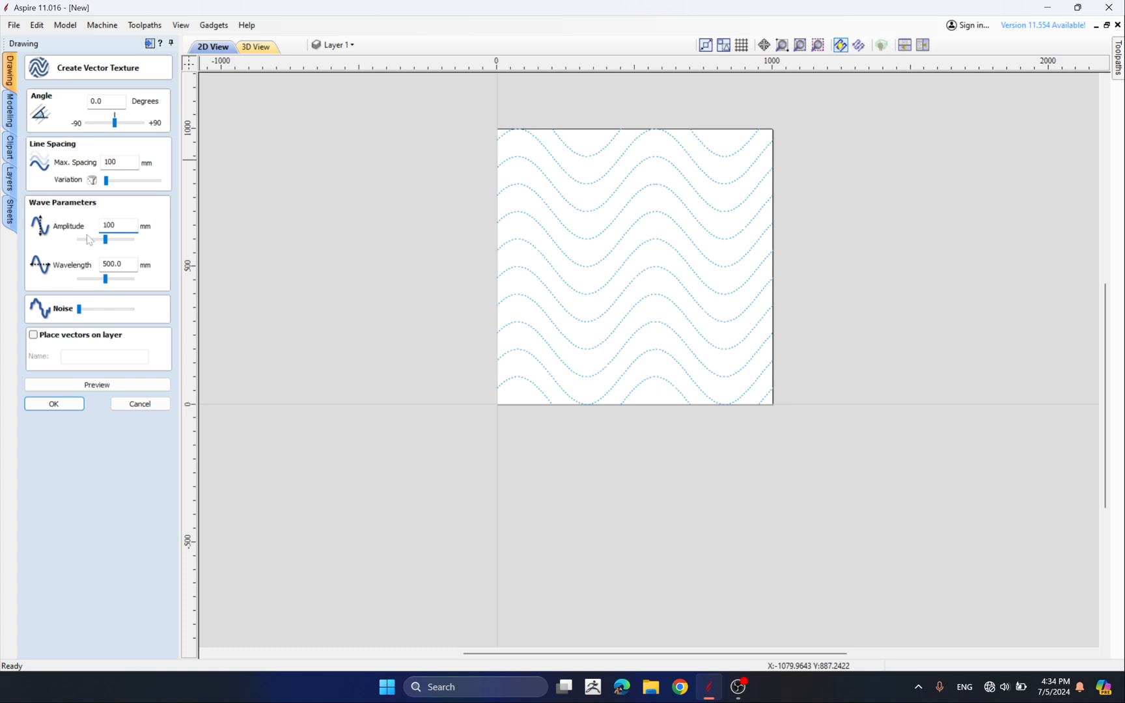
click(96, 387)
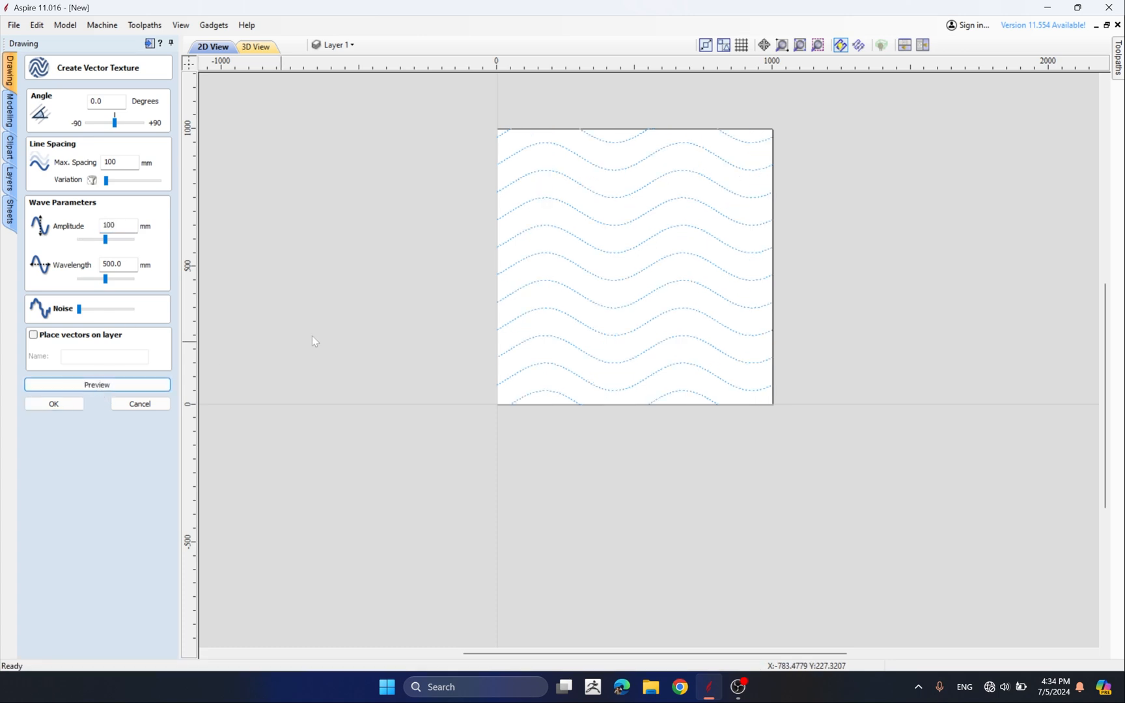
Set the wave amplitude to 300 mm and preview the texture
scroll(765, 314, up, 2)
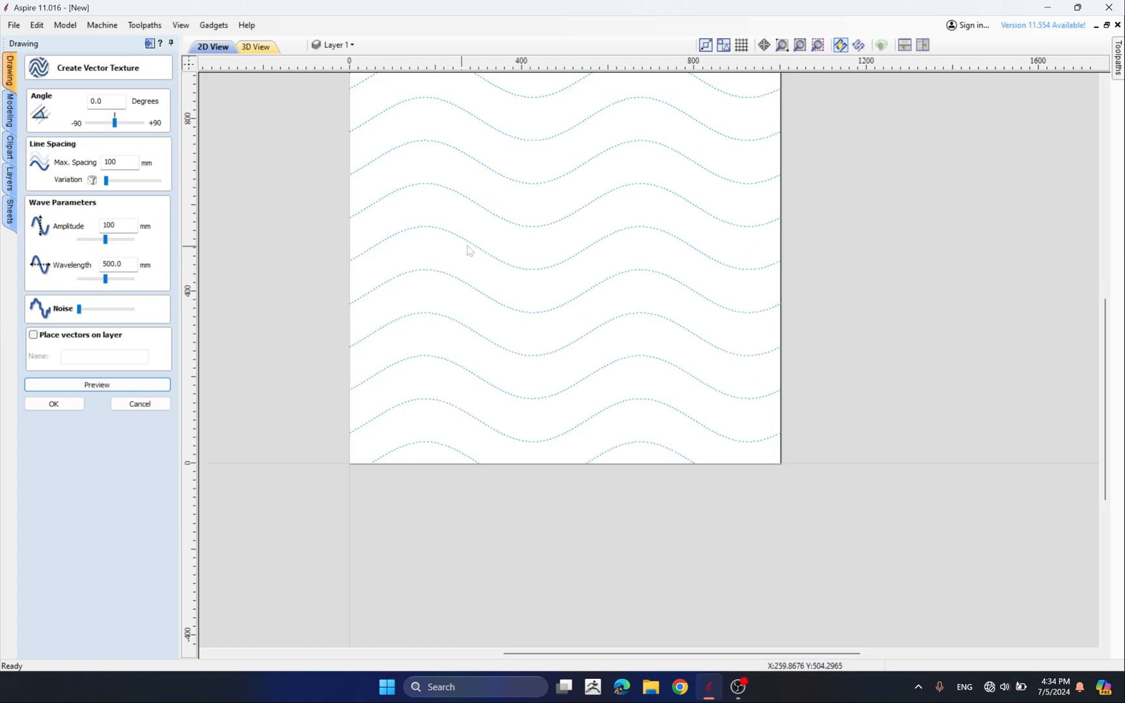
double_click(119, 225)
text(3)
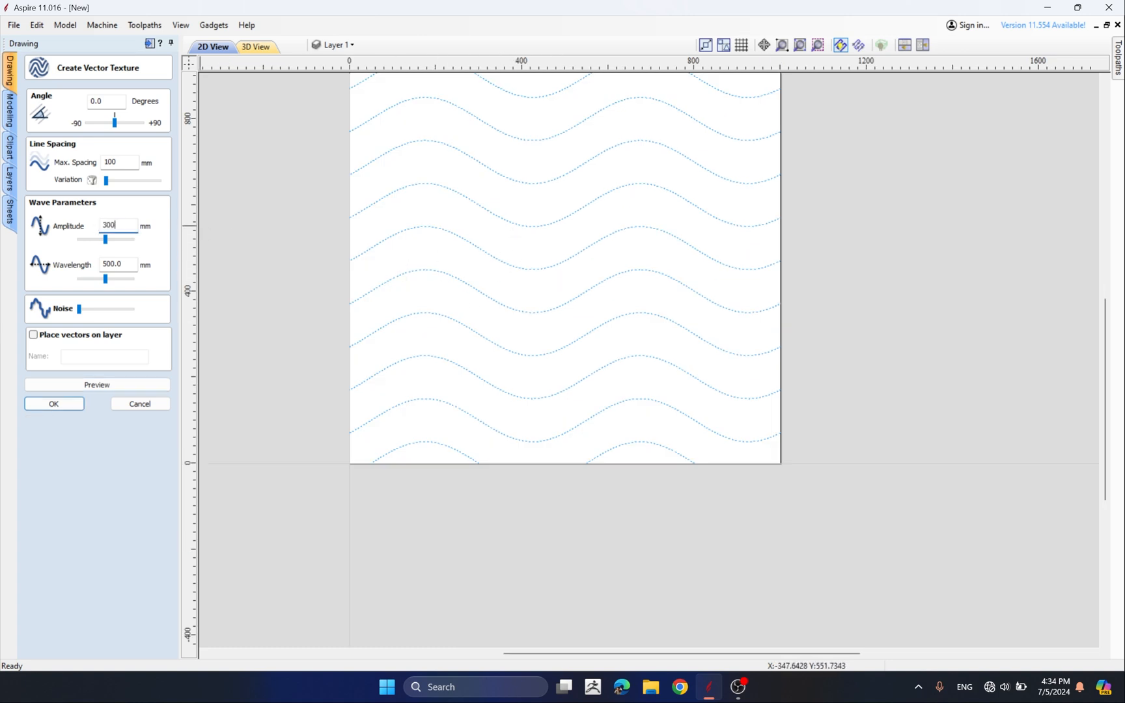
click(97, 385)
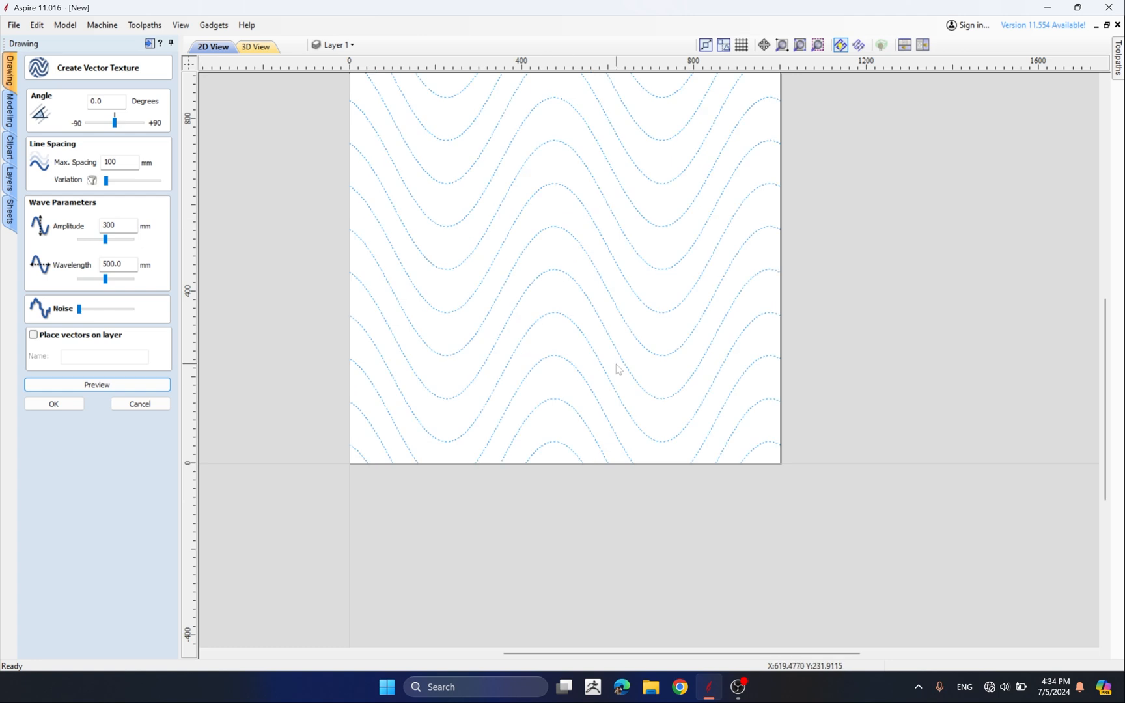
Set the wave amplitude to 196 mm
double_click(103, 226)
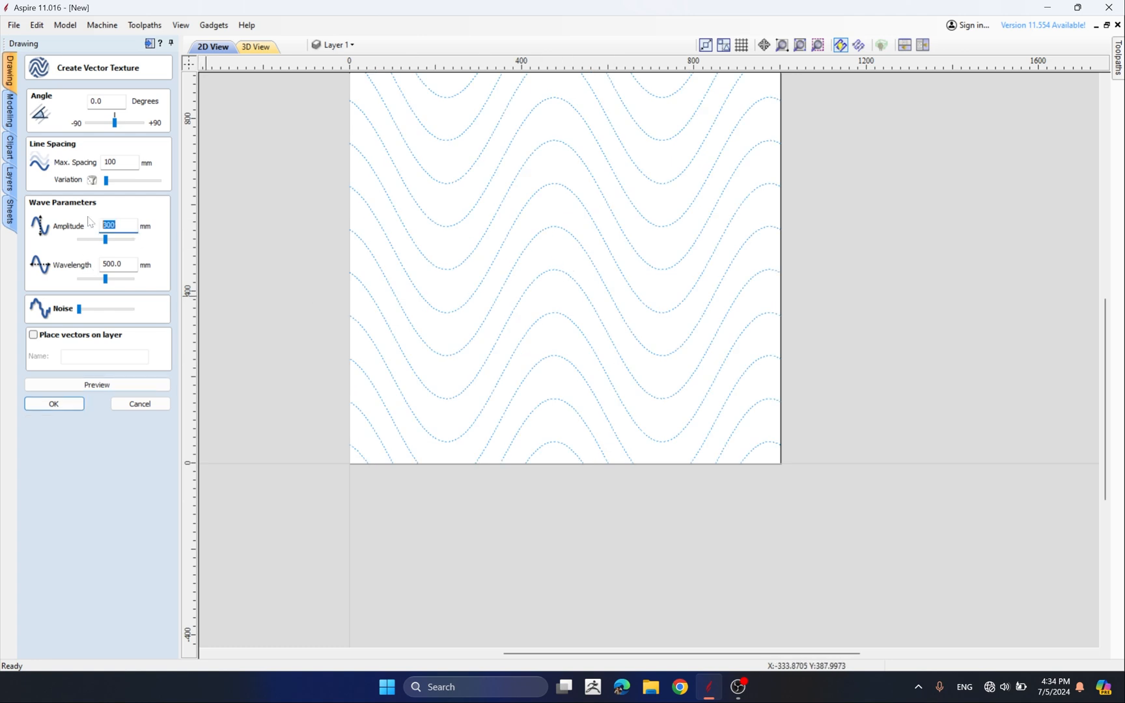
text(200)
click(97, 384)
double_click(108, 225)
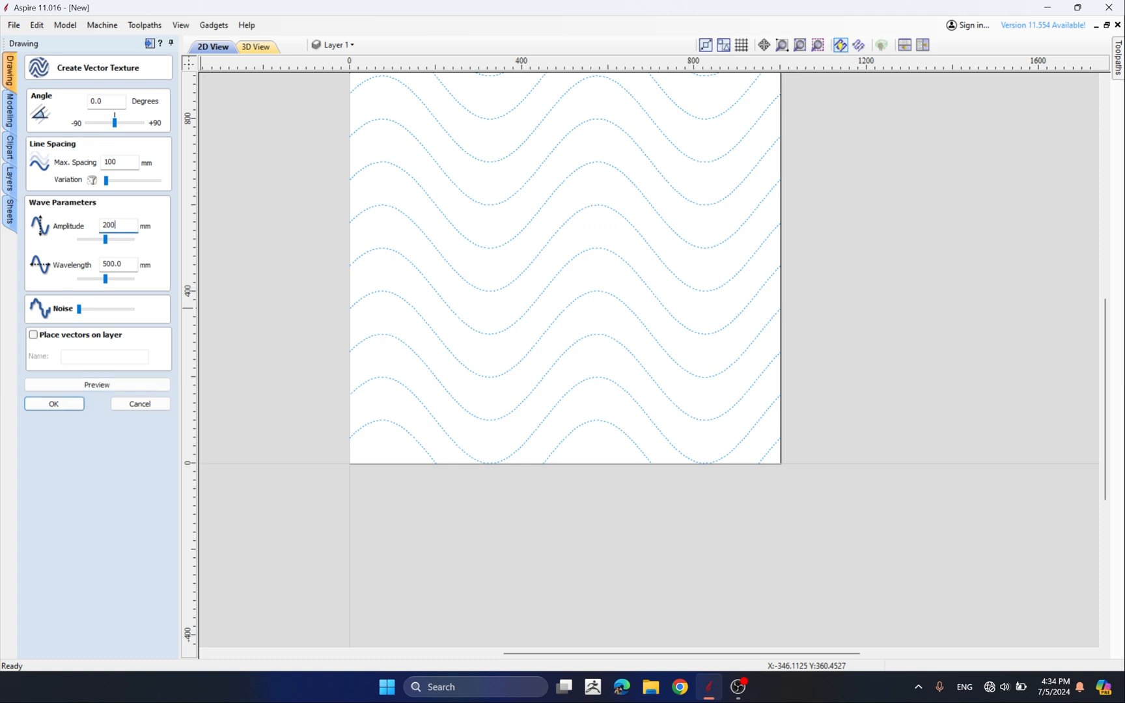
click(105, 243)
Set the wavelength to 200 mm and preview the texture
drag(128, 266, 44, 282)
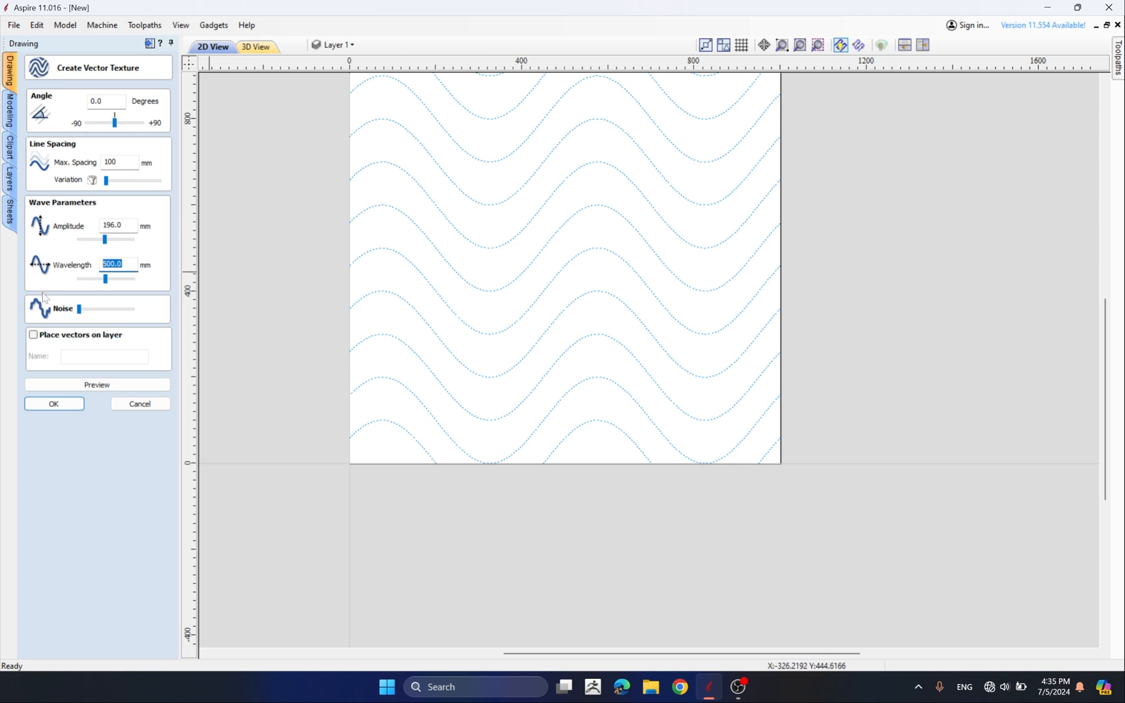
text(200)
click(107, 384)
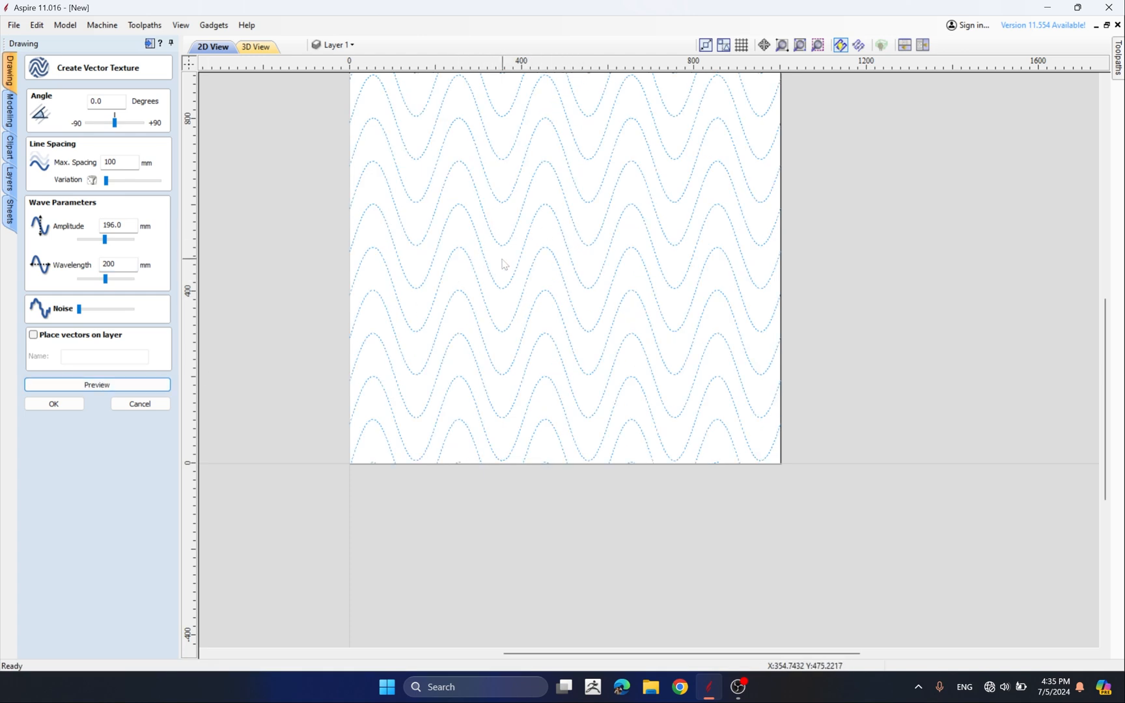
Set the wavelength to 280 mm and preview the texture
drag(104, 278, 116, 280)
click(96, 388)
scroll(304, 321, up, 2)
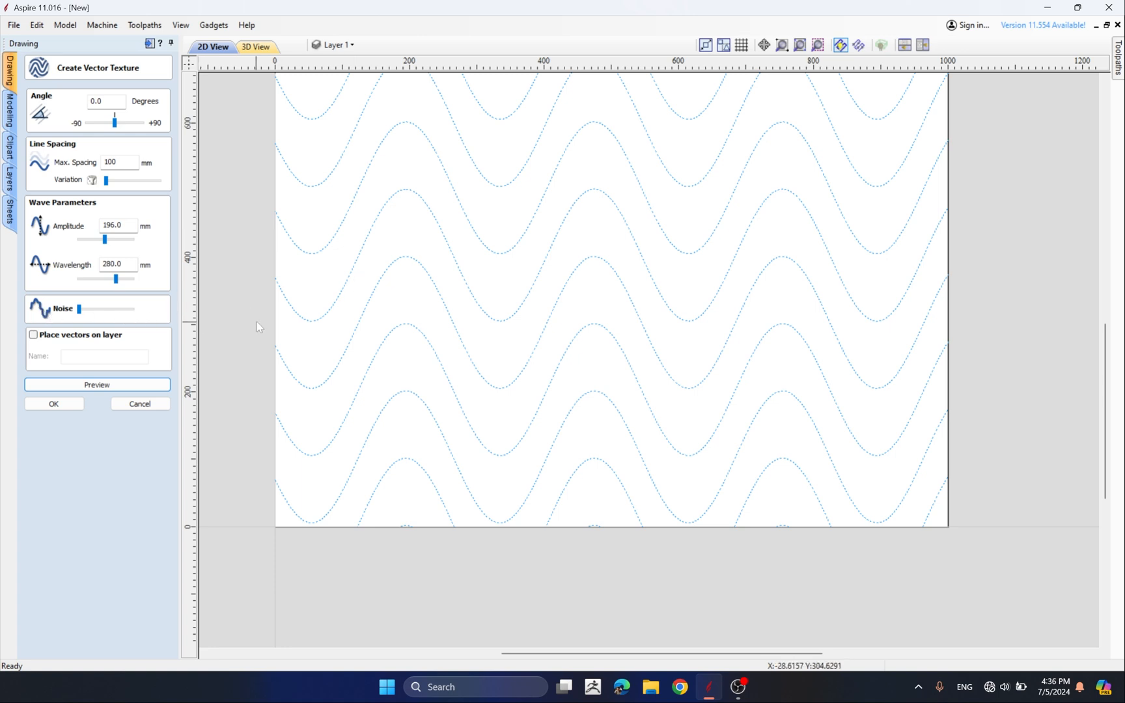
Add noise to the wave texture, preview it, and inspect the roughened lines up close
drag(82, 310, 88, 311)
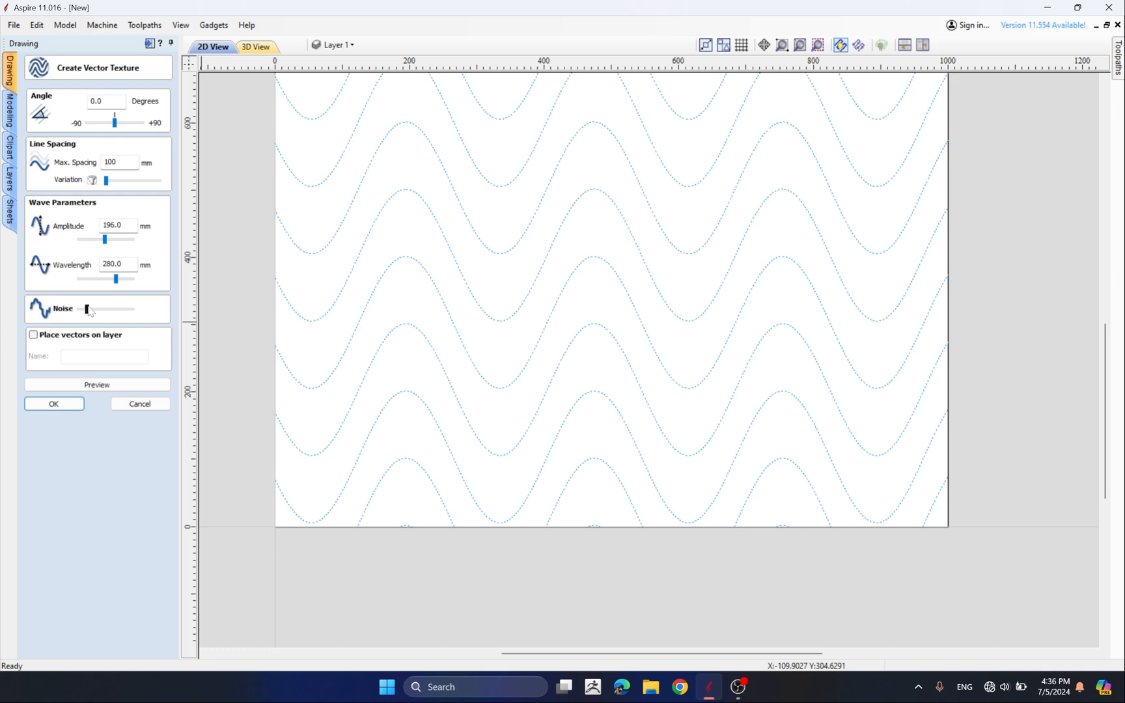
click(88, 385)
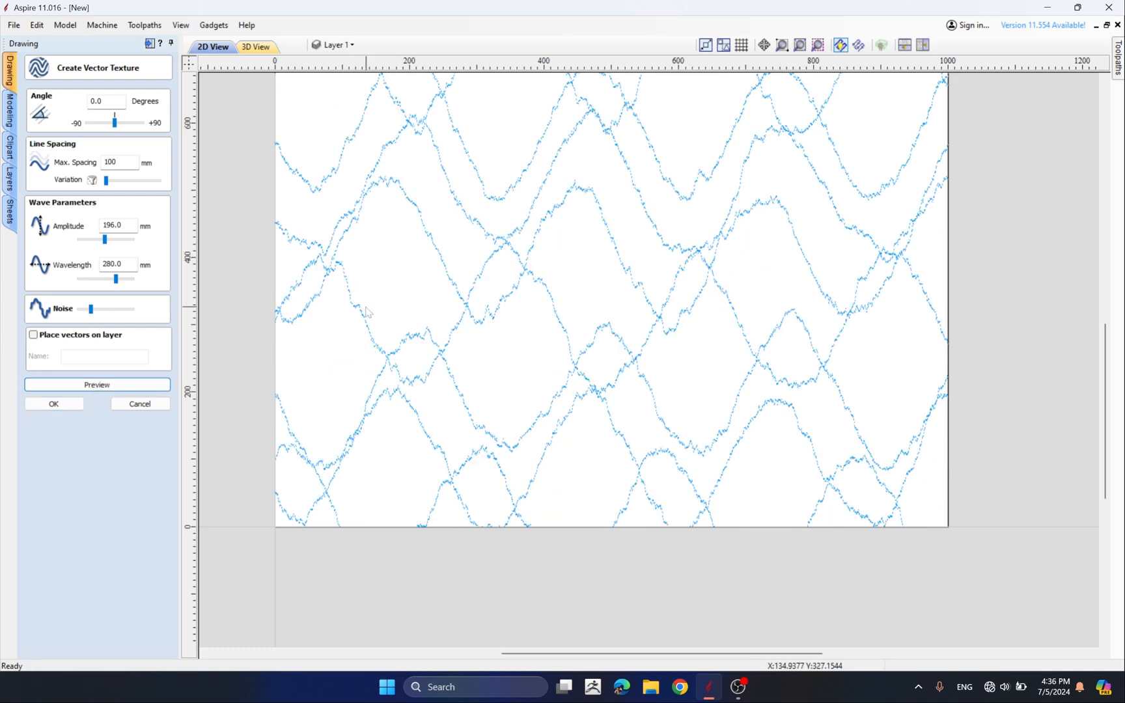
drag(90, 309, 80, 309)
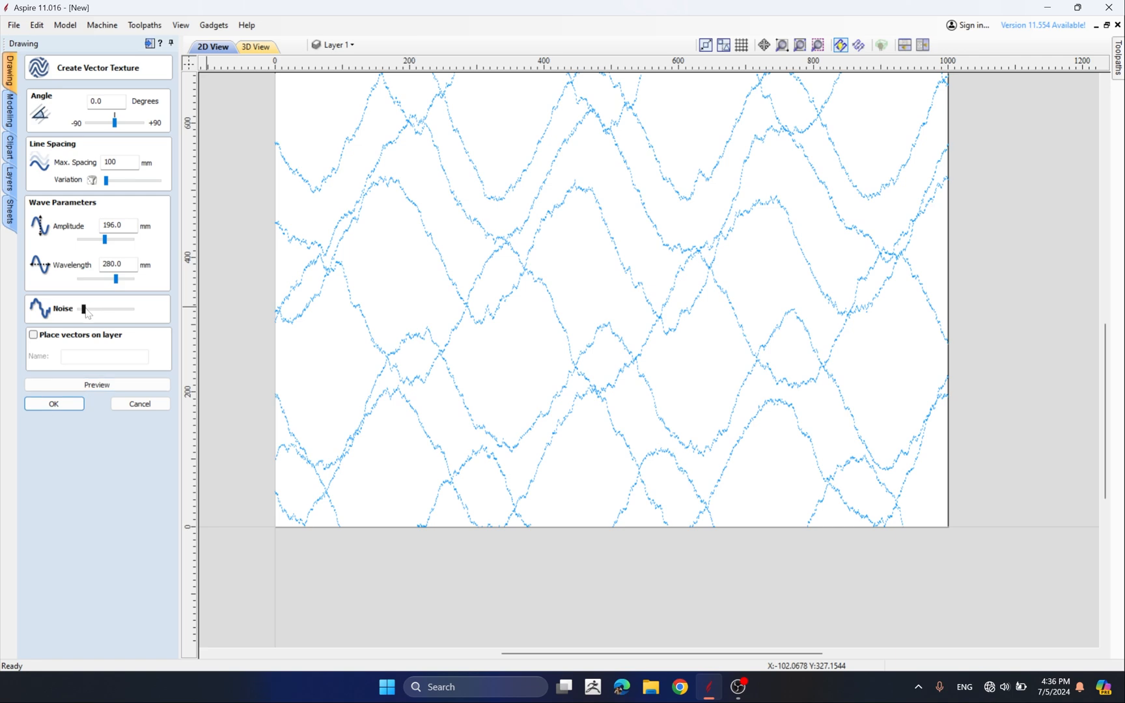
click(91, 385)
scroll(368, 378, up, 10)
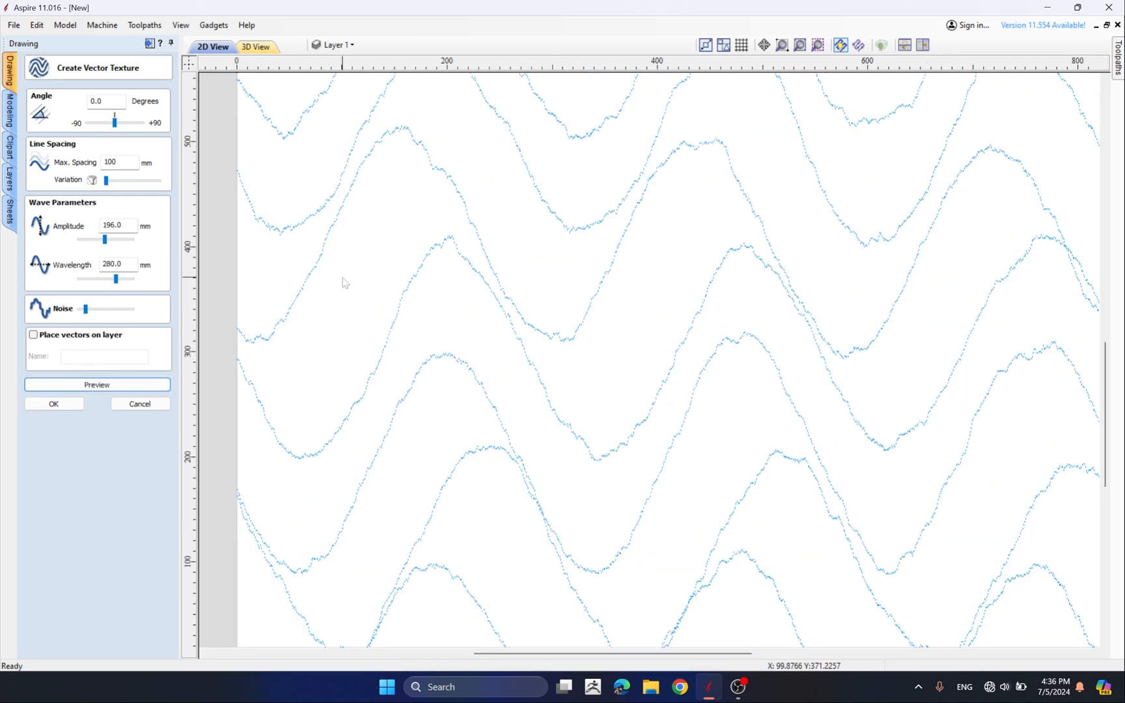
scroll(356, 232, up, 3)
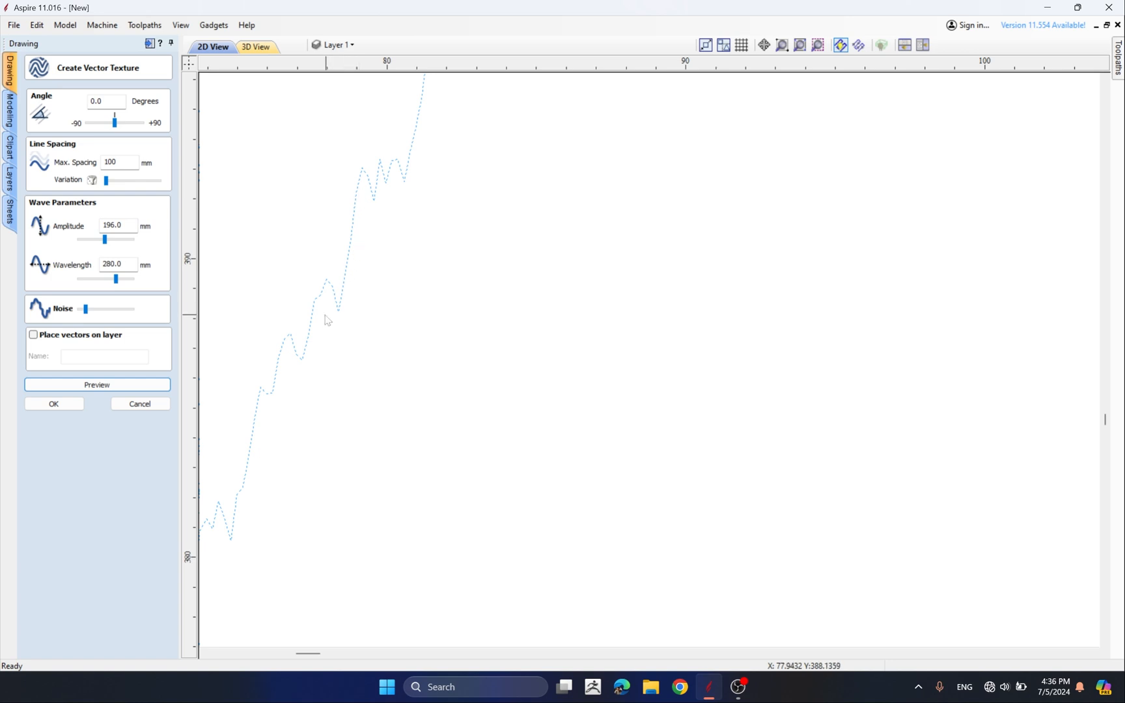
scroll(397, 332, down, 5)
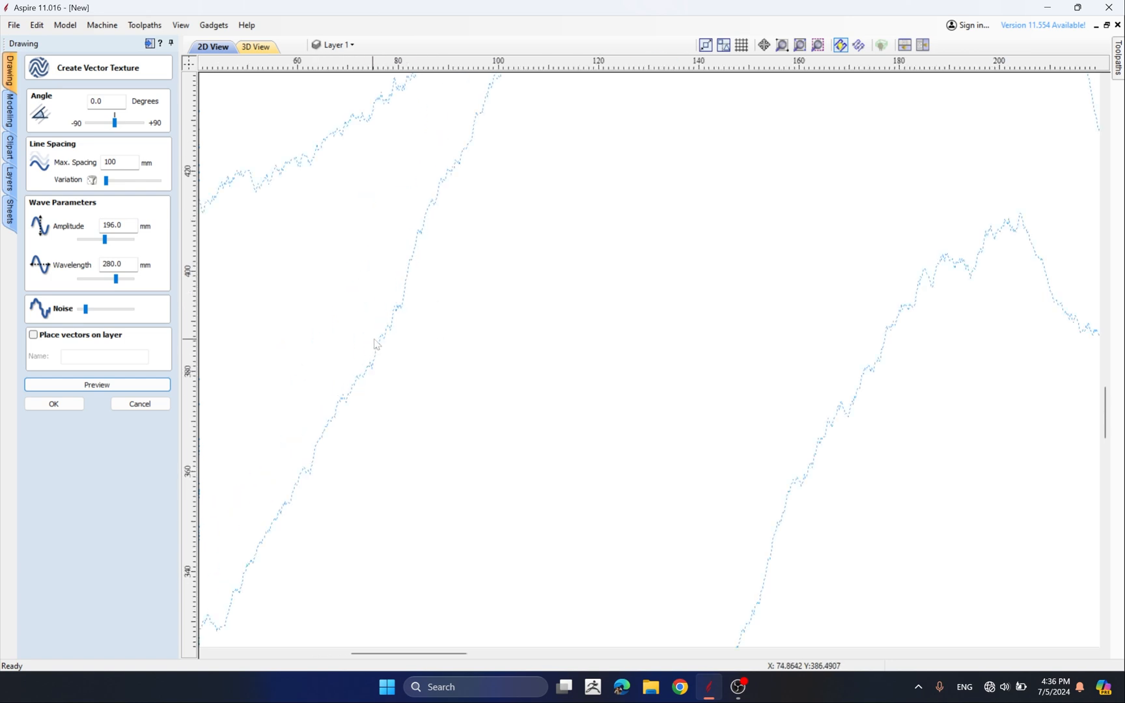
scroll(381, 334, down, 3)
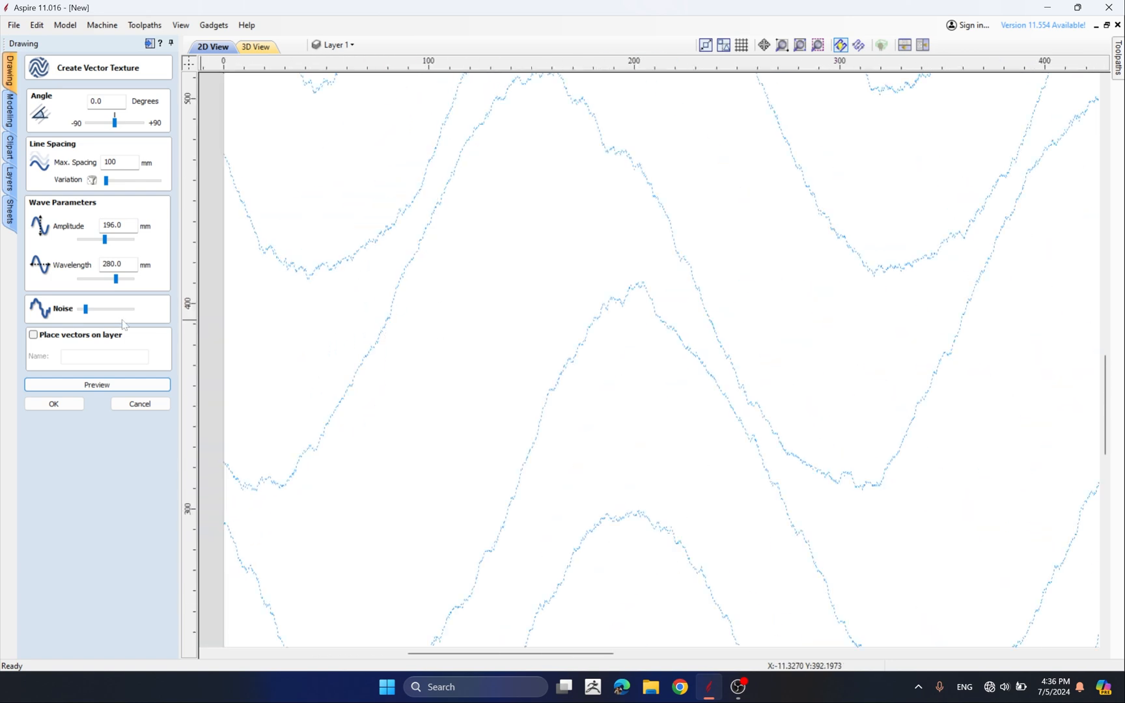
Set the noise back to zero and preview the wave texture again
drag(85, 309, 68, 311)
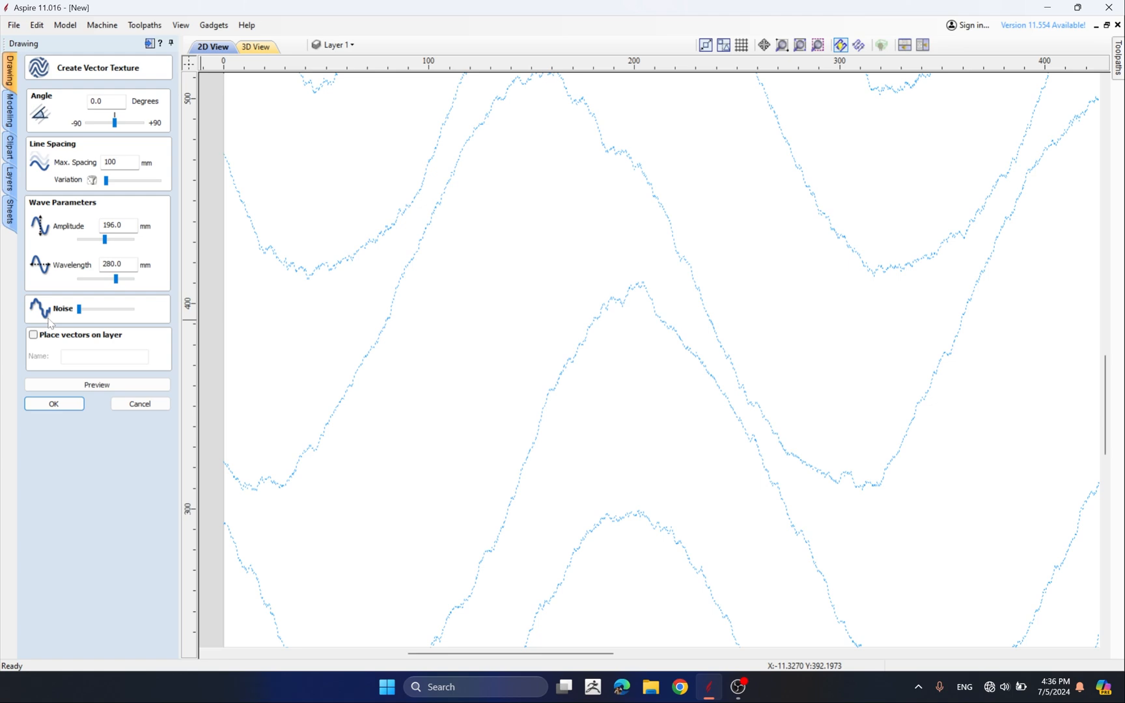
click(55, 385)
scroll(495, 339, down, 7)
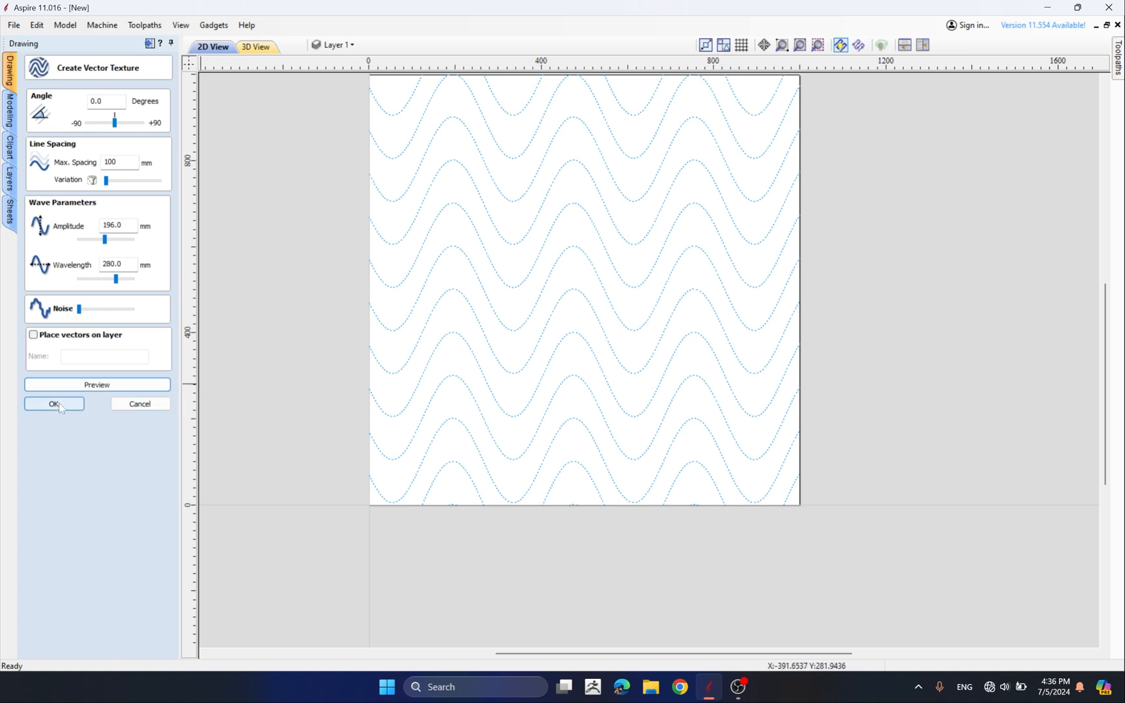
Accept the wave texture settings to generate the texture vectors on the job
click(345, 47)
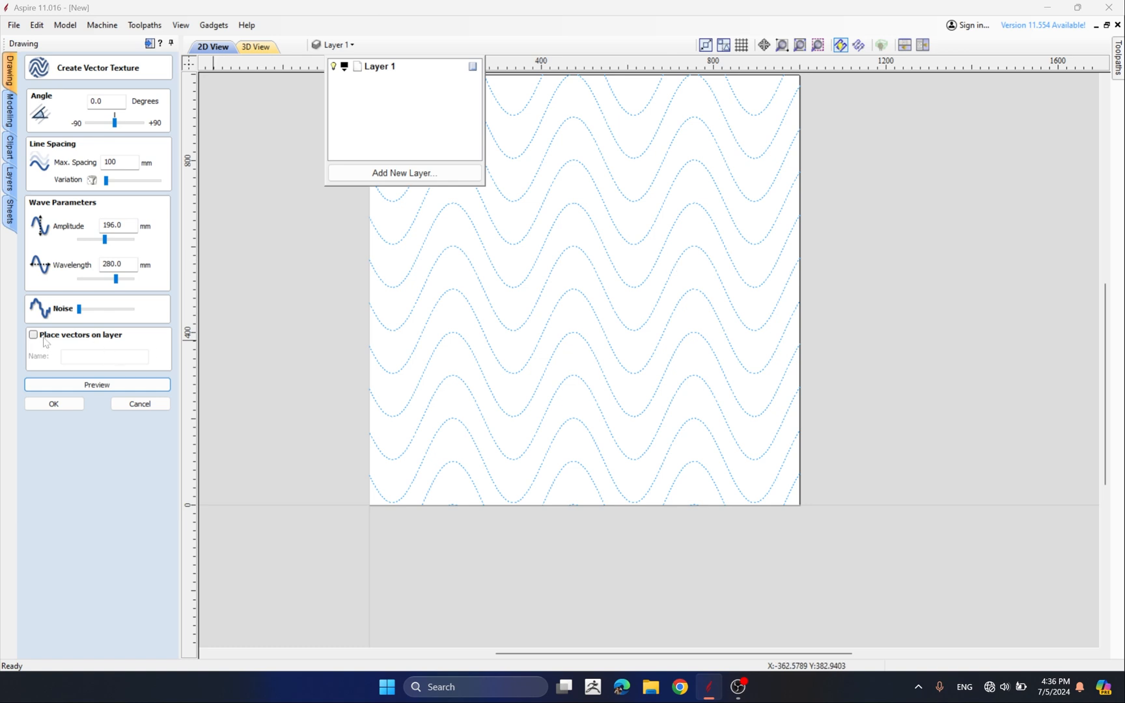
click(54, 404)
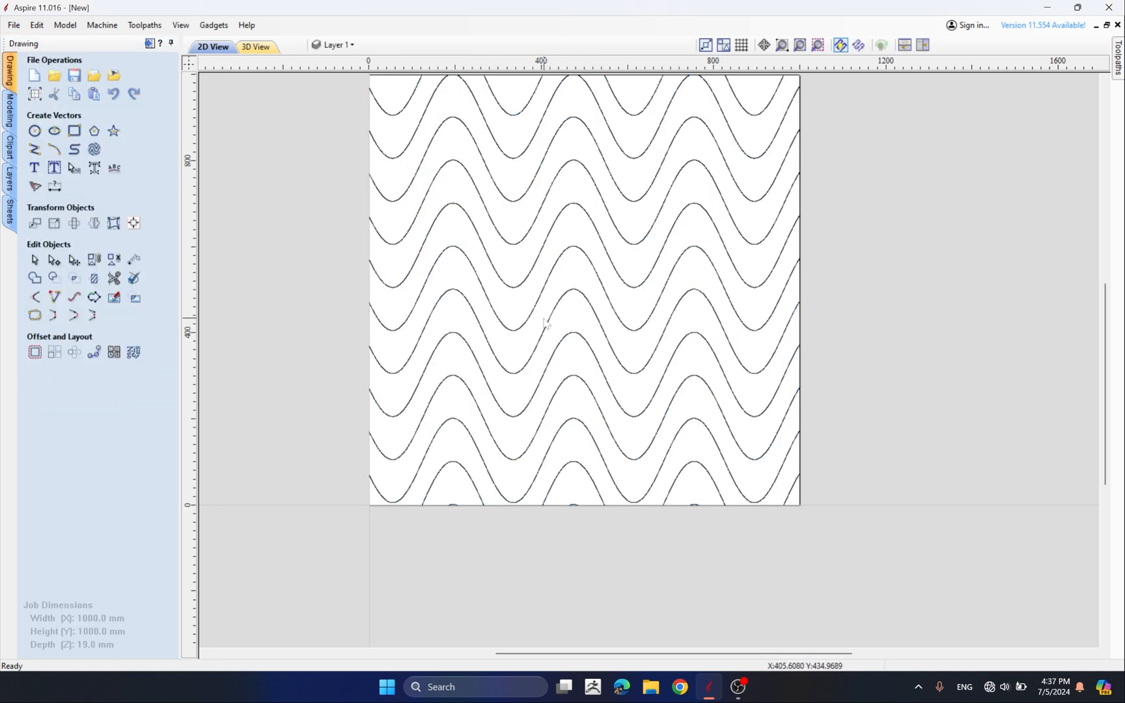
Select all the generated texture vectors and delete them
scroll(539, 312, up, 2)
scroll(435, 286, down, 4)
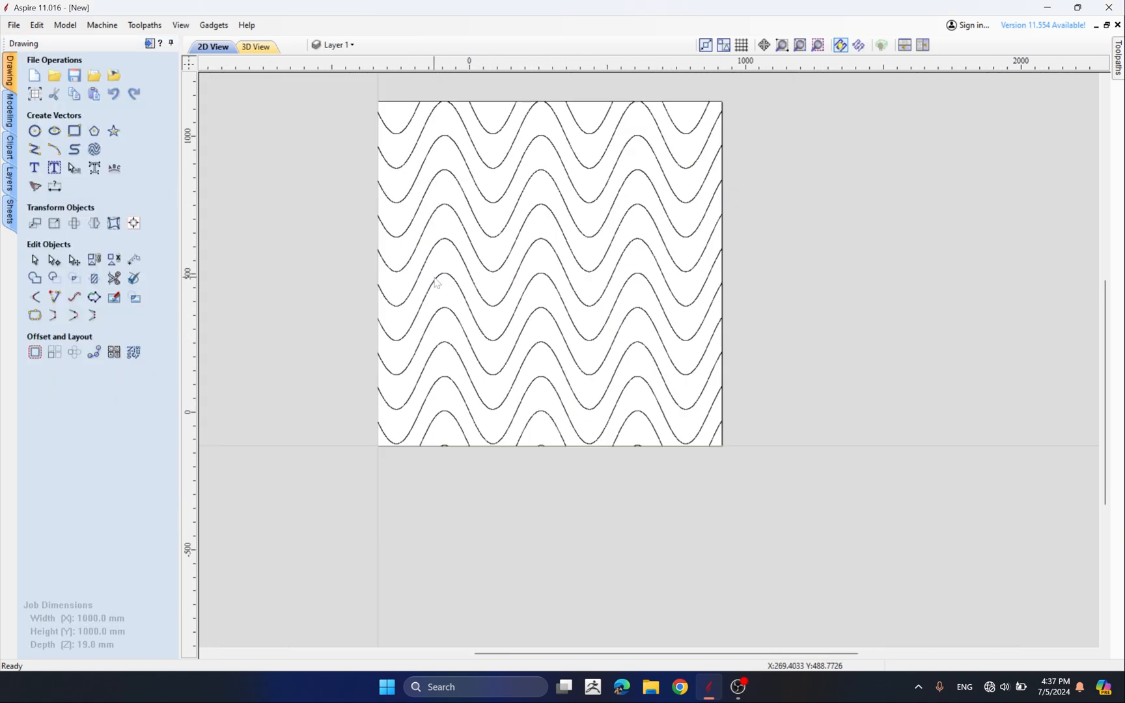
scroll(808, 371, up, 2)
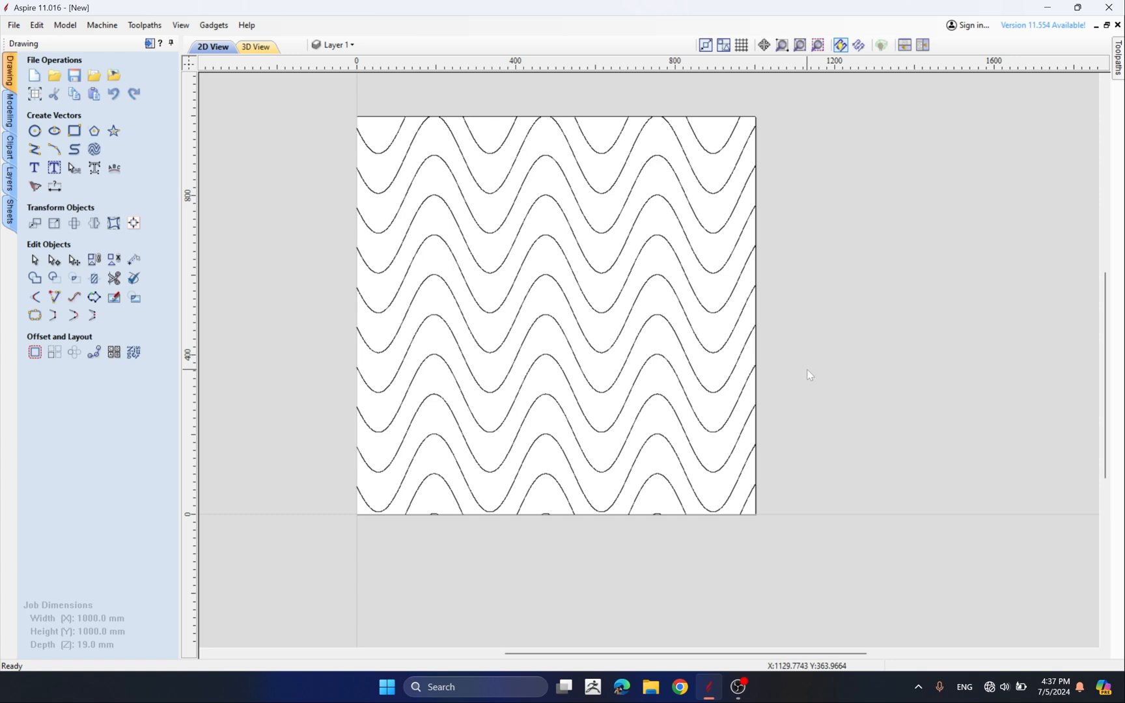
click(335, 45)
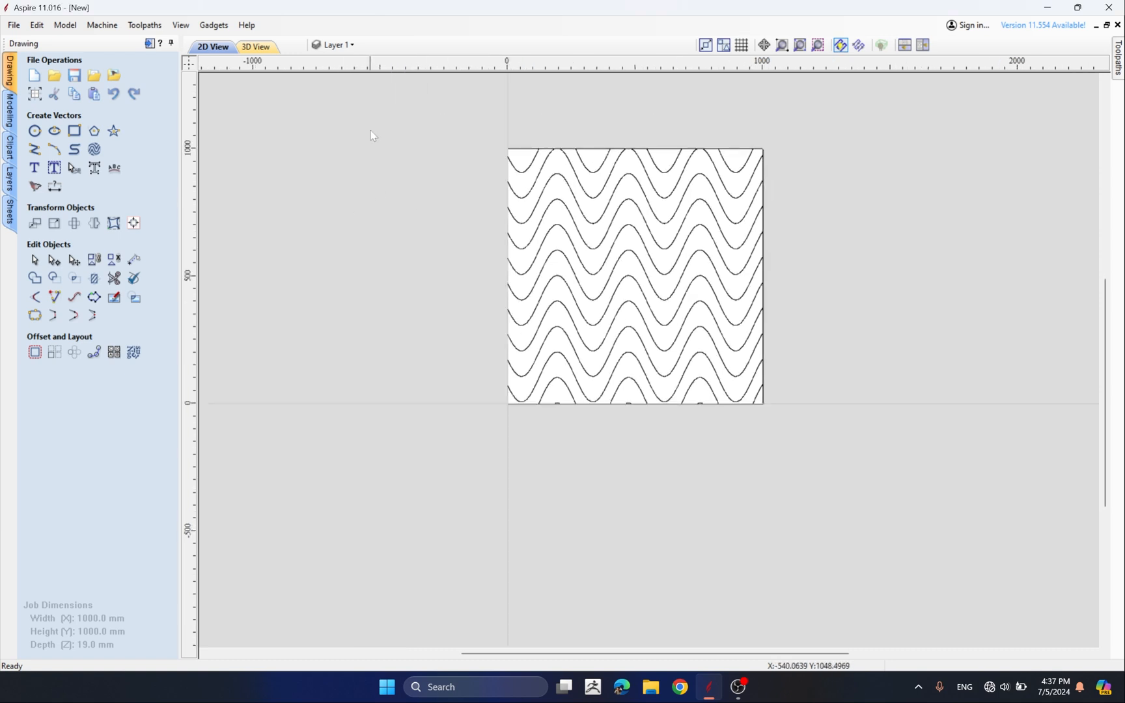
drag(374, 118, 927, 481)
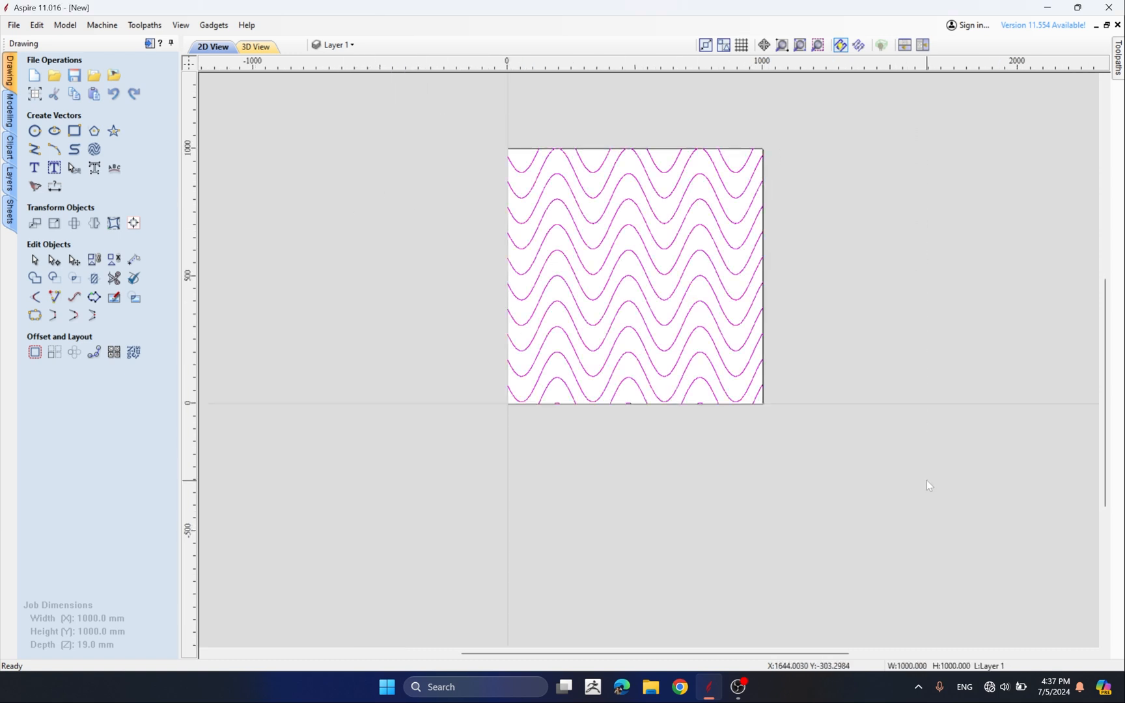
key(Delete)
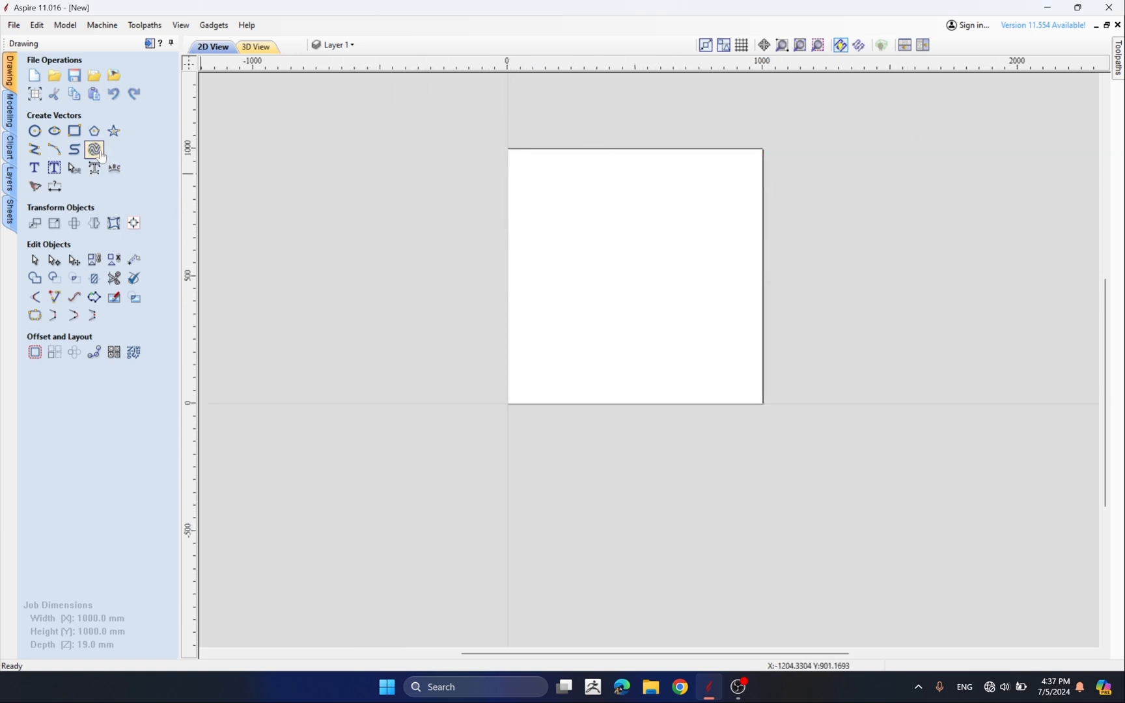
Enable placing vectors on a layer, generate the texture, and delete the resulting vectors
click(95, 149)
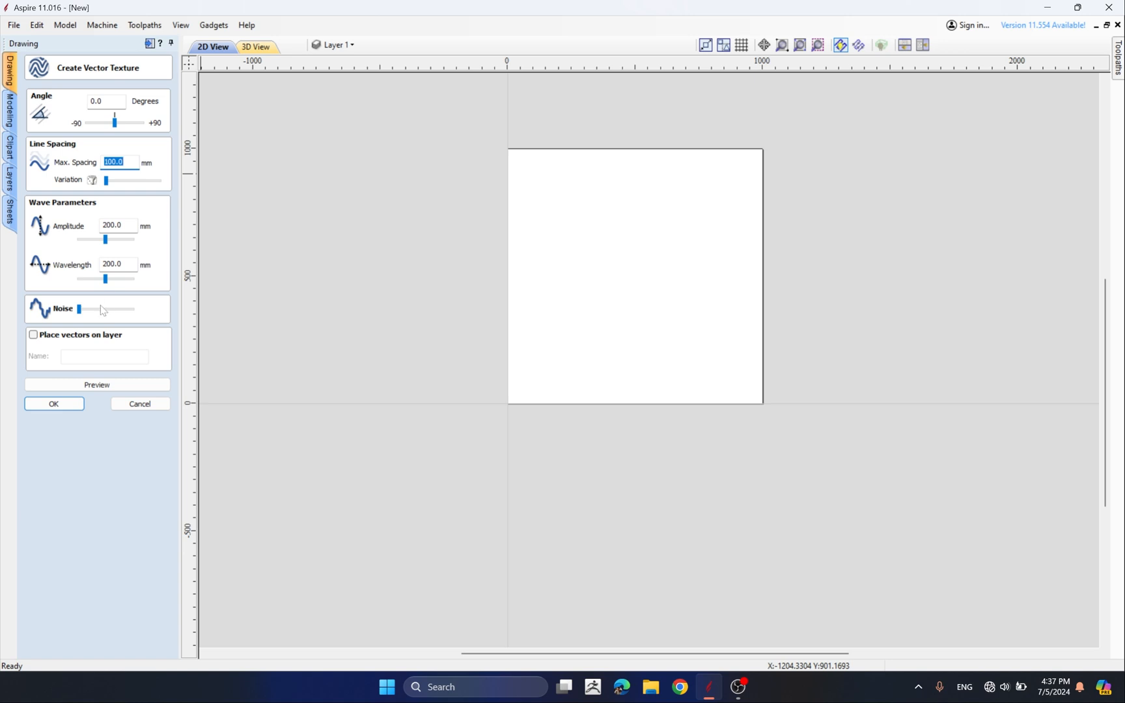
click(33, 336)
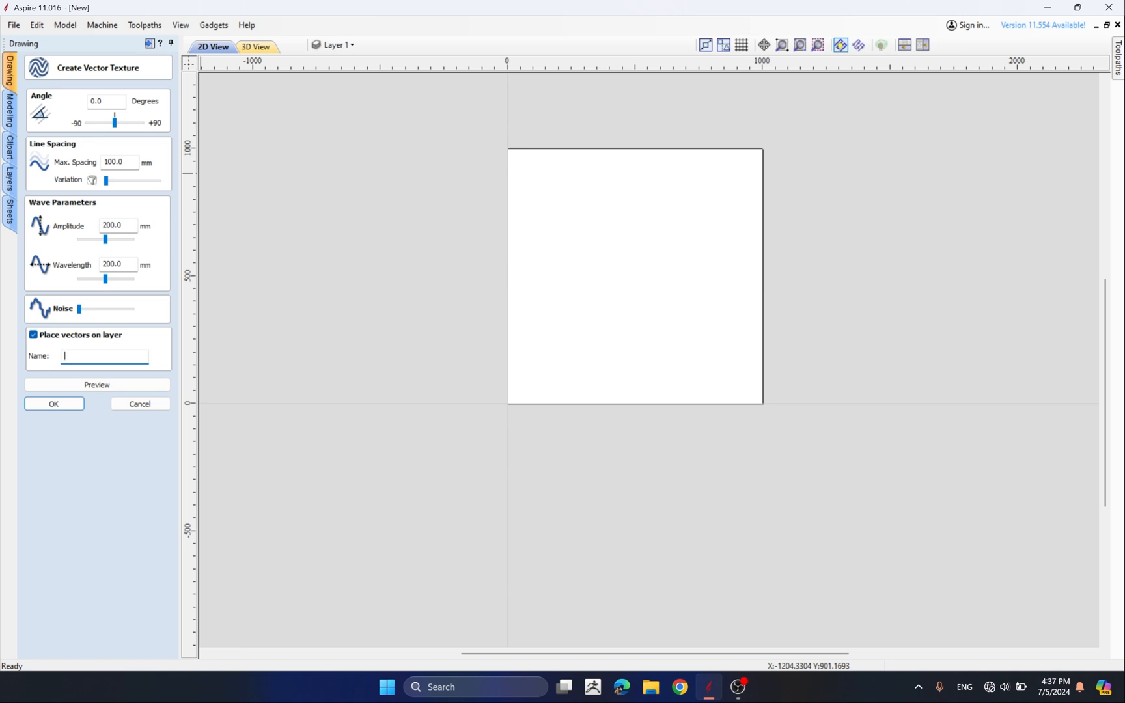
click(77, 403)
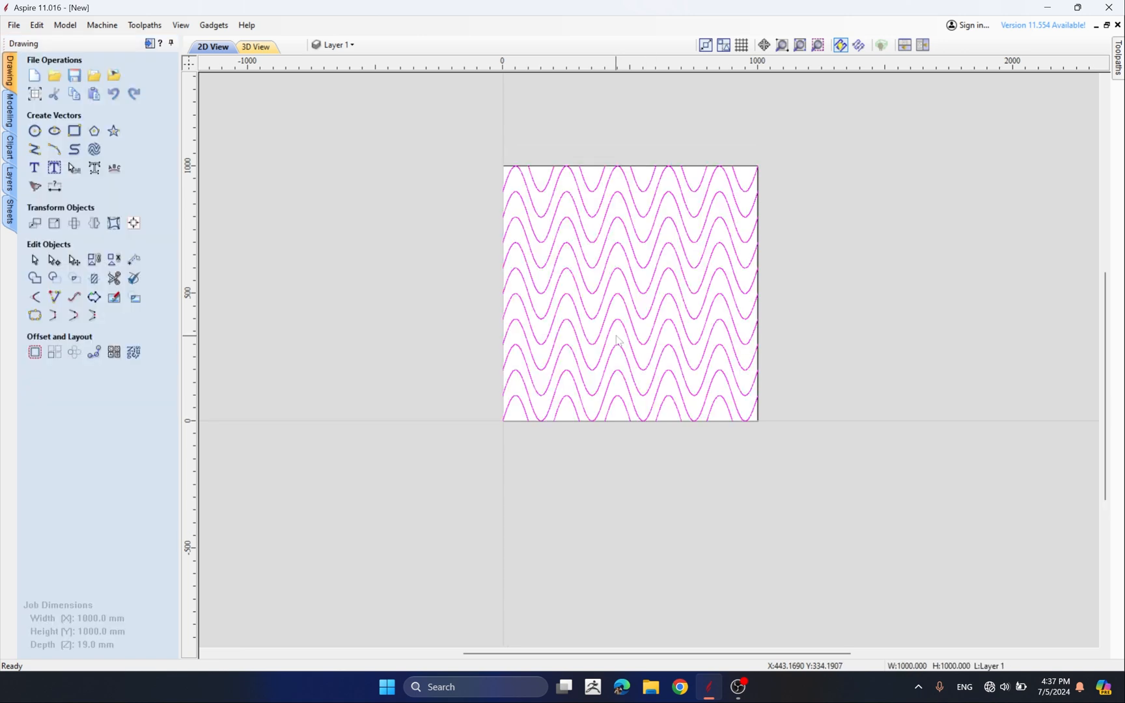
key(Delete)
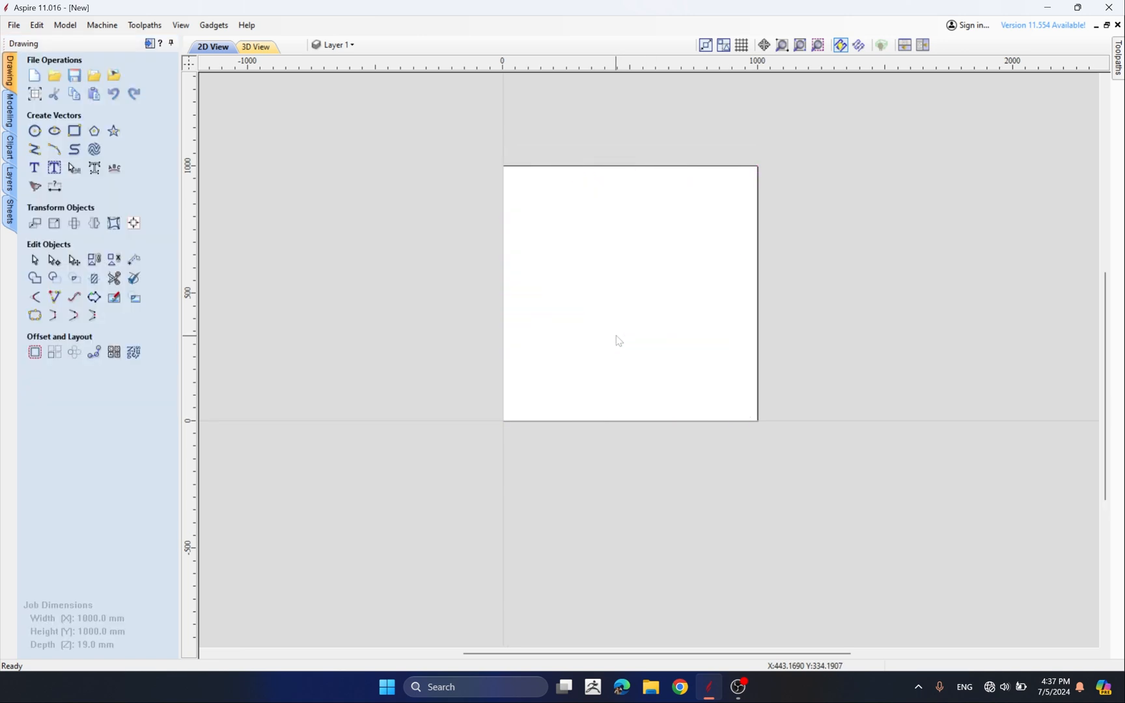
Generate the wave texture again with its vectors placed on a new layer named Tecture
click(95, 151)
click(99, 356)
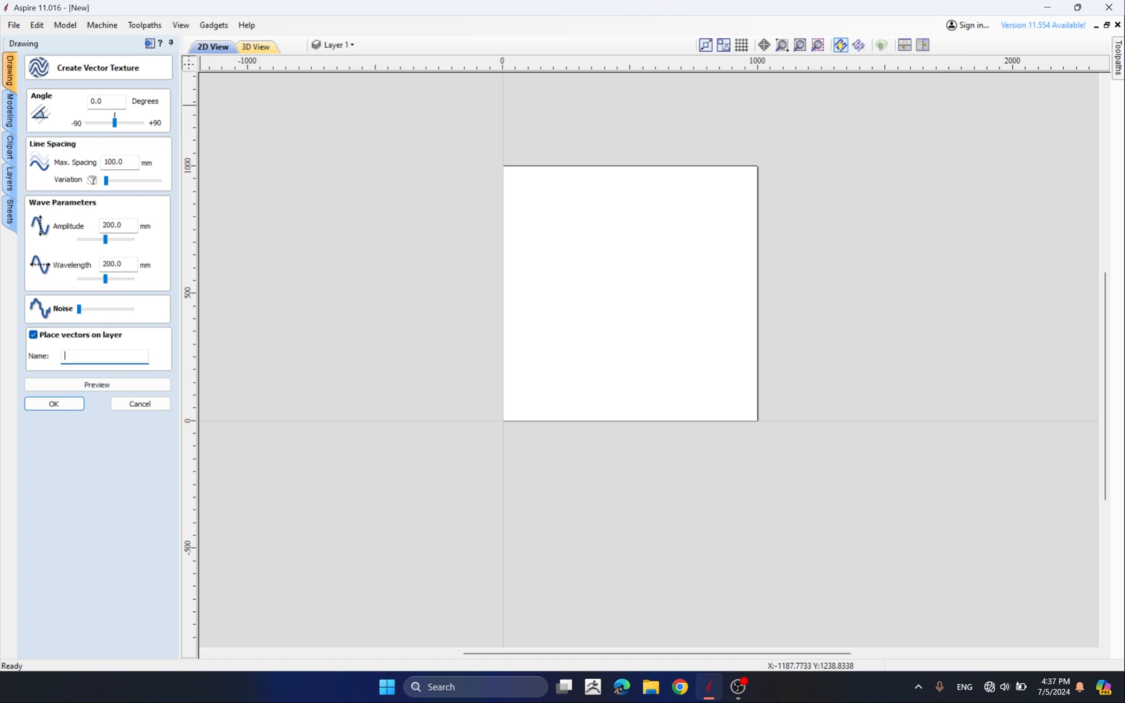
text(Tecture)
click(59, 403)
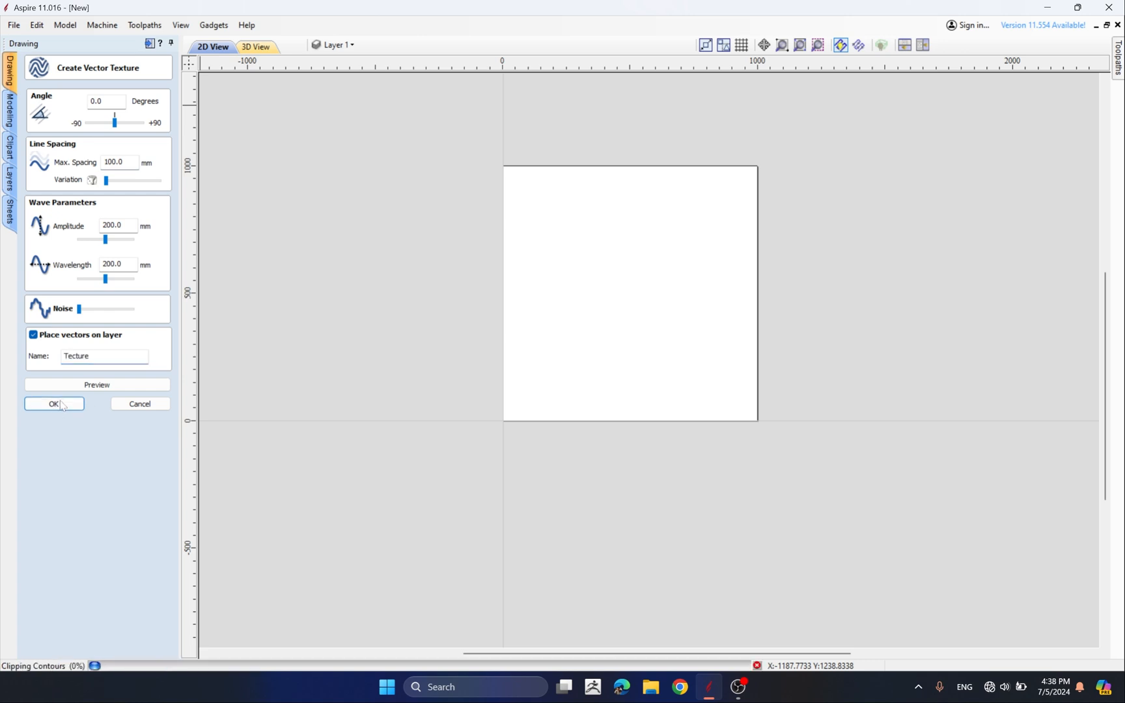
Select all the vectors on the Tecture layer and delete them
click(338, 45)
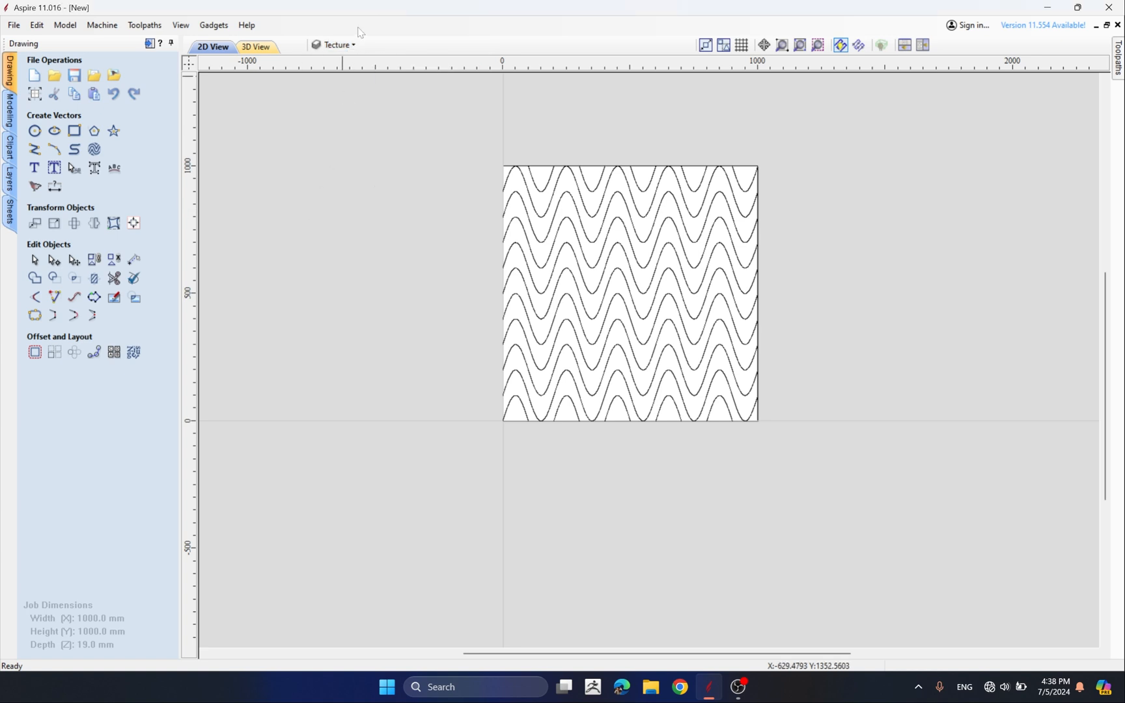
click(330, 50)
drag(399, 145, 888, 520)
key(Delete)
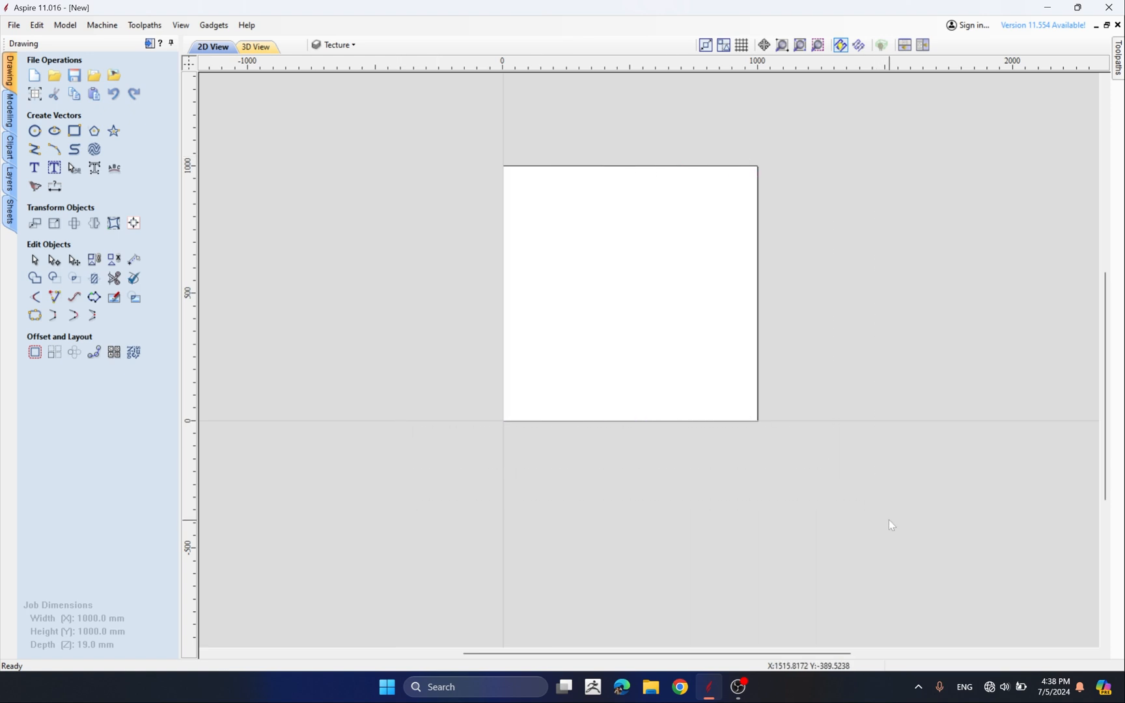
Set the texture angle to 45 degrees and preview the rotated waves
click(94, 149)
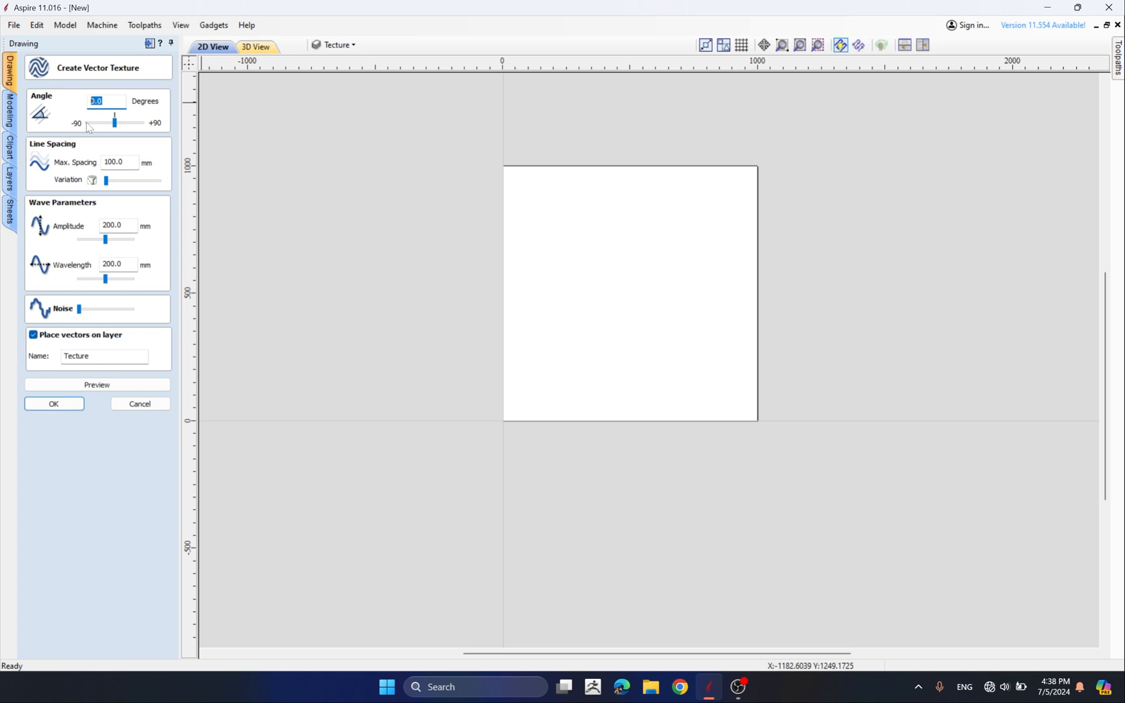
text(45)
click(85, 386)
scroll(729, 270, up, 2)
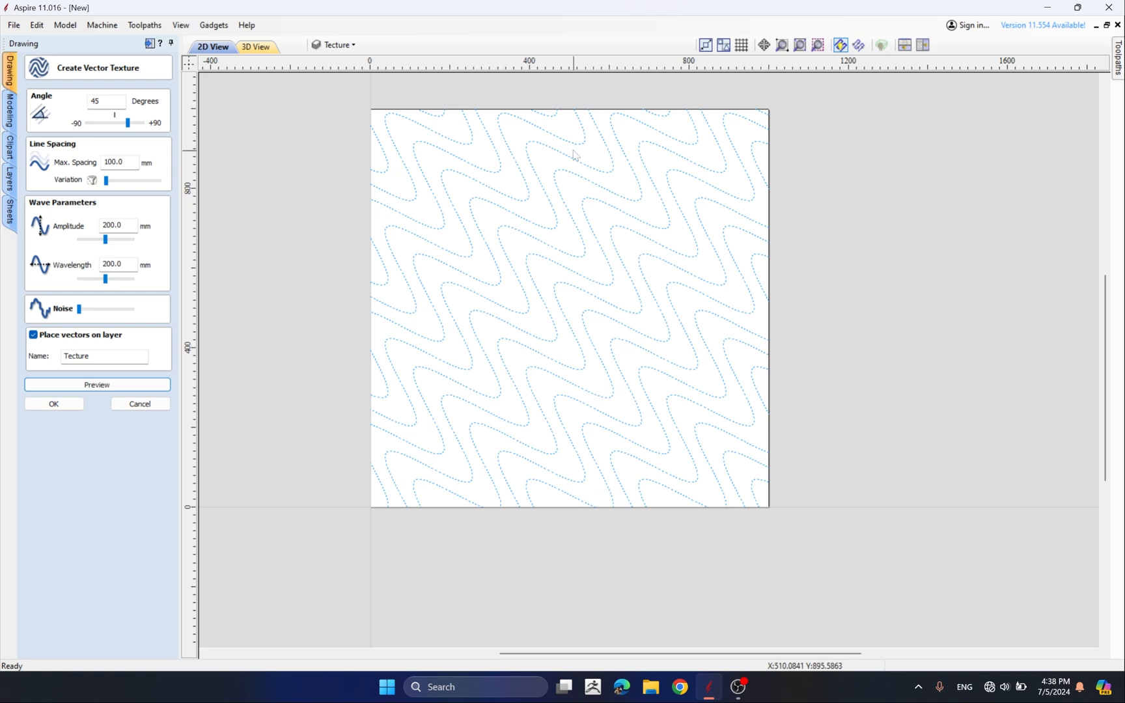
Set the texture angle to 90 degrees, preview it, and generate the vertical wave texture
drag(128, 123, 195, 135)
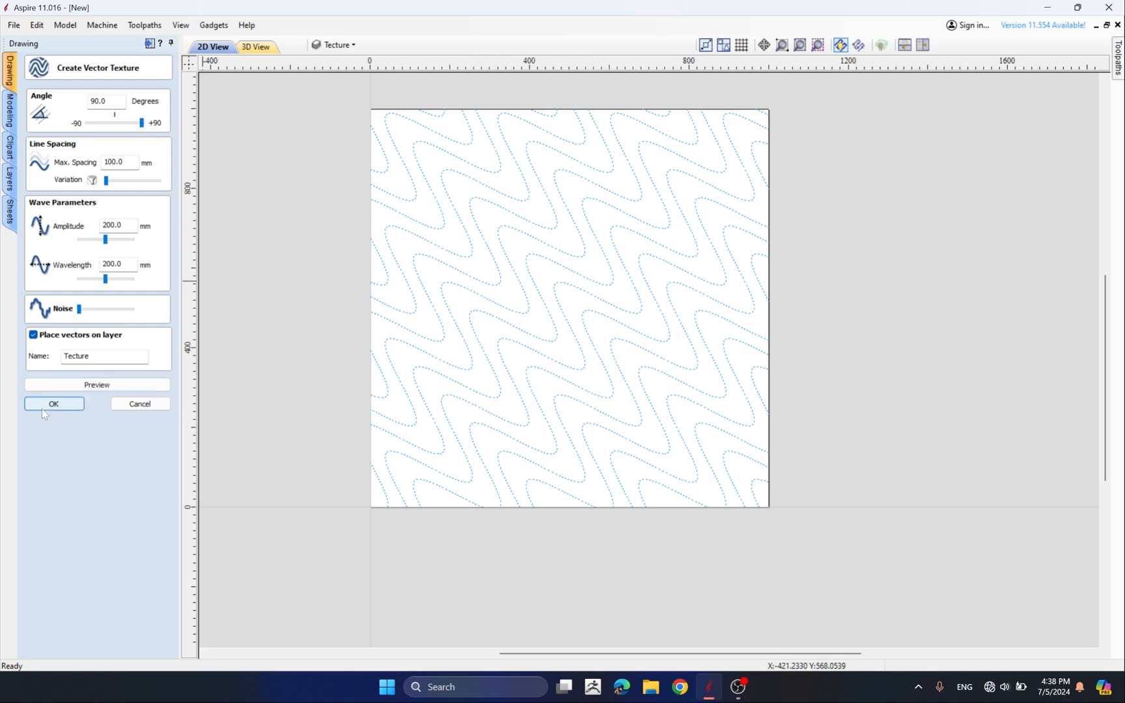
click(72, 384)
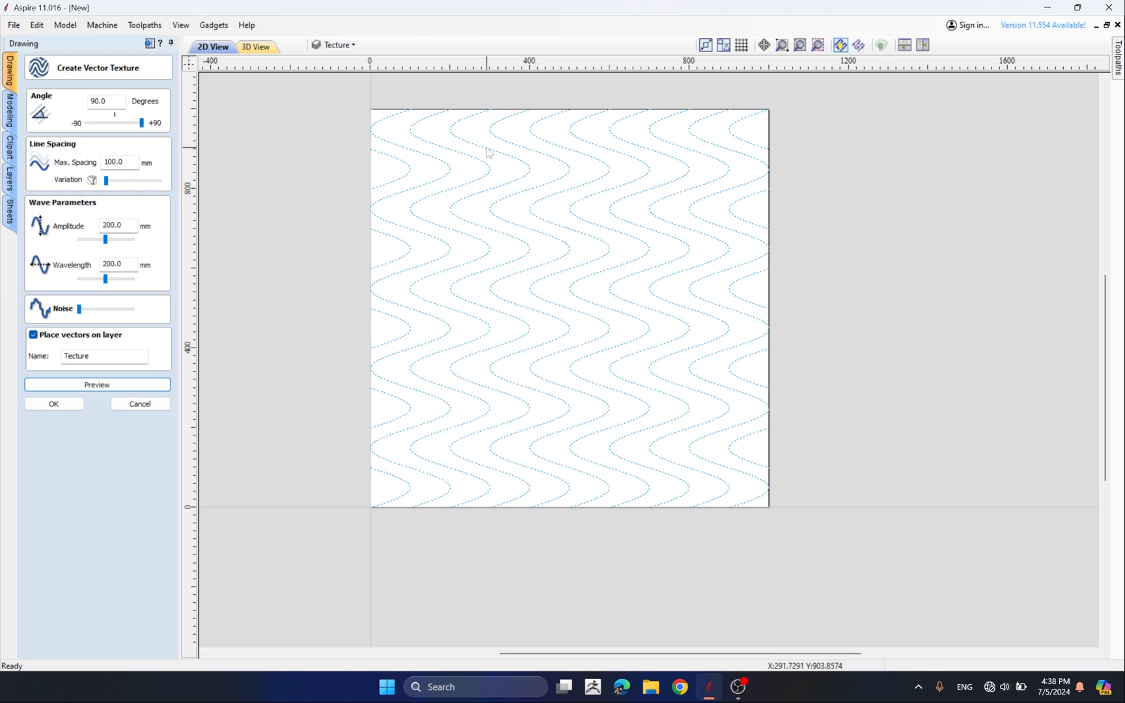
click(68, 405)
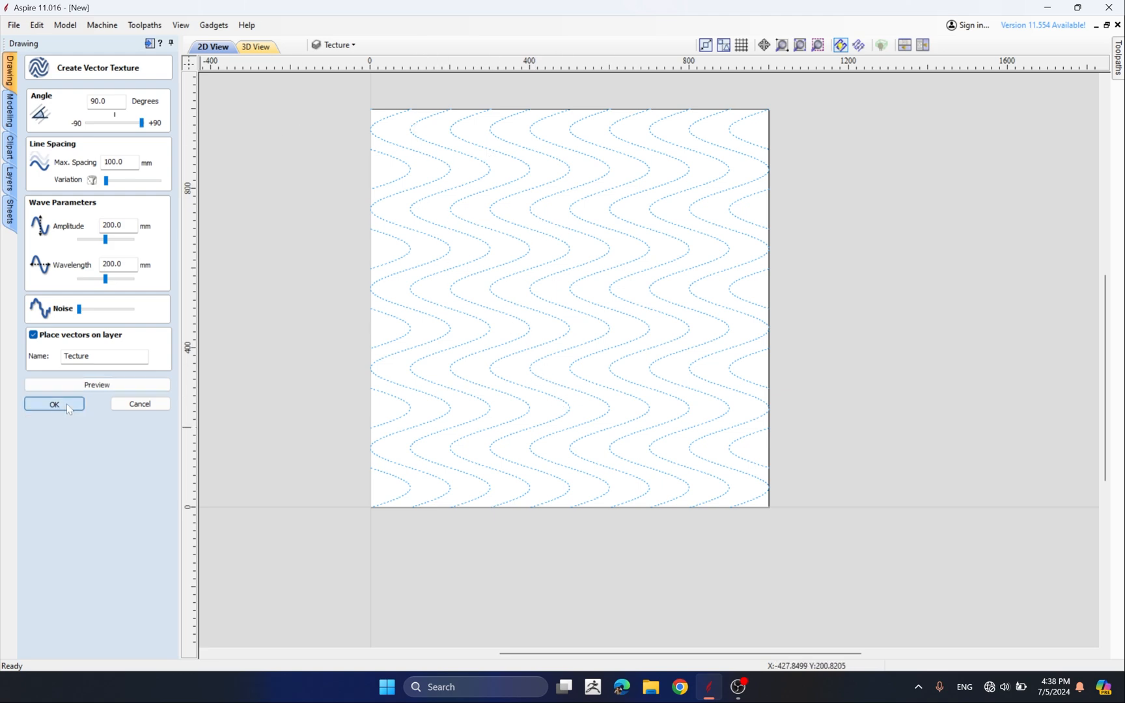
Select all the vertical wave vectors and delete them
scroll(646, 296, down, 1)
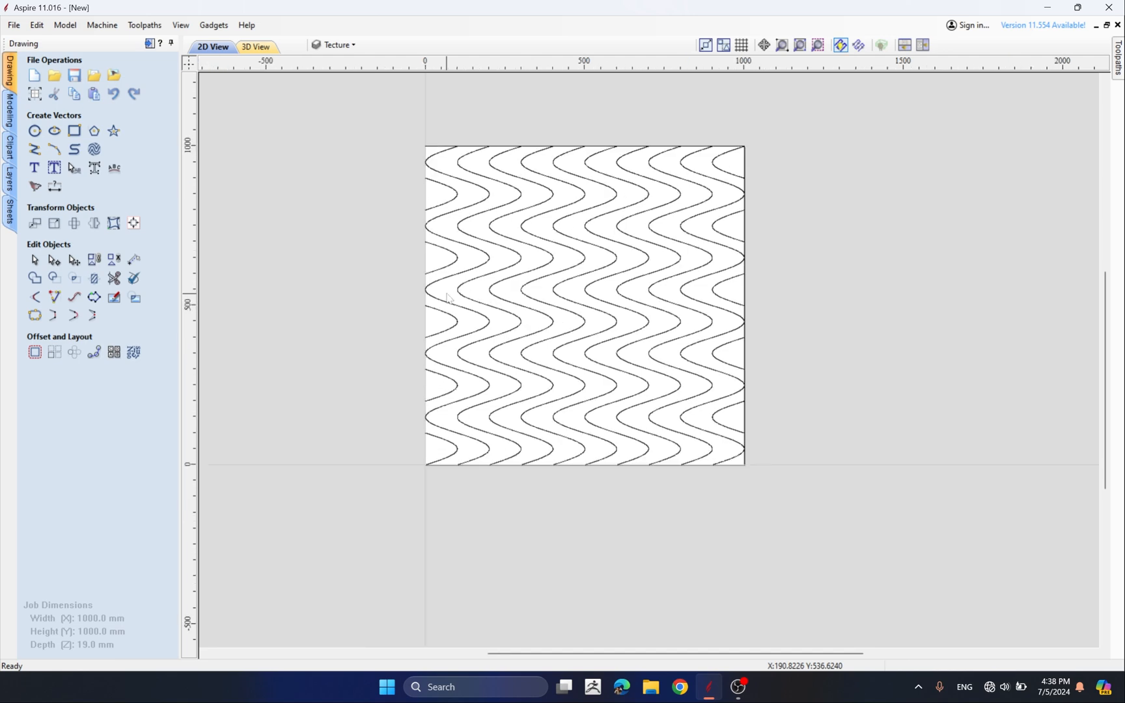
click(338, 44)
drag(414, 121, 841, 537)
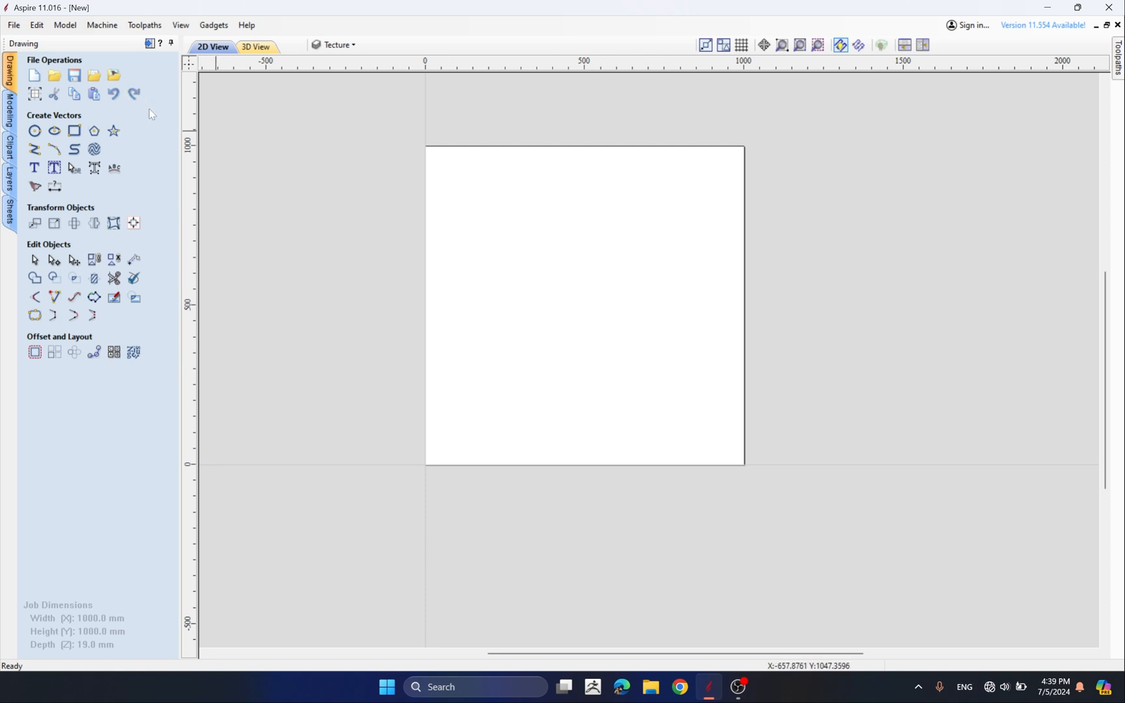
Draw a six-sided polygon with a radius of about 350 mm near the centre of the job
click(94, 132)
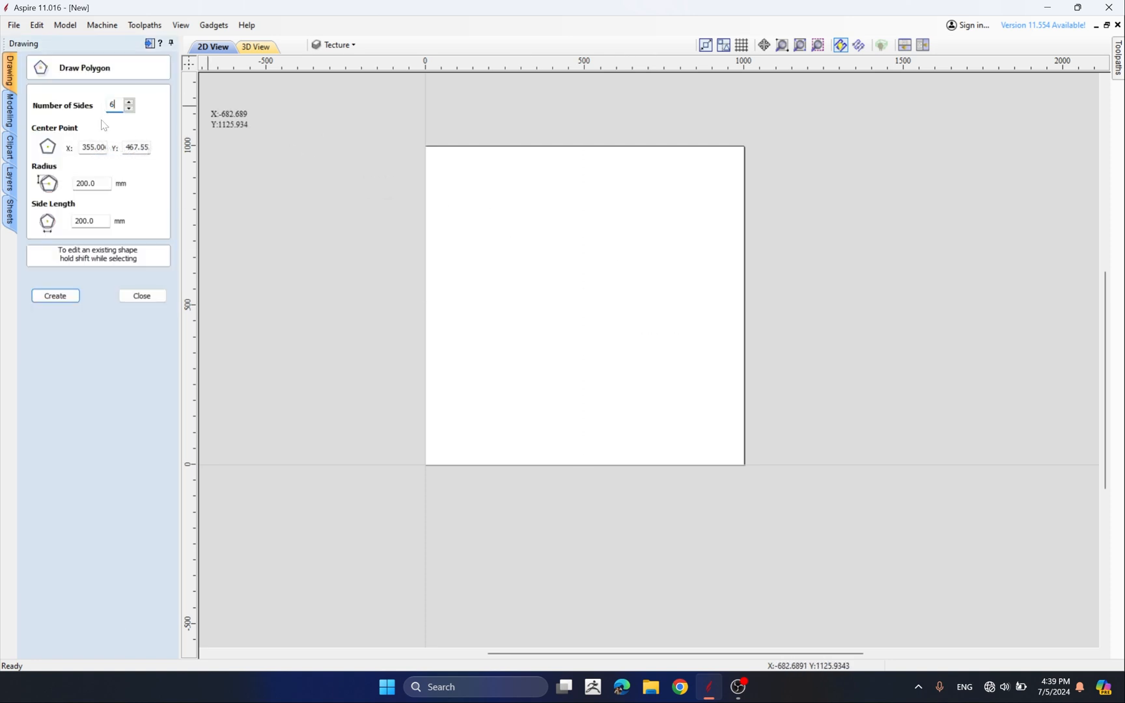
click(574, 286)
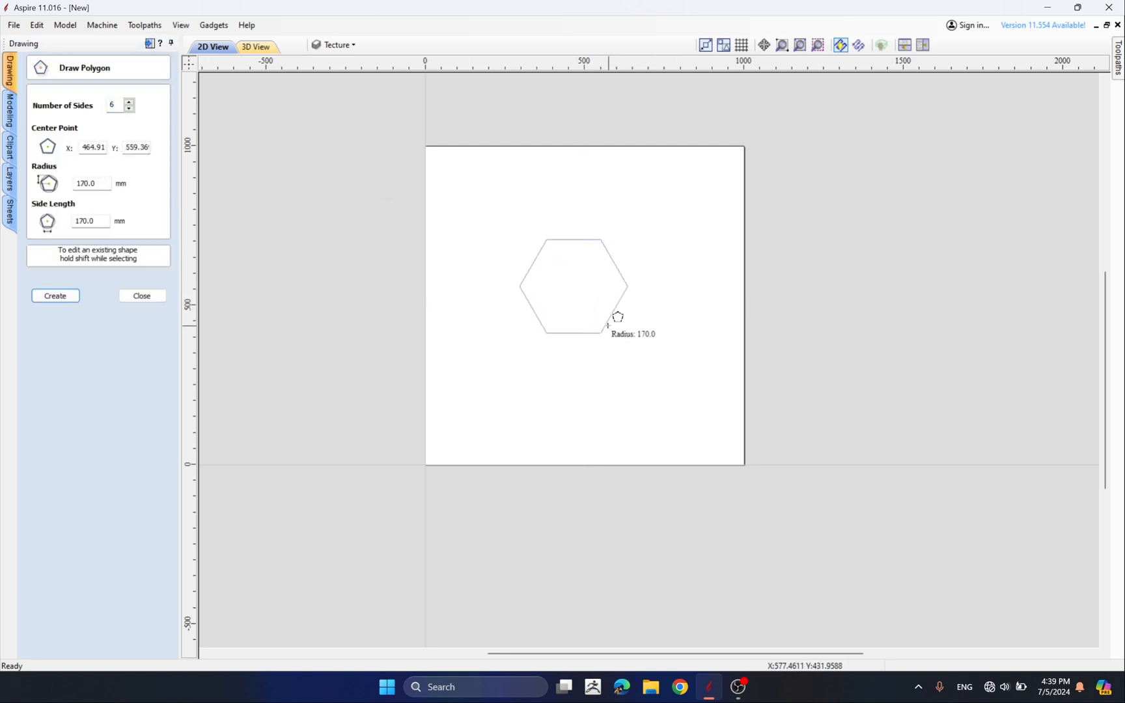
click(645, 368)
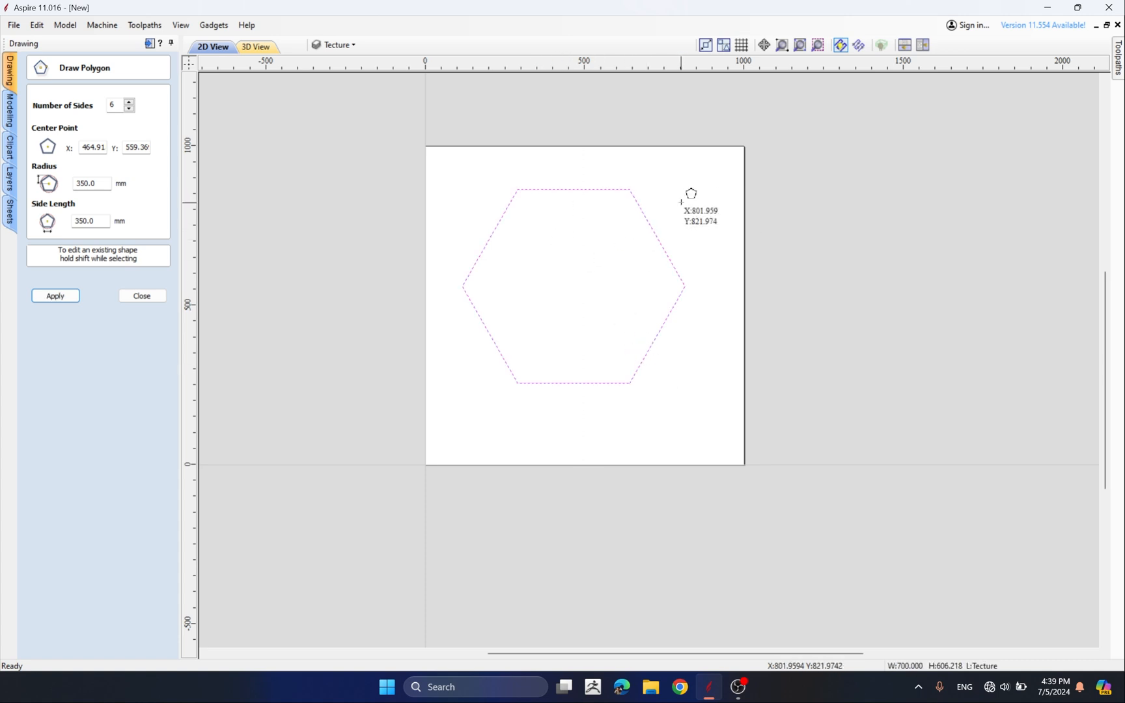
key(Escape)
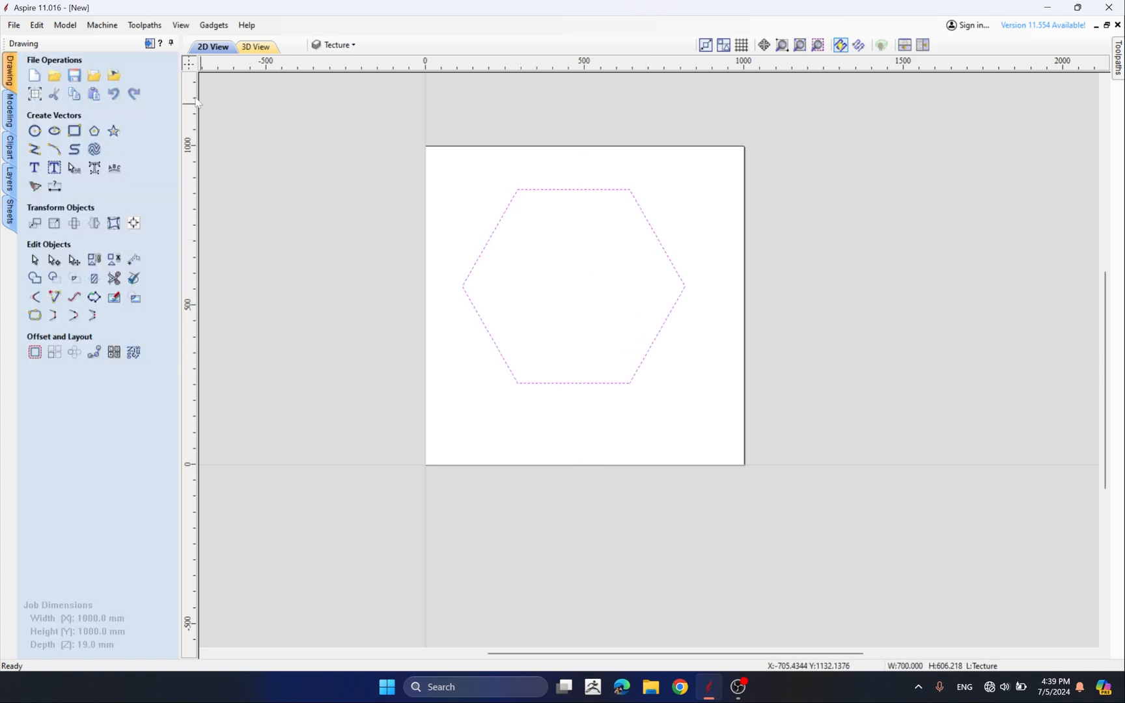
Reopen Create Vector Texture, set the angle to 0 degrees, and preview the waves inside the hexagon
click(95, 150)
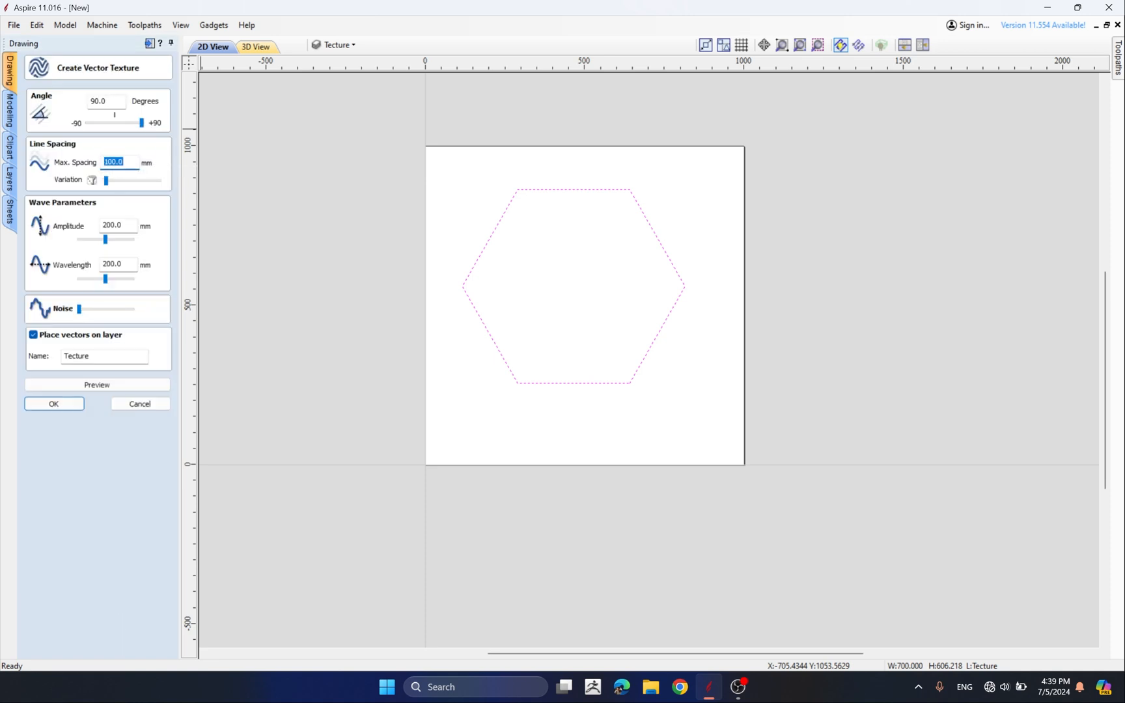
double_click(99, 102)
text(0)
double_click(123, 162)
key(Tab)
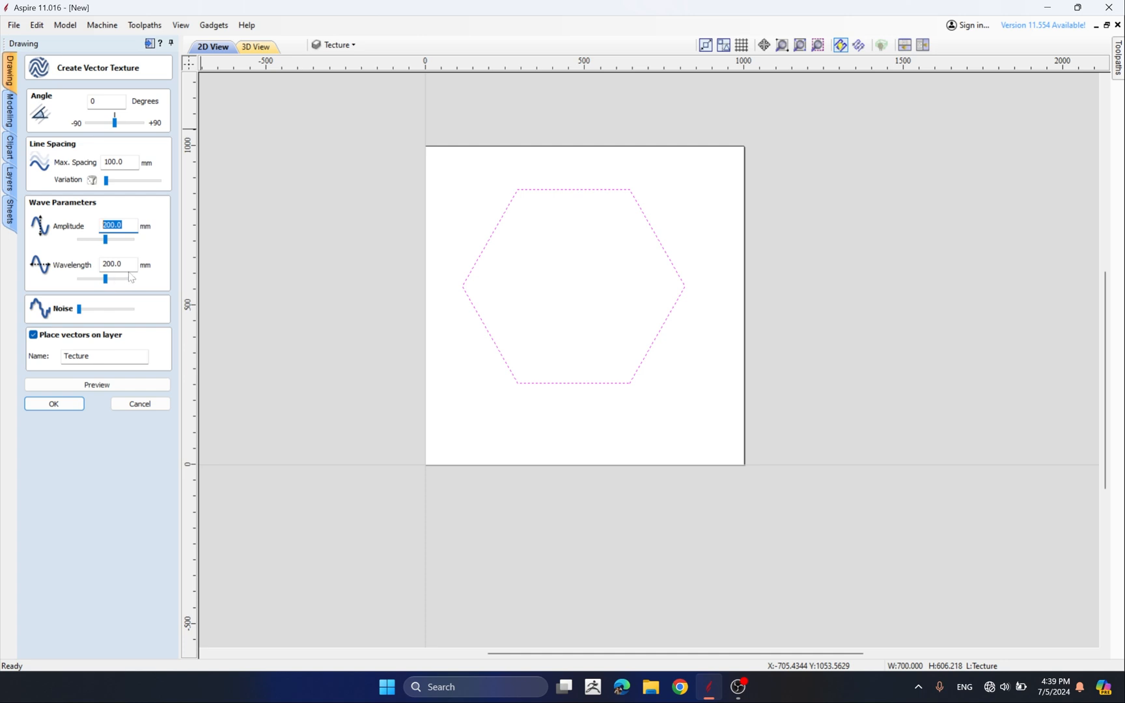
click(97, 385)
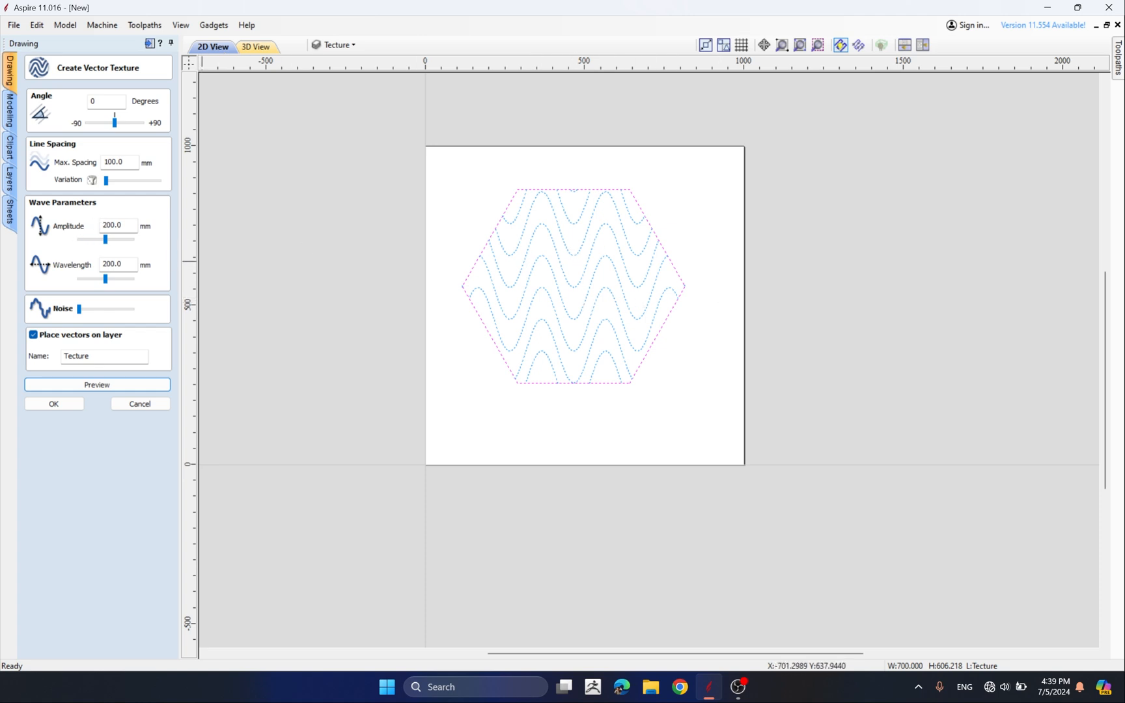
Set the amplitude to 50 mm, preview, and generate the texture inside the hexagon
double_click(111, 226)
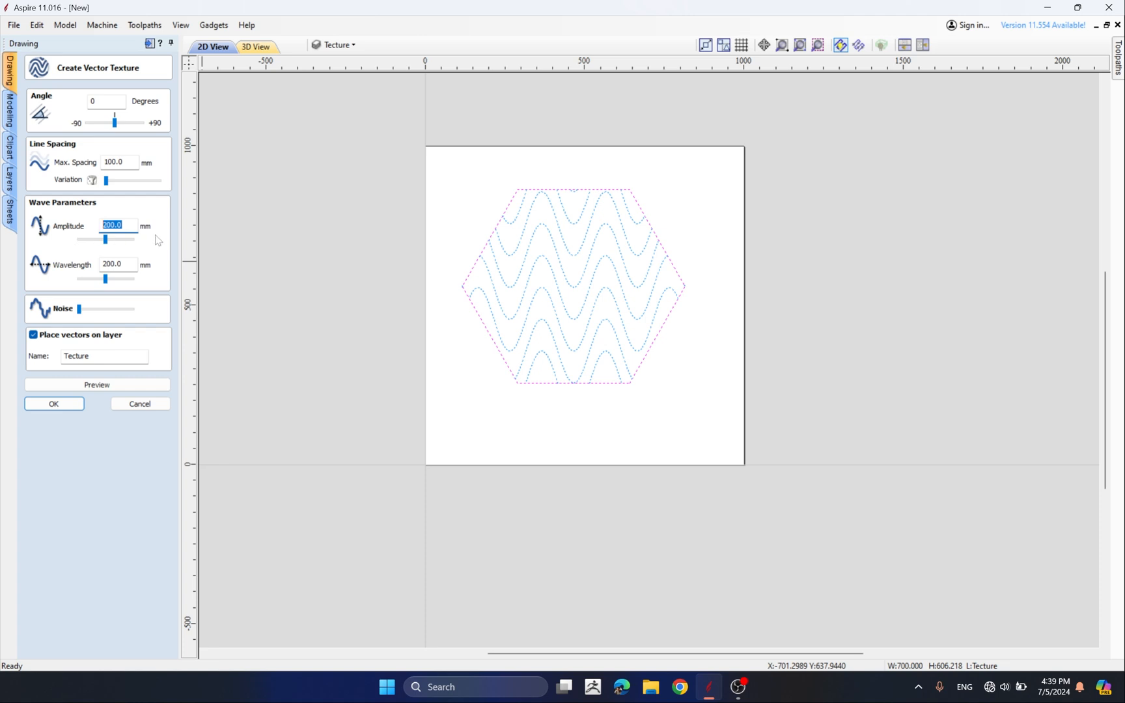
text(50)
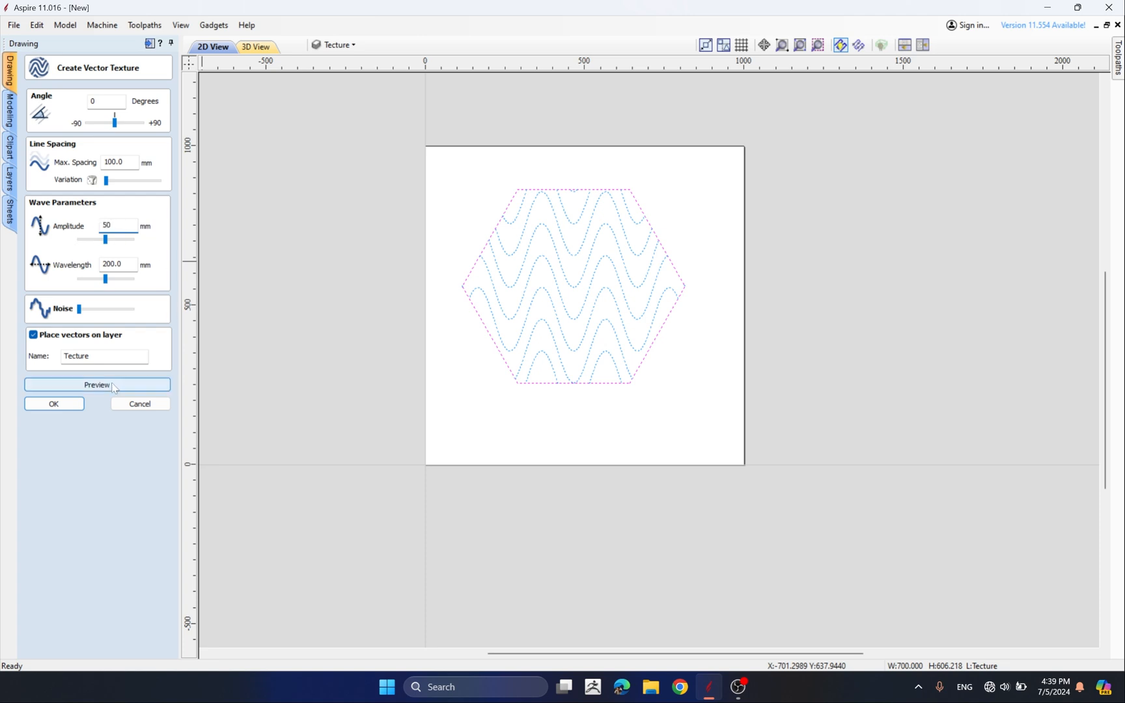
click(114, 385)
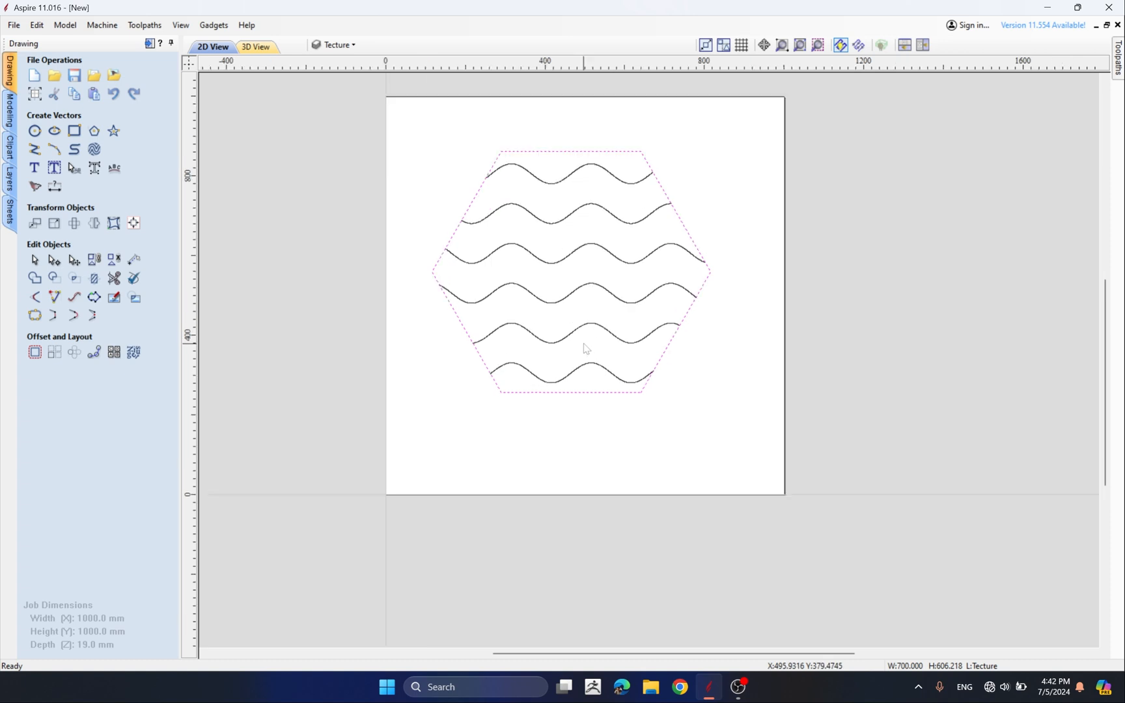
Select the wave vectors inside the hexagon and nudge them downward
scroll(589, 336, up, 2)
click(576, 328)
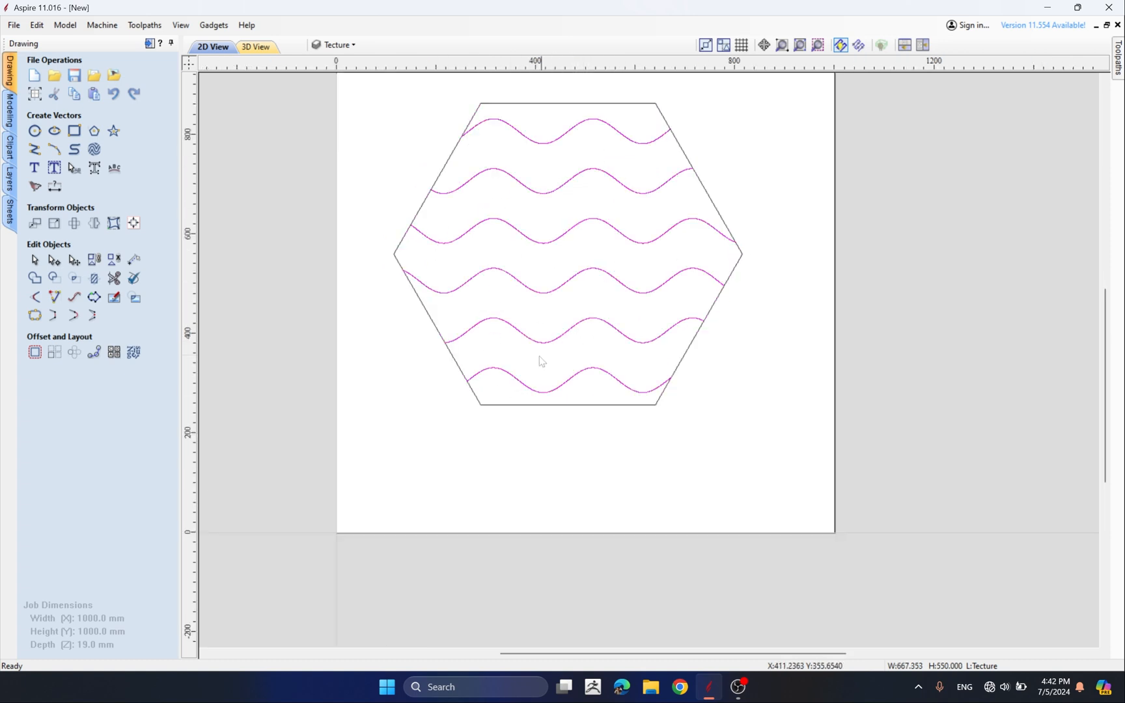
scroll(592, 282, down, 2)
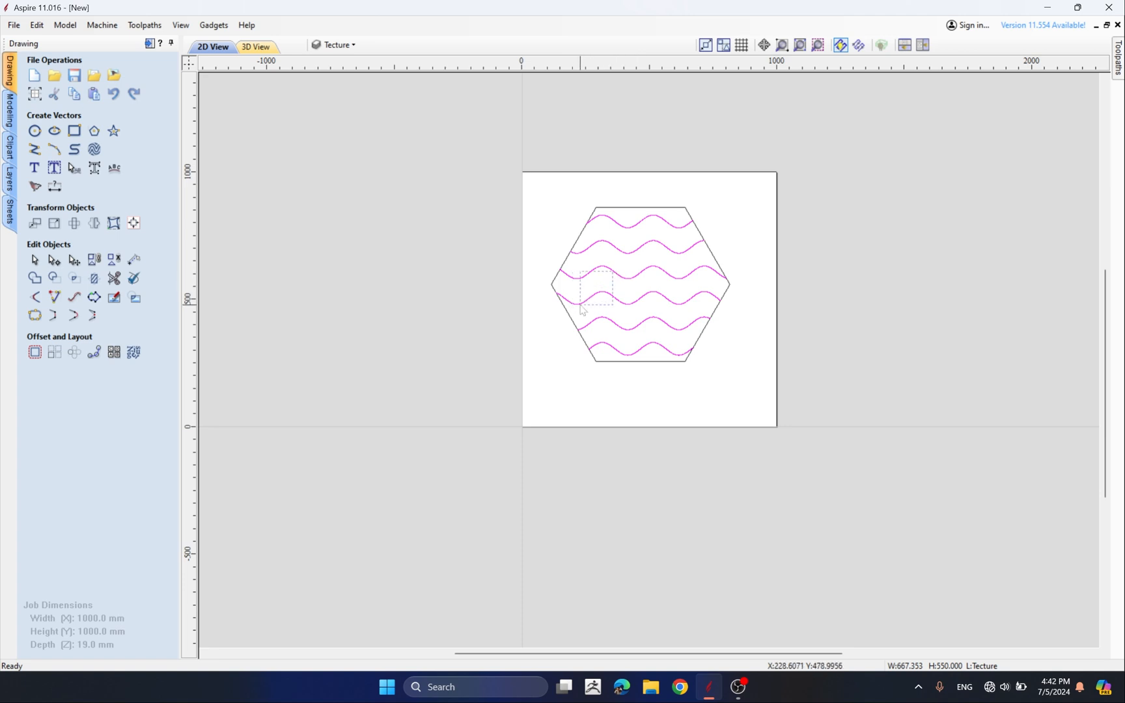
key(Down)
key(Down)
key(Down)
key(Down)
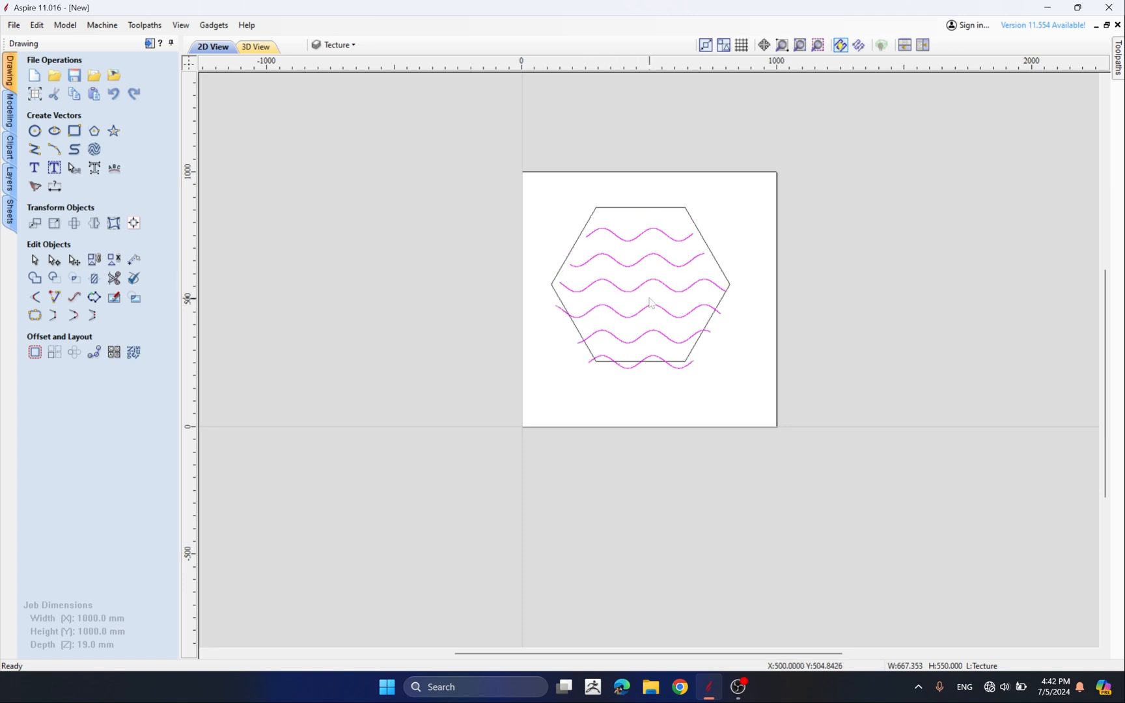
Nudge the wave vectors upward to centre them inside the hexagon, then deselect them
scroll(649, 302, up, 1)
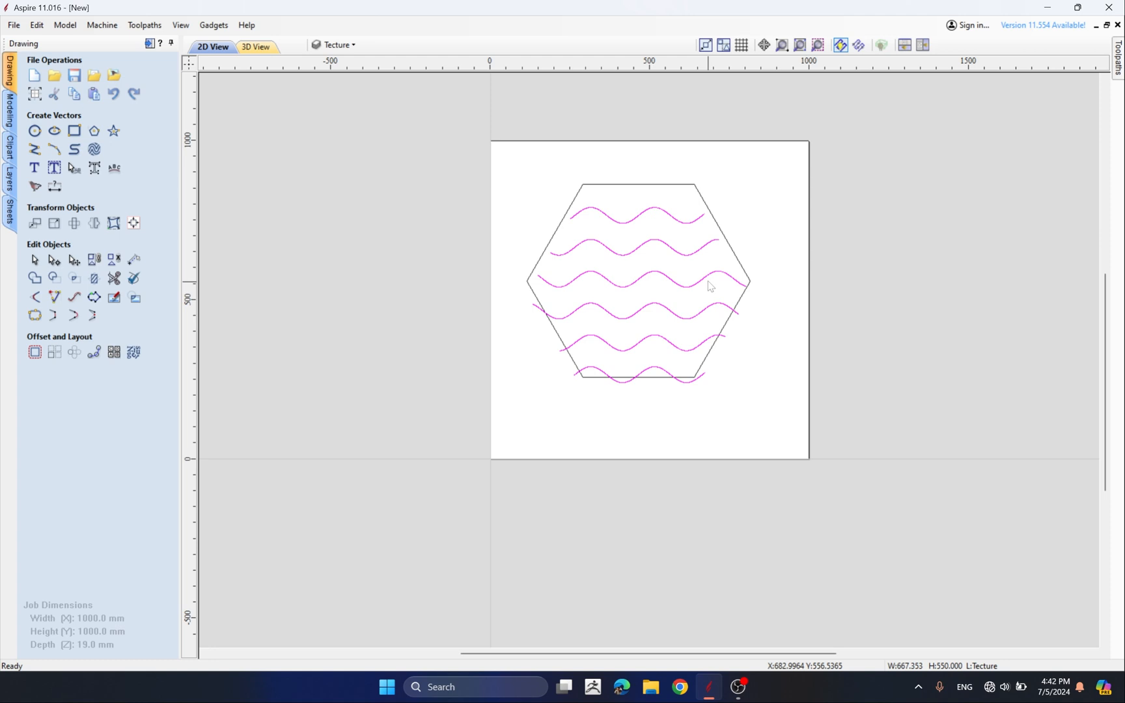
key(Up)
key(Up)
key(Up)
key(Up)
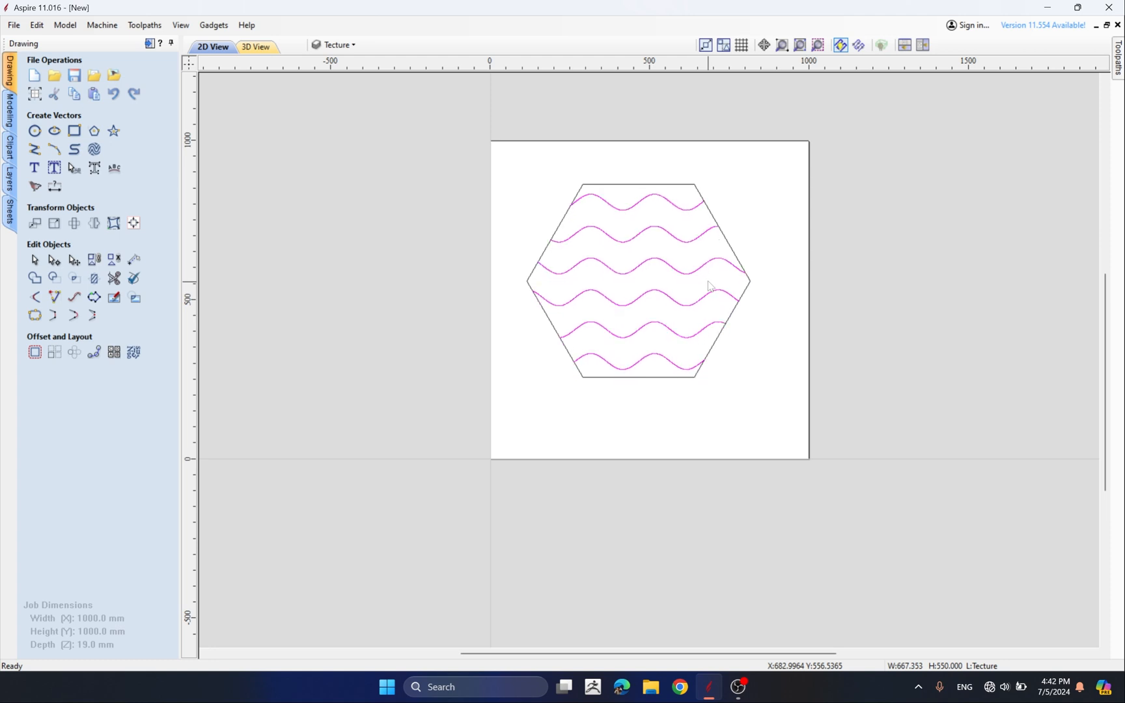
key(Delete)
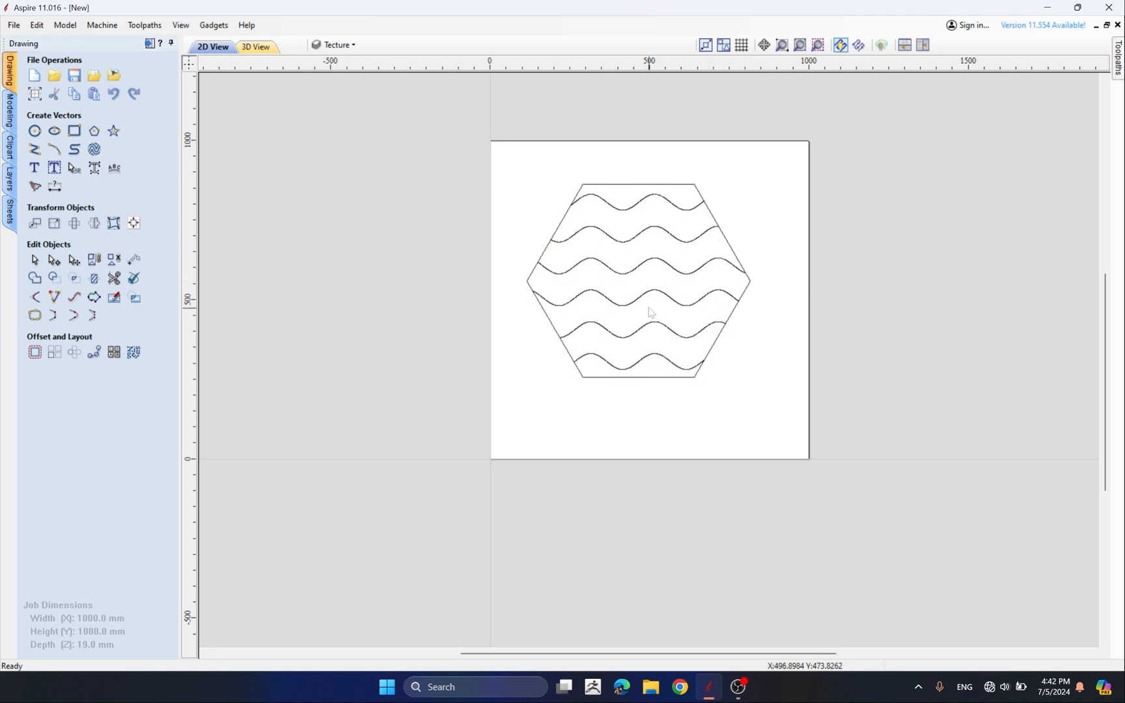
Select the wave vectors and ungroup them back onto their original object layers
right_click(648, 294)
click(641, 300)
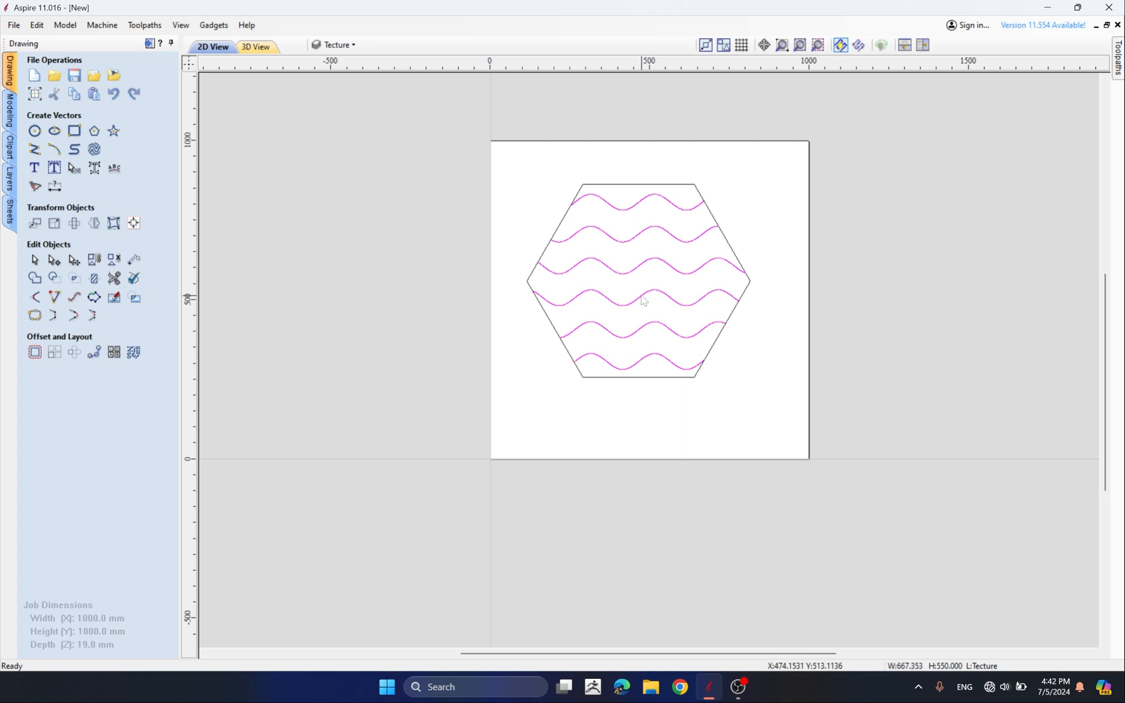
right_click(641, 300)
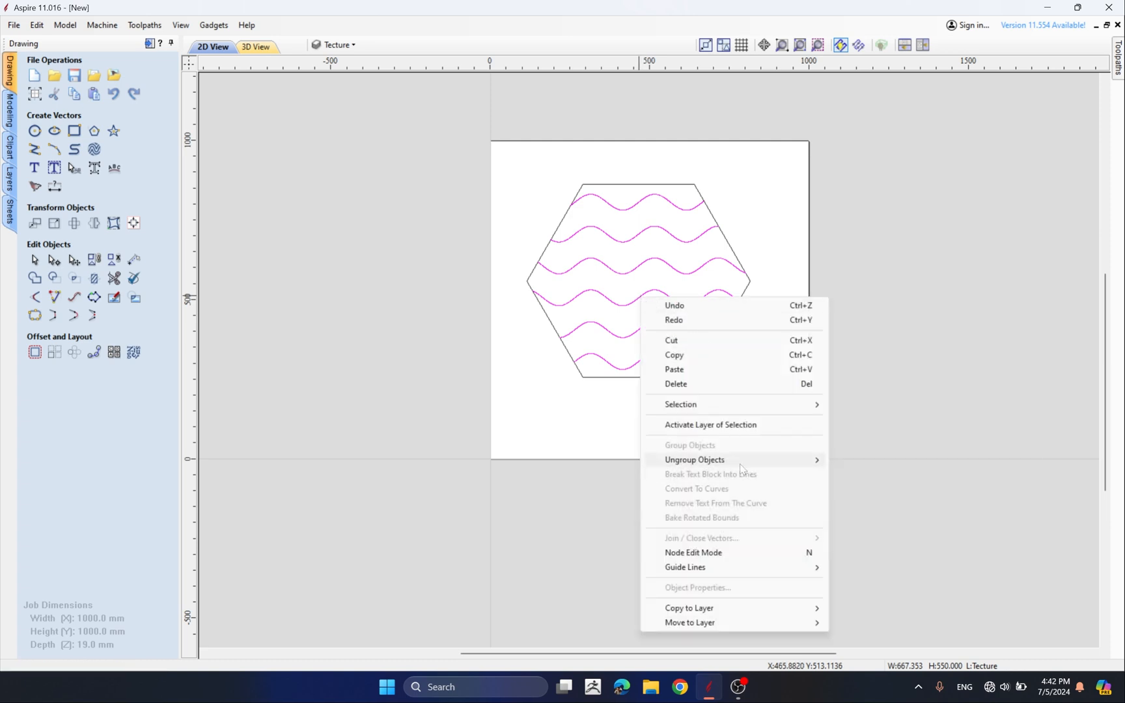
mouse_move(800, 461)
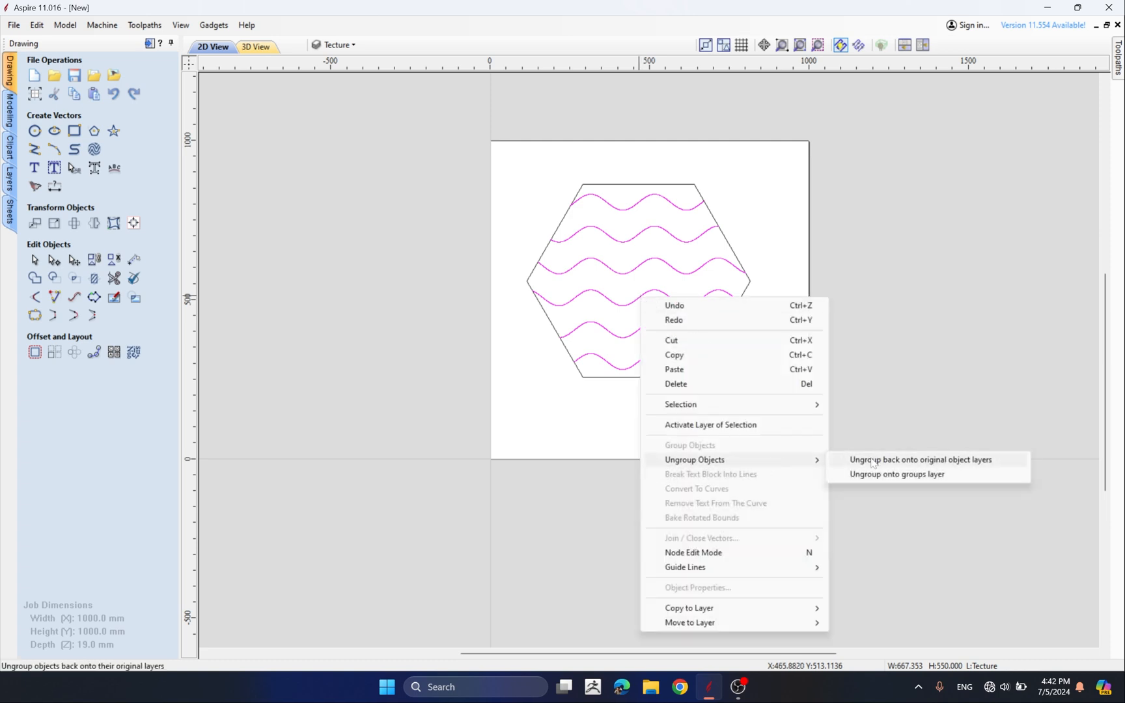
click(872, 461)
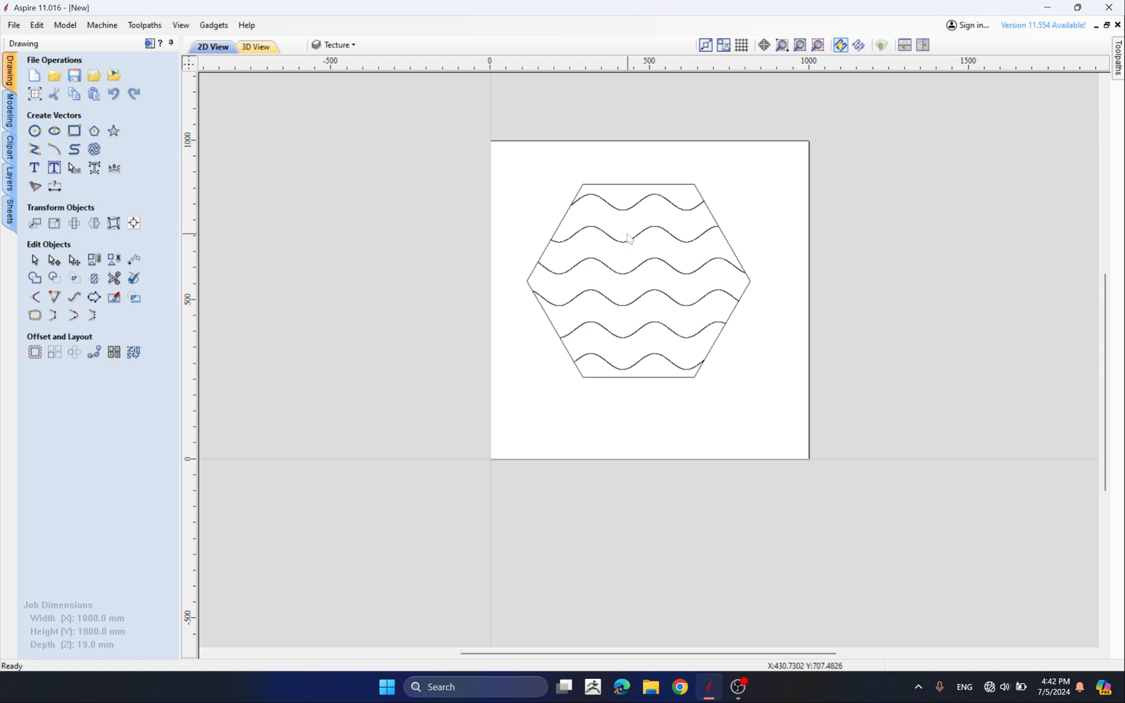
Select the middle wave line on its own and switch to node editing mode
click(582, 280)
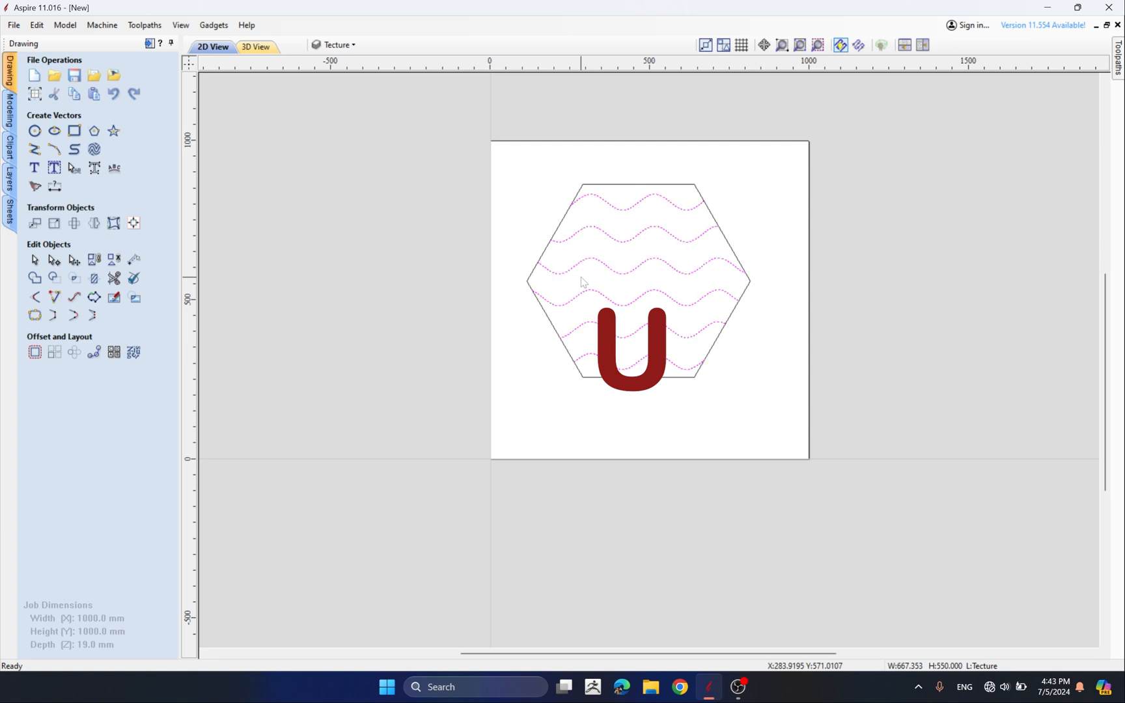
click(581, 280)
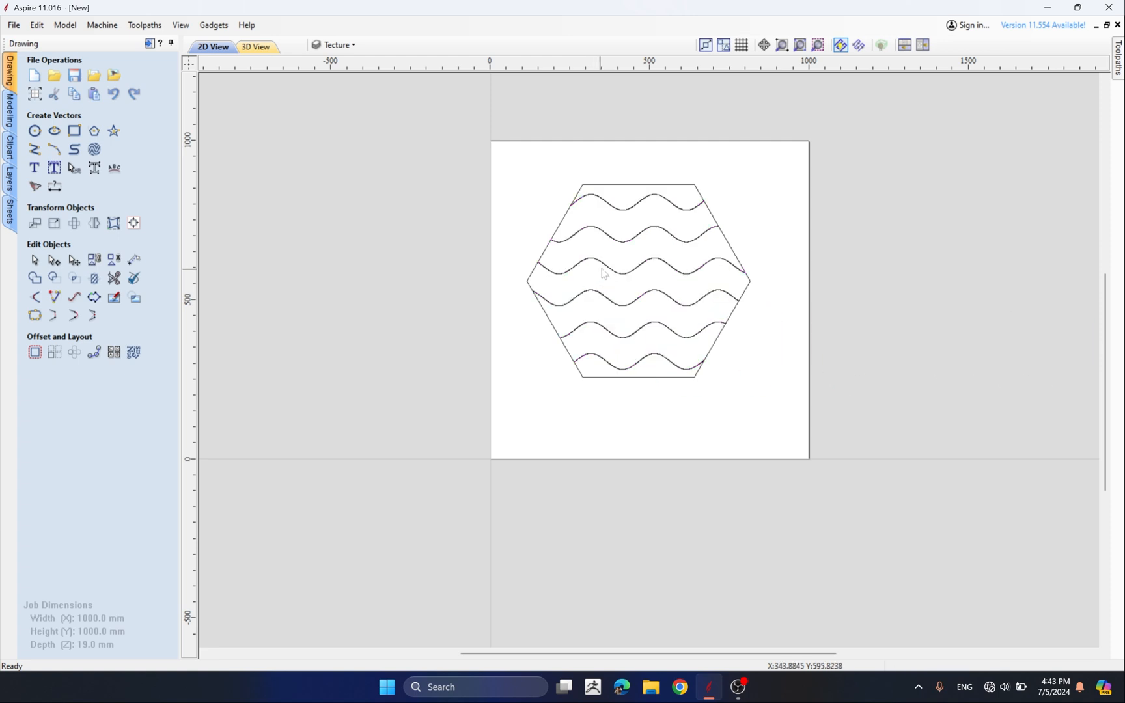
click(594, 268)
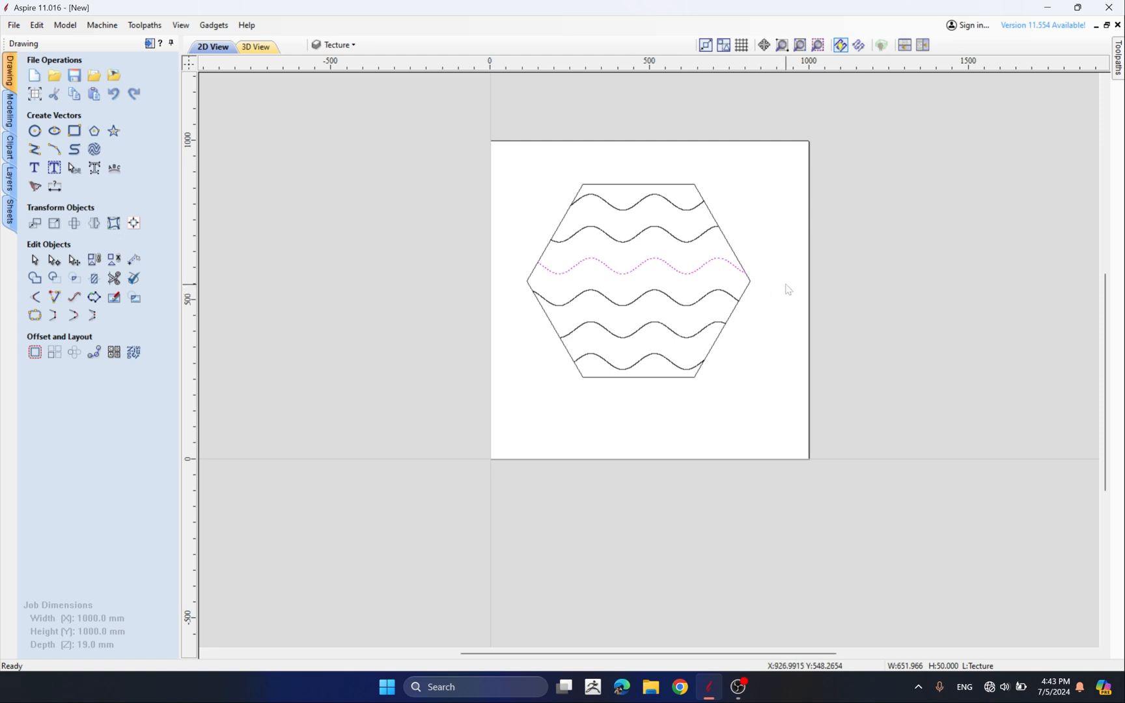
scroll(786, 287, up, 1)
click(540, 287)
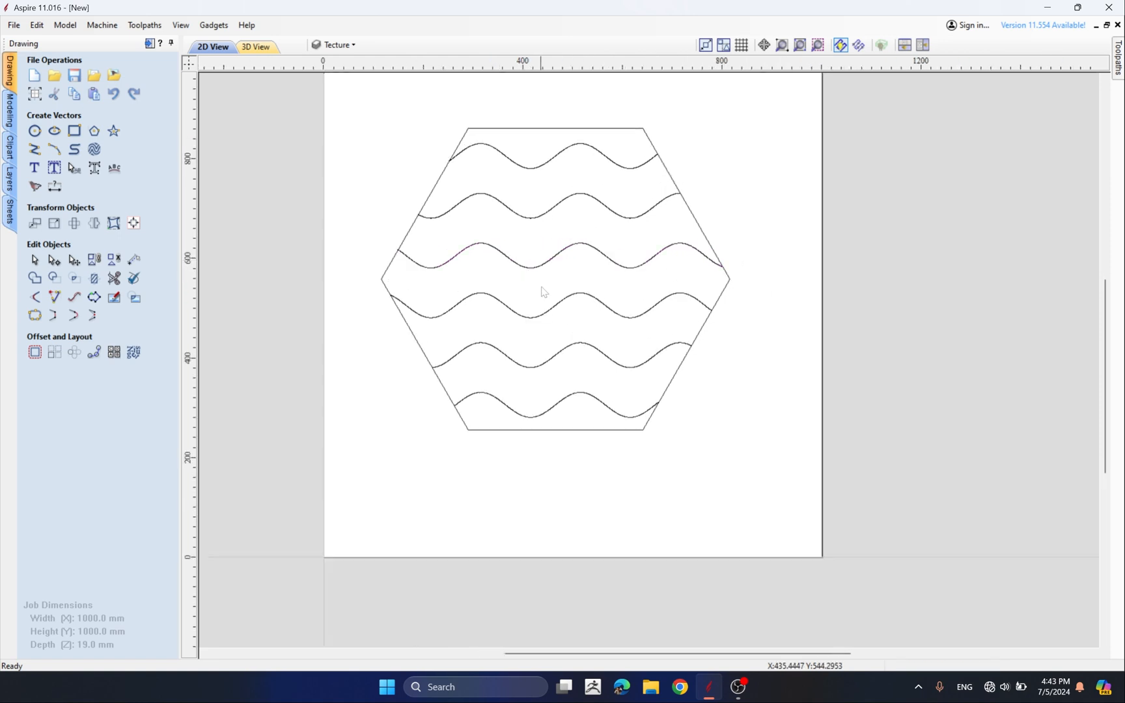
click(543, 262)
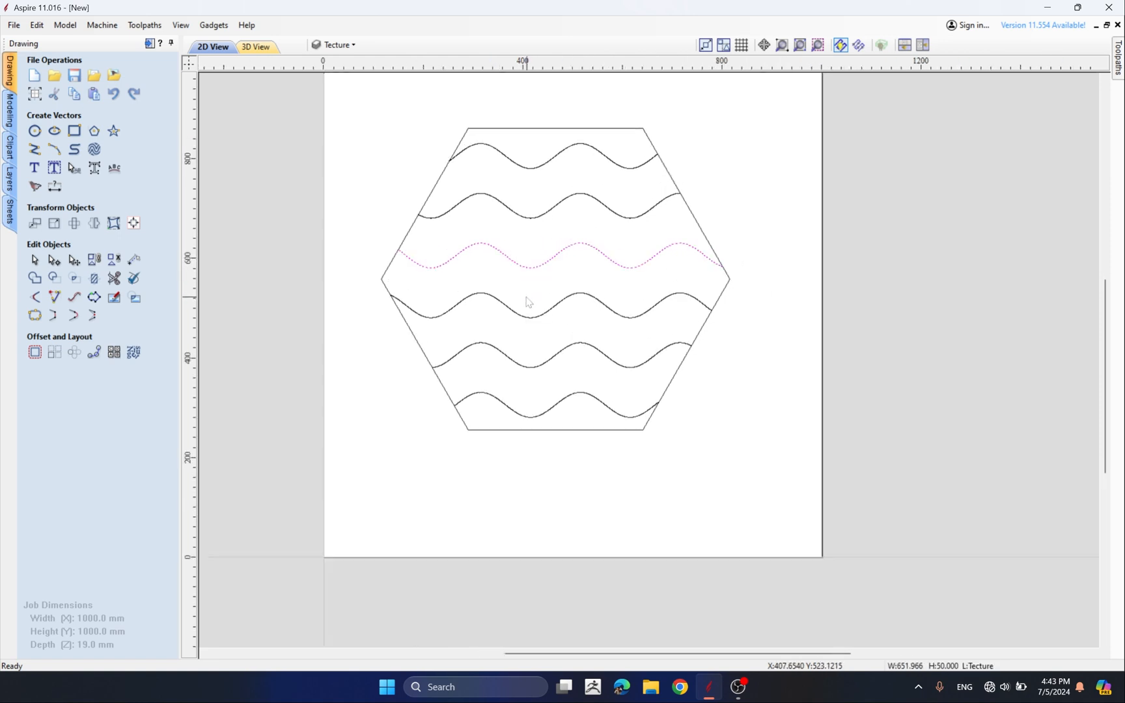
scroll(557, 261, down, 1)
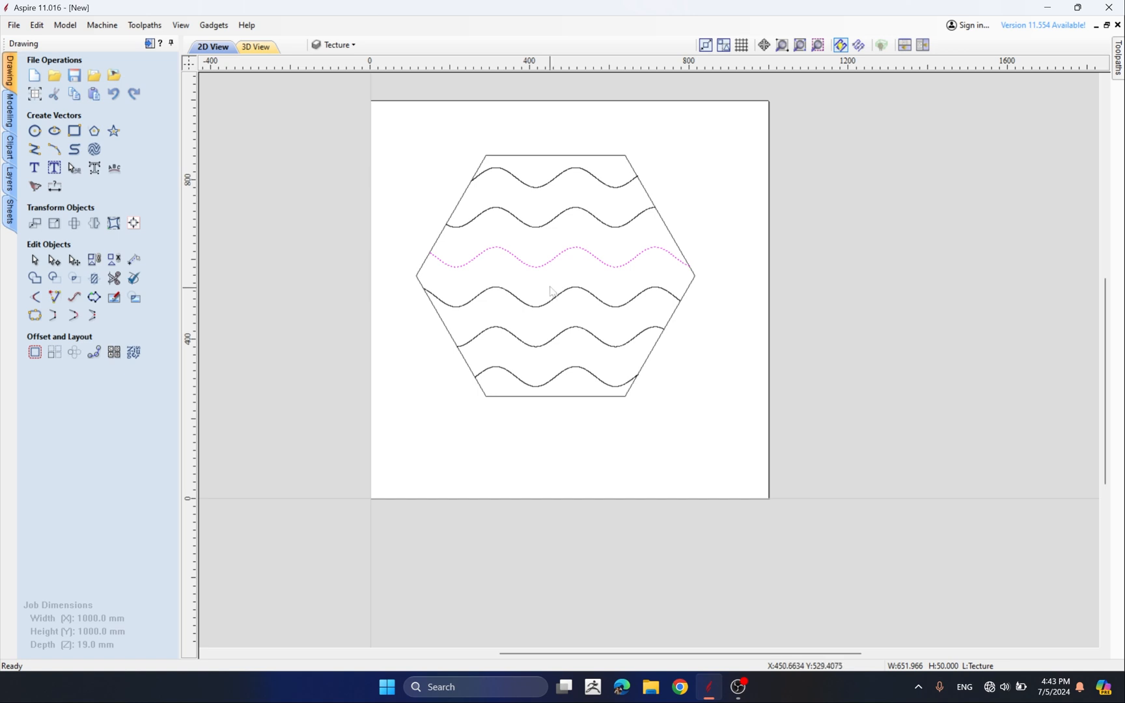
click(533, 286)
drag(532, 287, 506, 303)
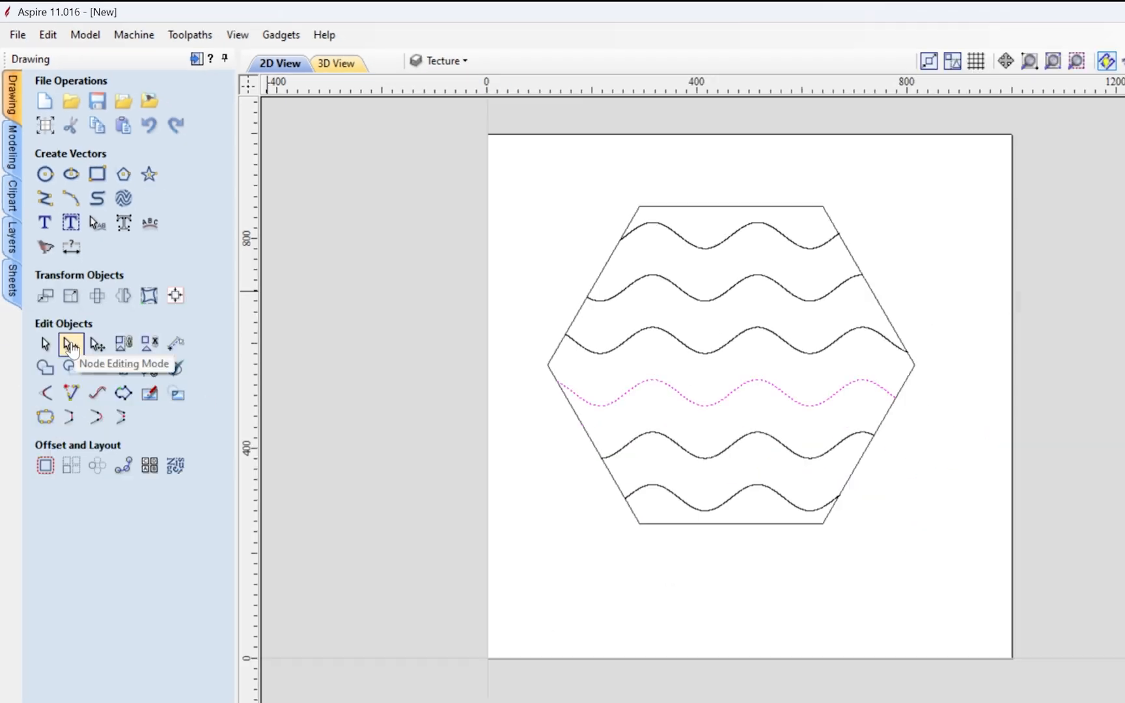
click(117, 557)
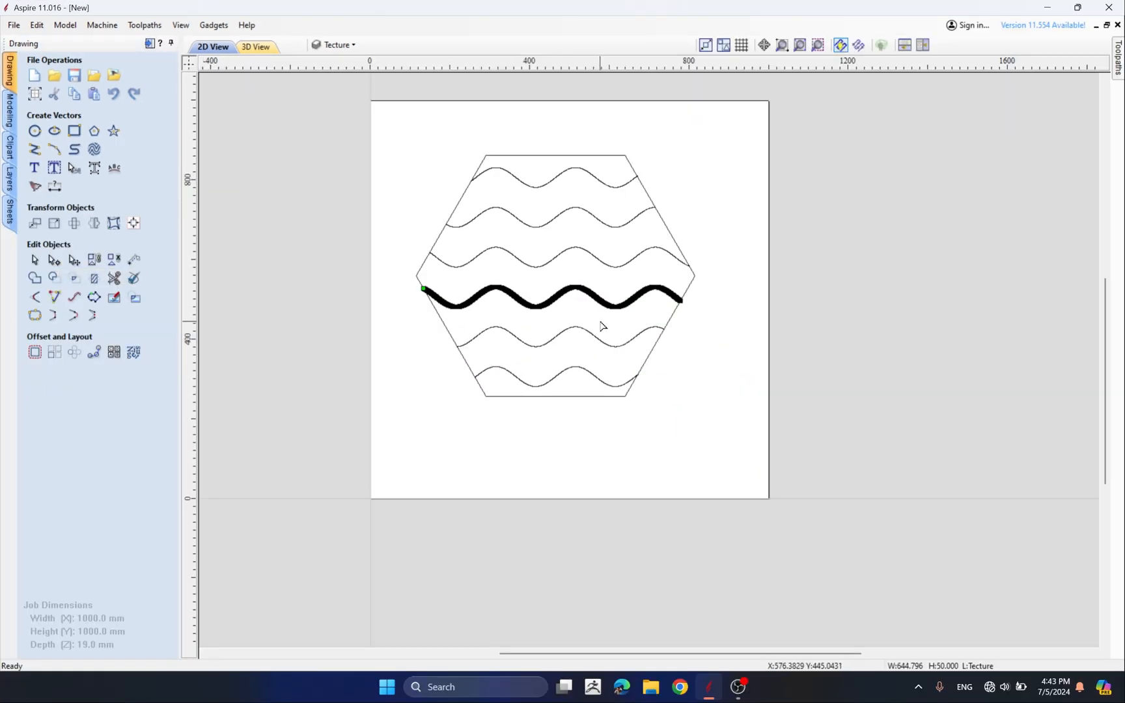
Zoom in along the selected wave to examine how densely its nodes are spaced
scroll(524, 300, up, 5)
scroll(404, 280, up, 8)
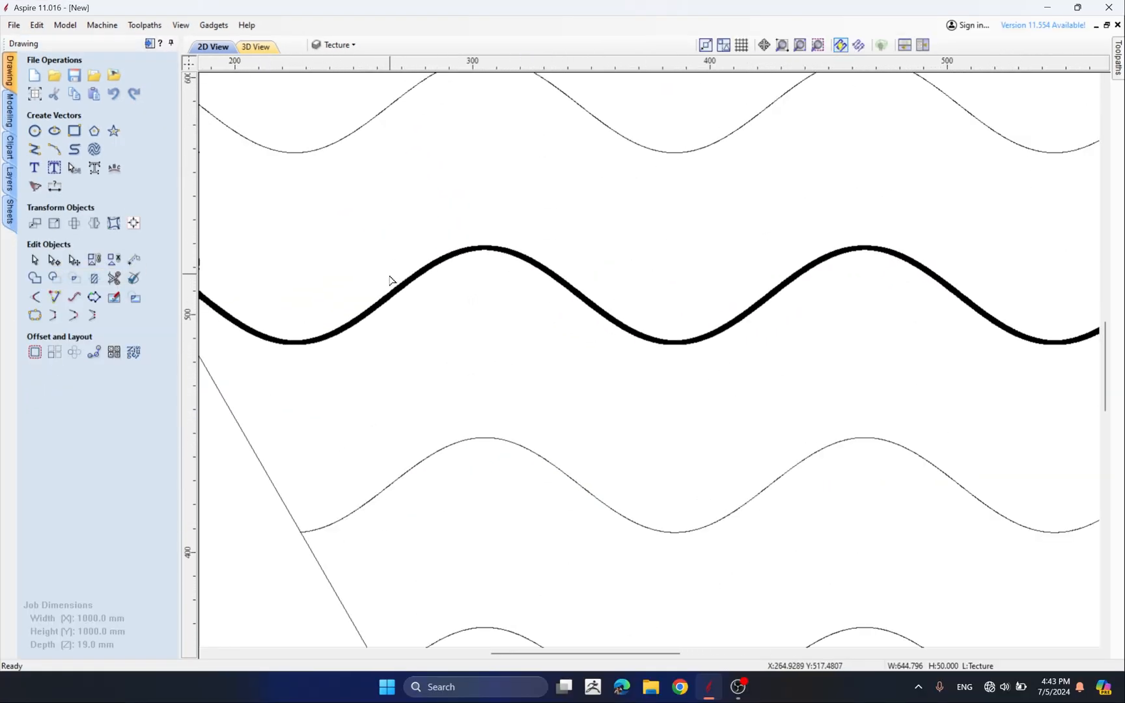
scroll(404, 312, up, 6)
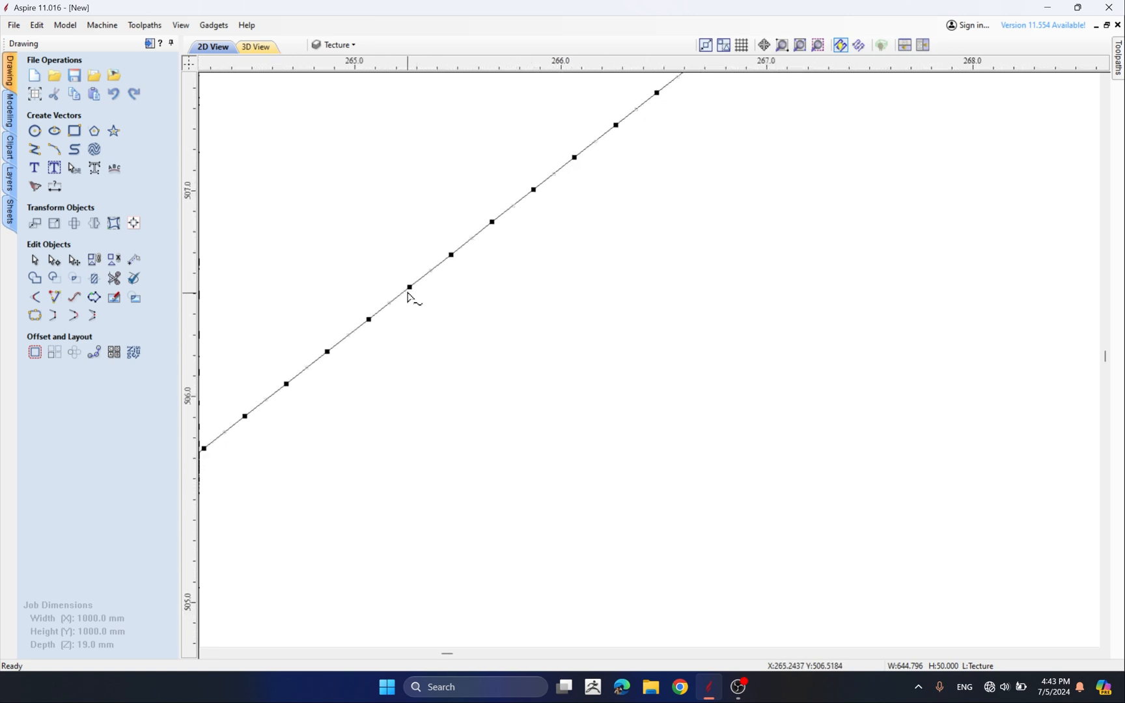
scroll(440, 321, down, 4)
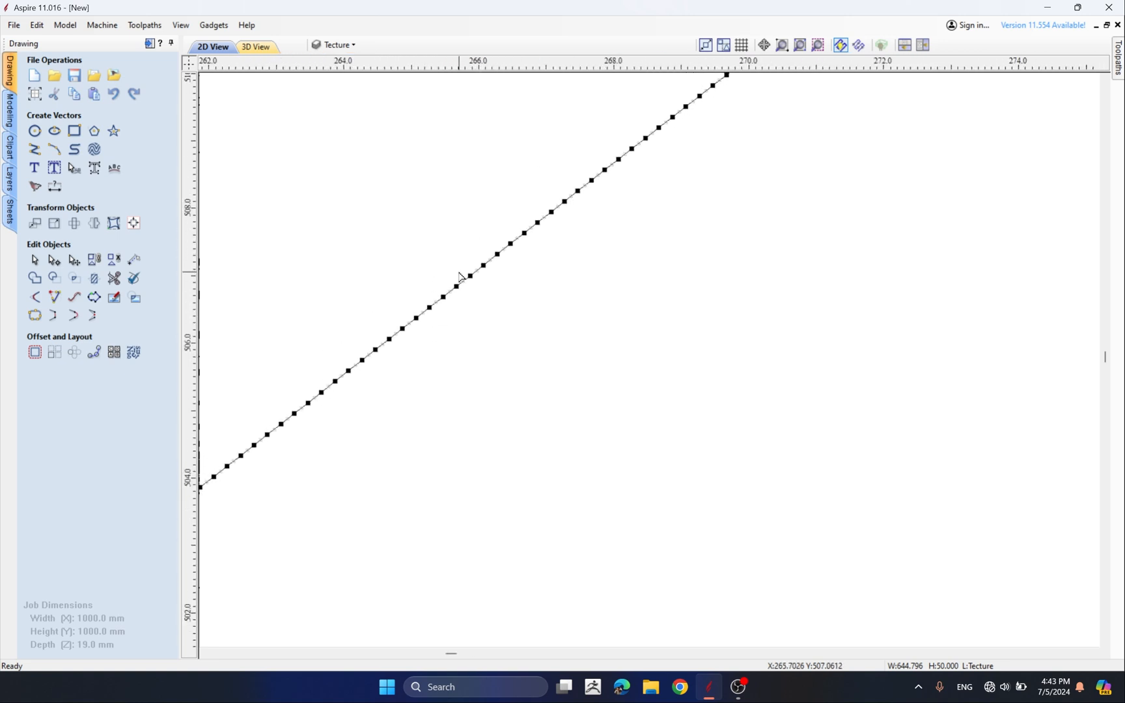
scroll(440, 313, down, 5)
scroll(442, 306, down, 8)
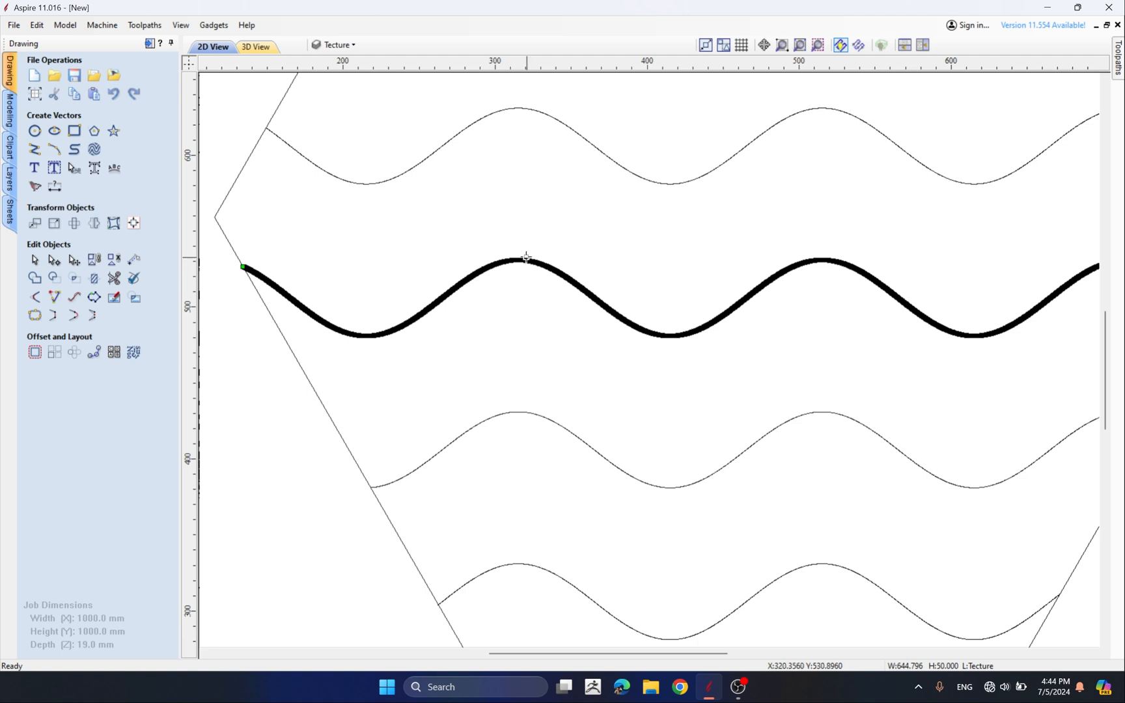
scroll(528, 273, down, 2)
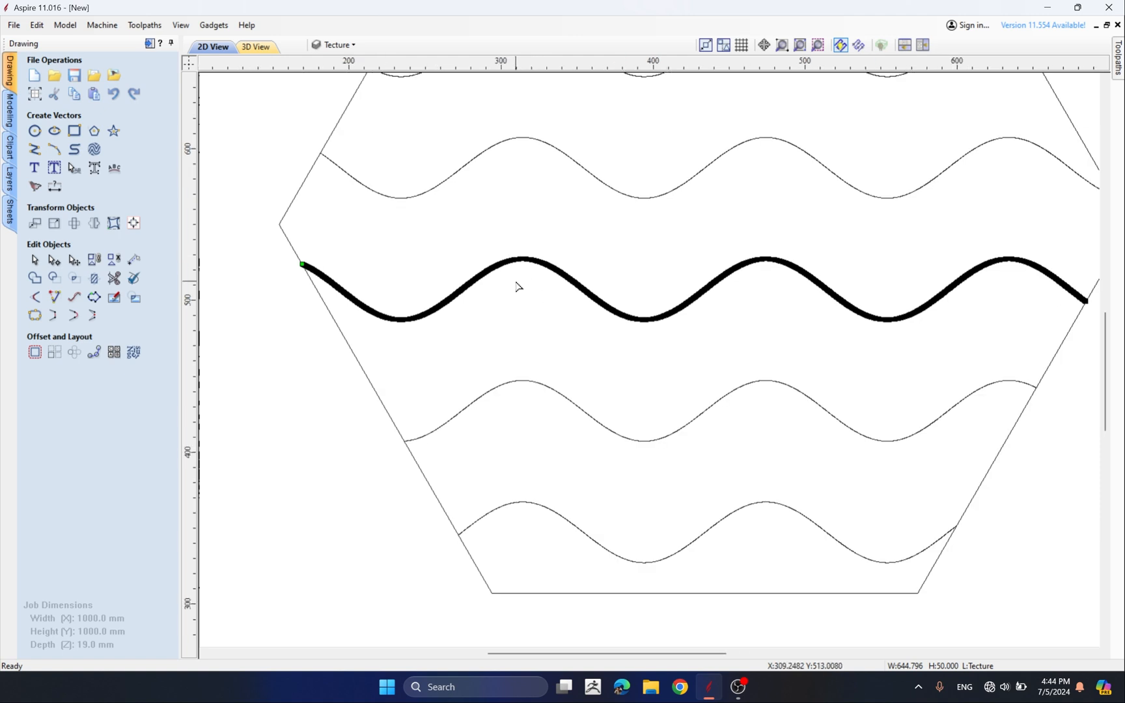
scroll(454, 303, up, 4)
scroll(454, 303, up, 4)
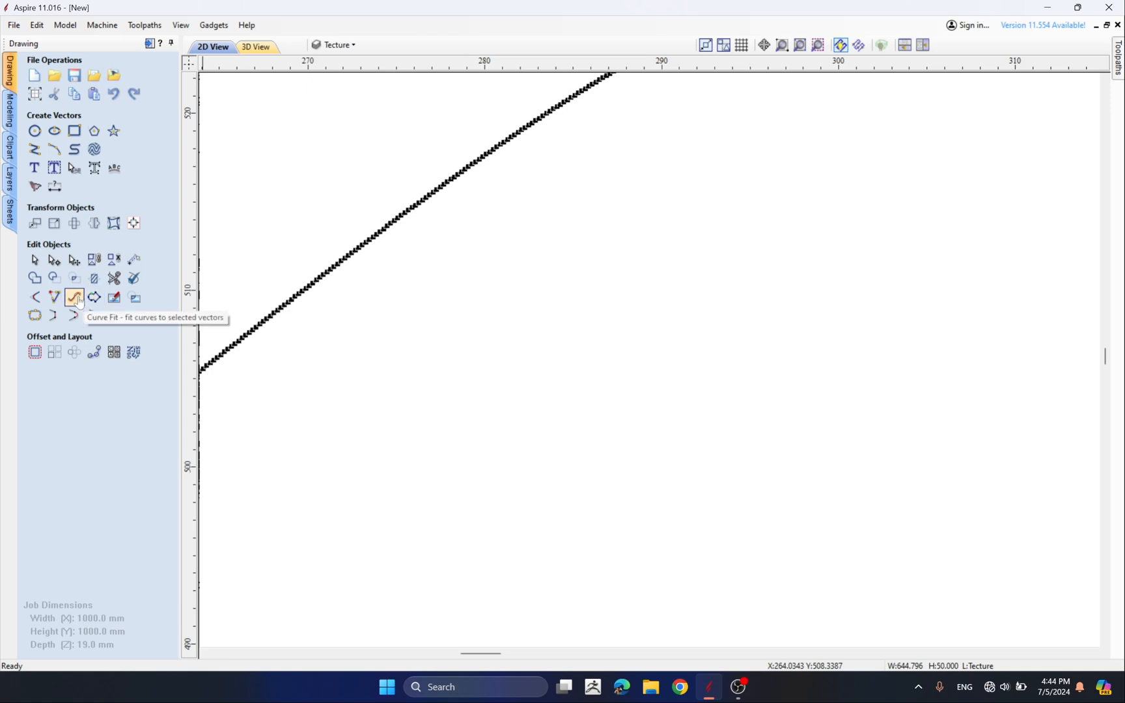
Open Curve Fit for the wave, choose Bezier Curves, set the tolerance to 1 mm, and preview
click(161, 343)
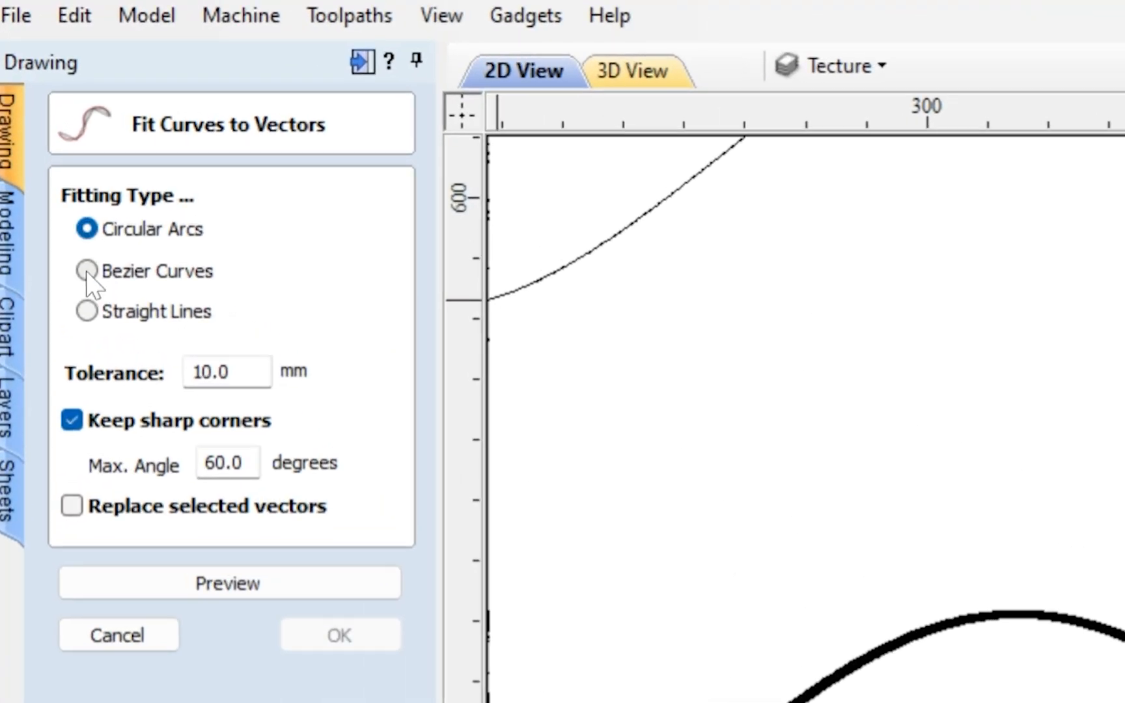
click(86, 269)
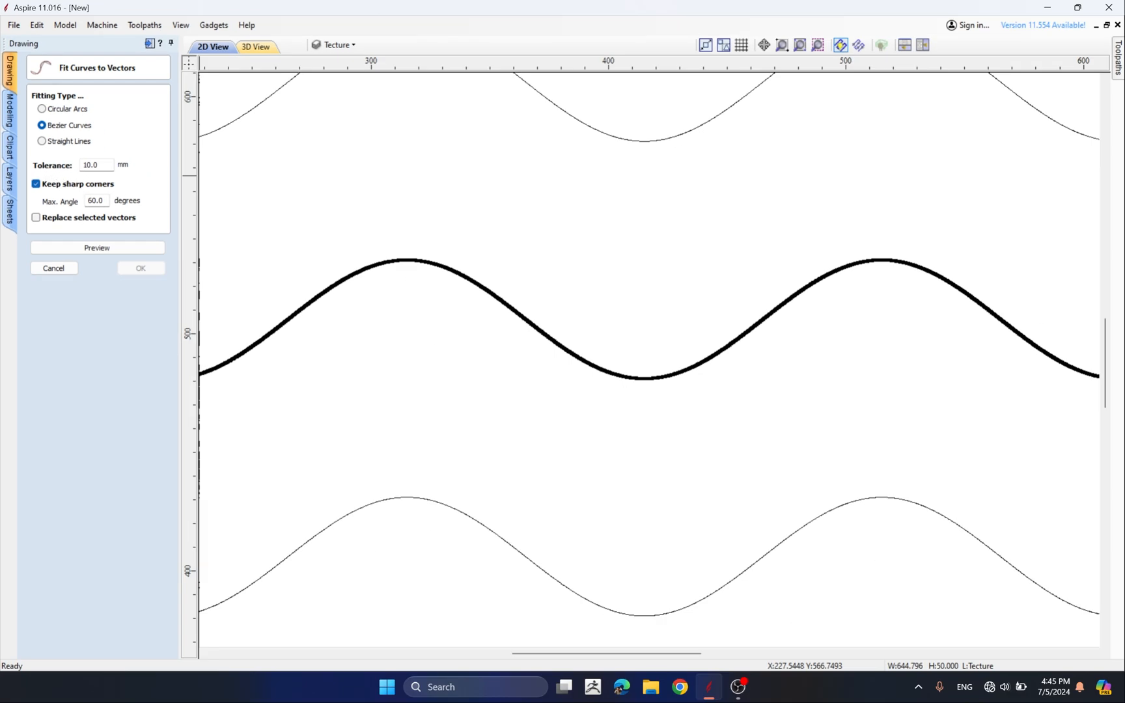
double_click(94, 165)
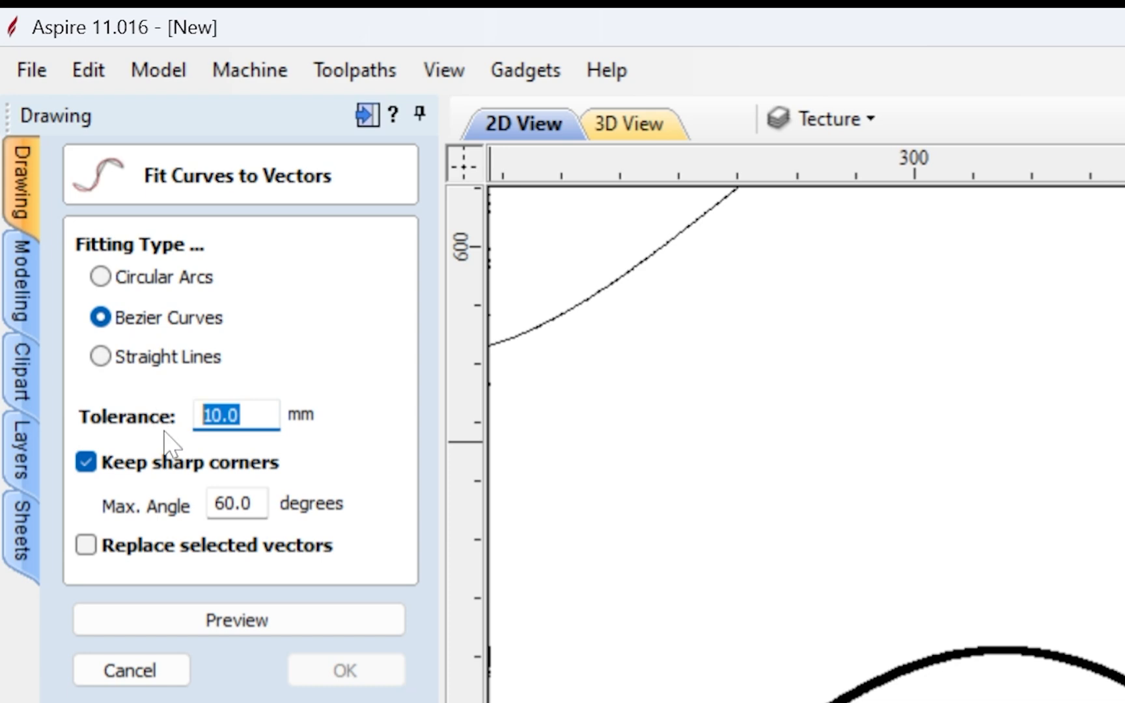
text(1)
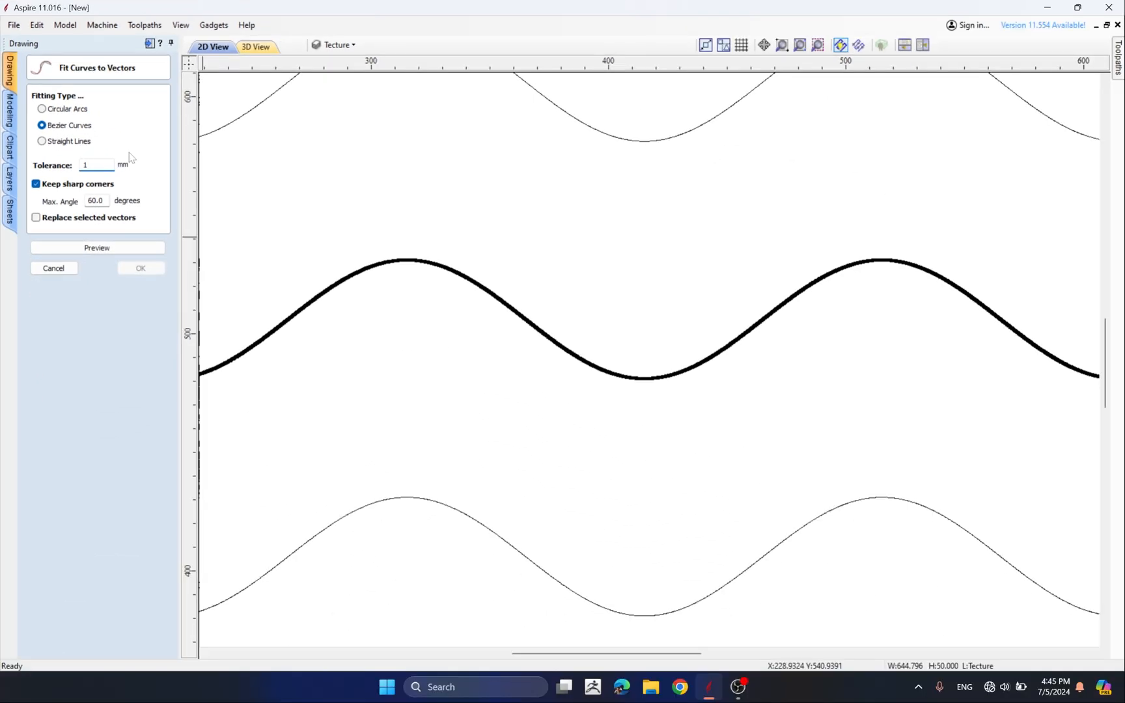
click(91, 251)
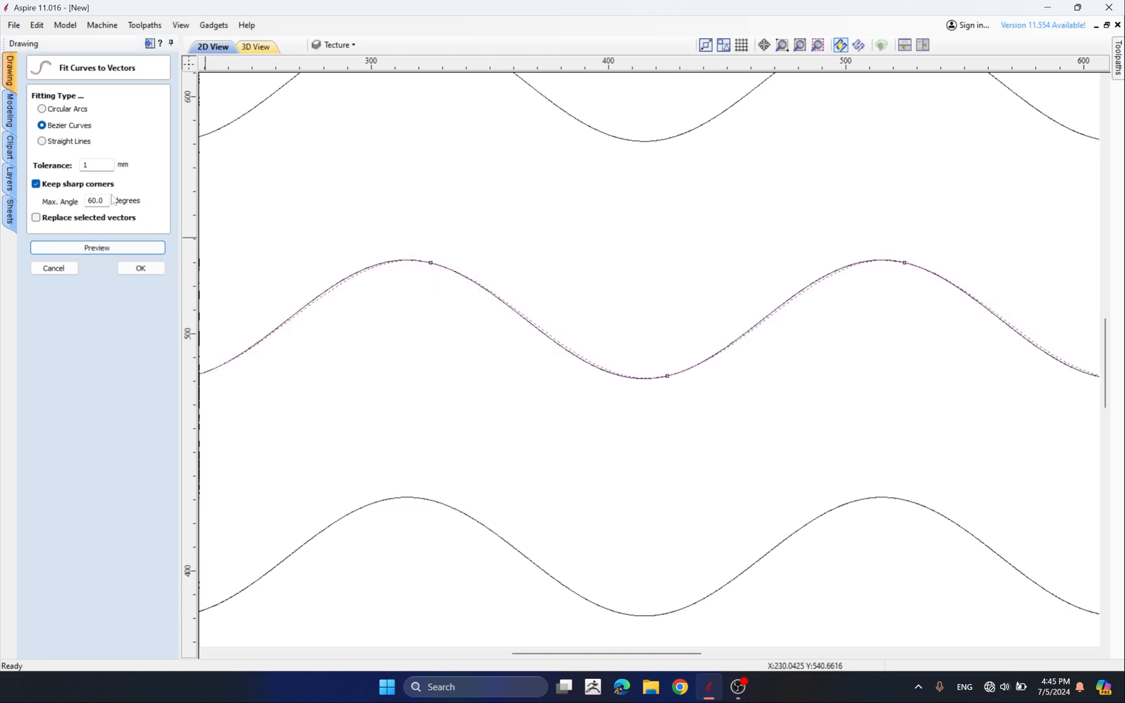
Compare the fitted curve against the original wave, then set the tolerance to 2 mm and preview again
scroll(417, 298, up, 2)
scroll(390, 290, down, 2)
scroll(369, 294, up, 4)
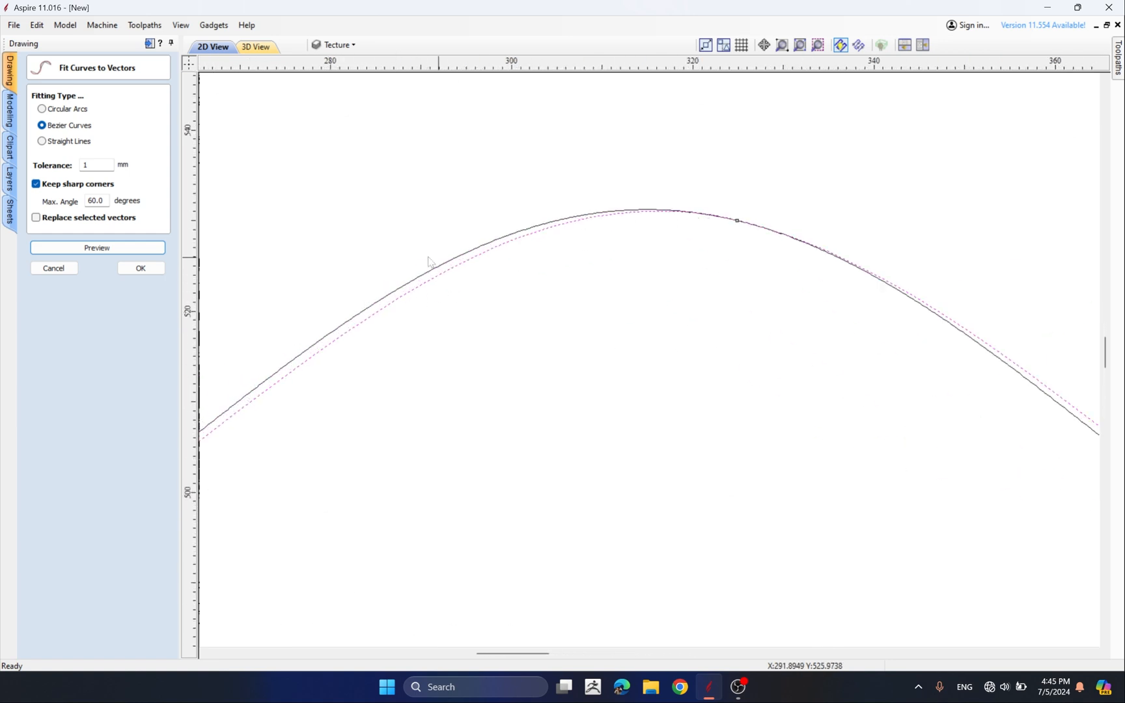
scroll(444, 262, down, 2)
scroll(444, 263, down, 2)
scroll(442, 262, up, 5)
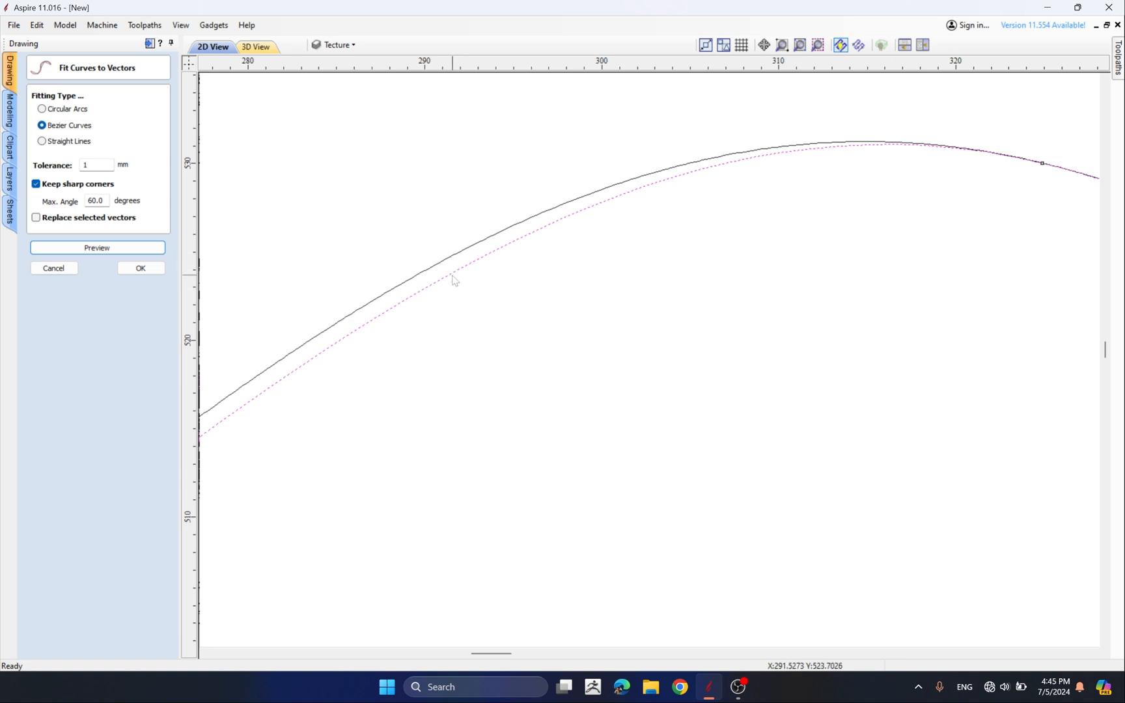
double_click(91, 166)
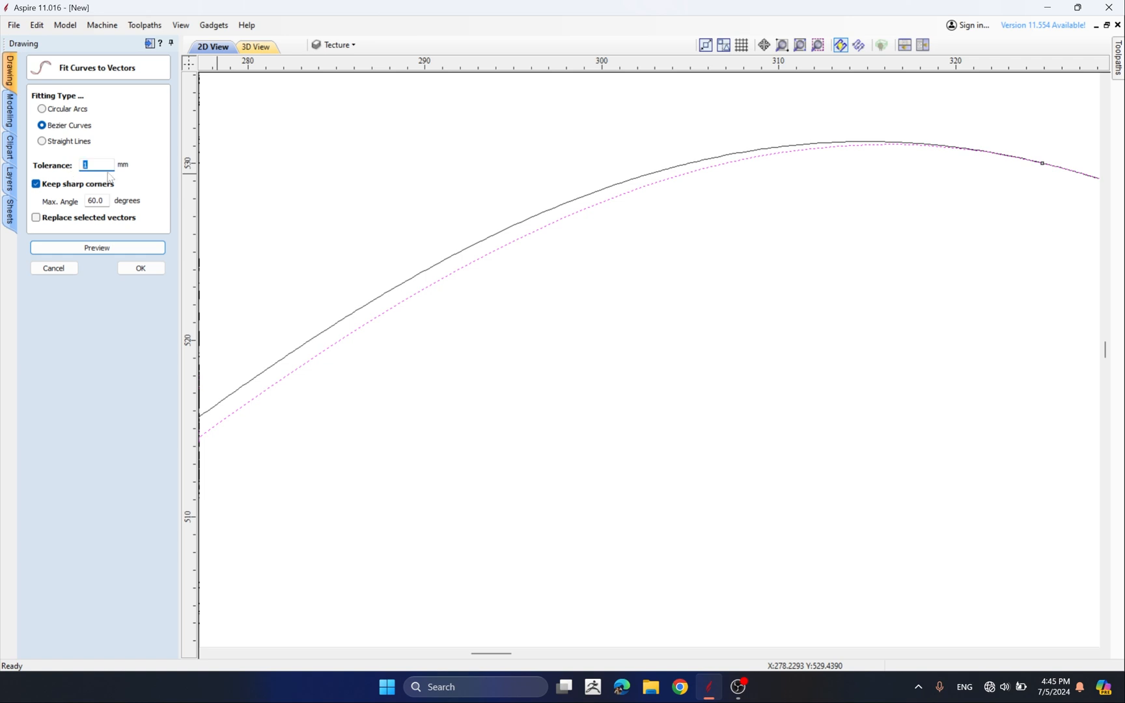
click(112, 248)
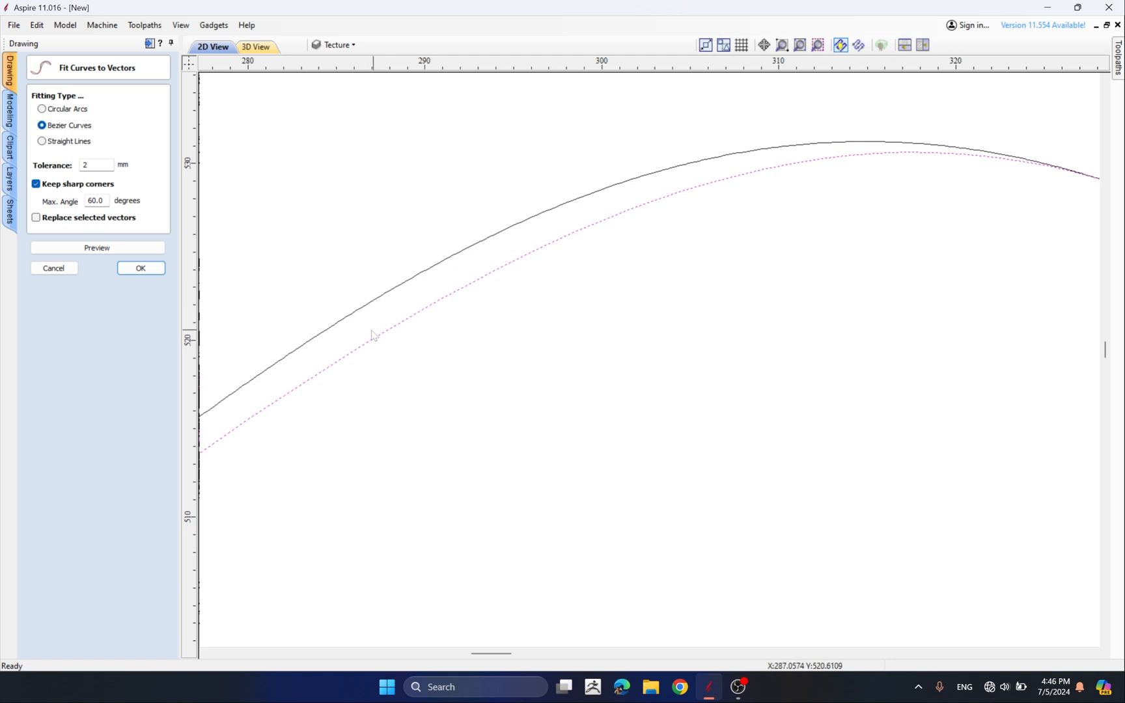
Set the curve fit tolerance to 0.04 mm, preview the result, and cancel the curve fit
click(91, 164)
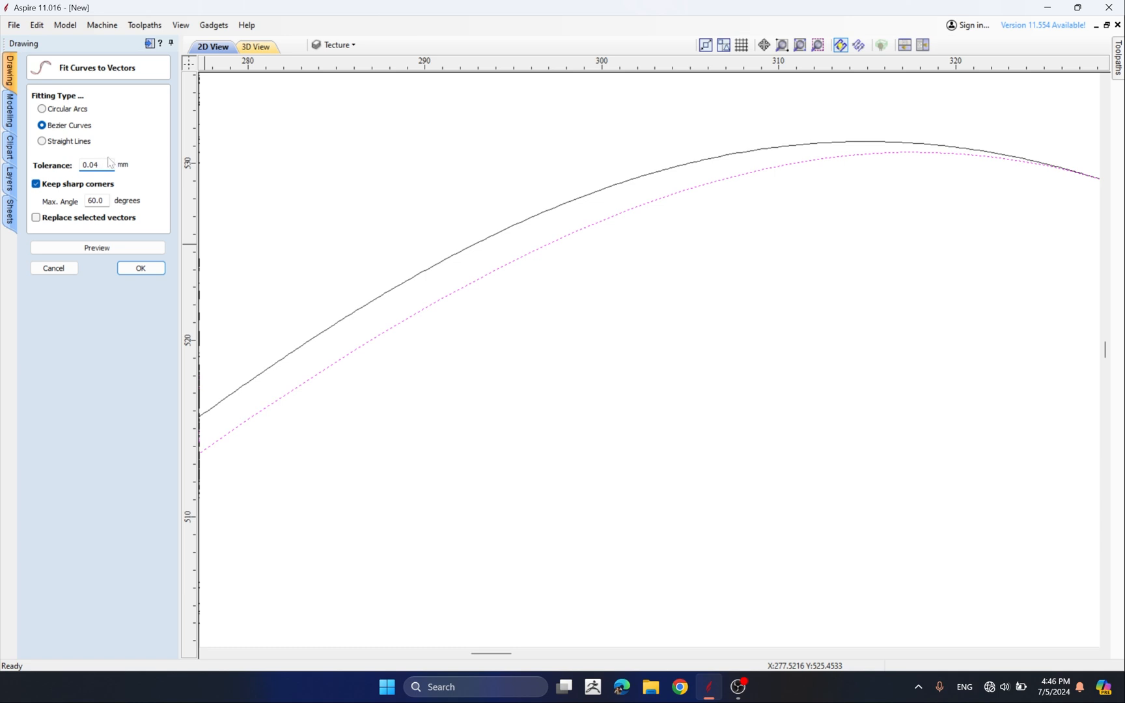
click(97, 248)
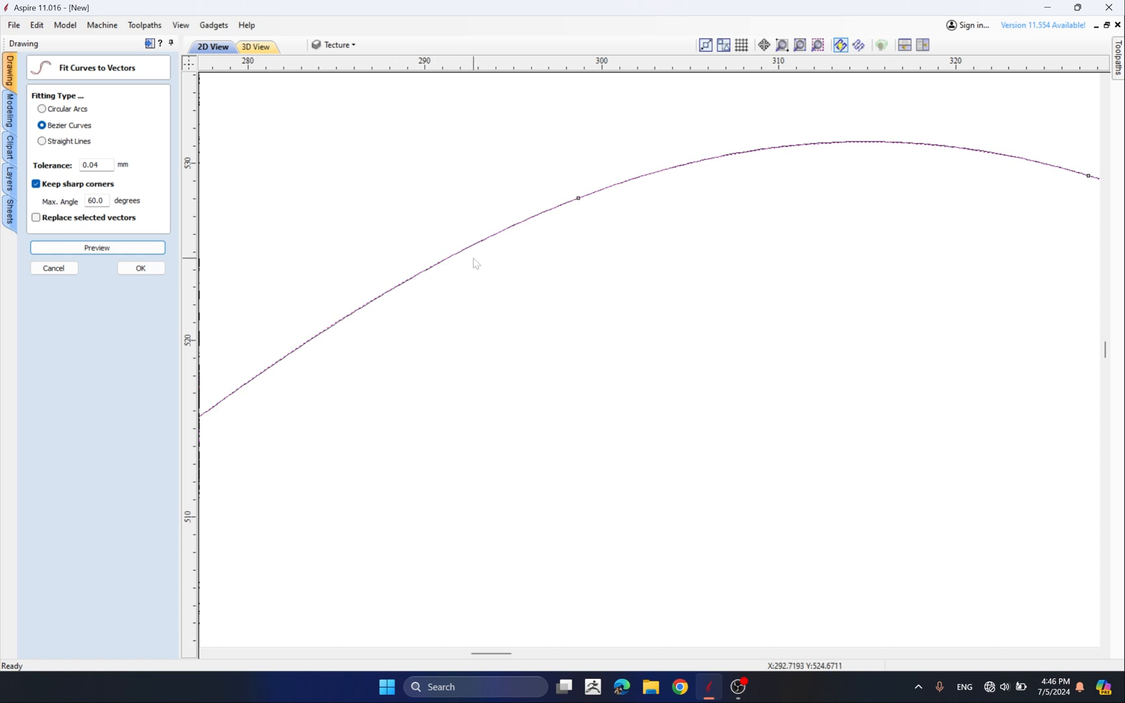
scroll(474, 263, down, 6)
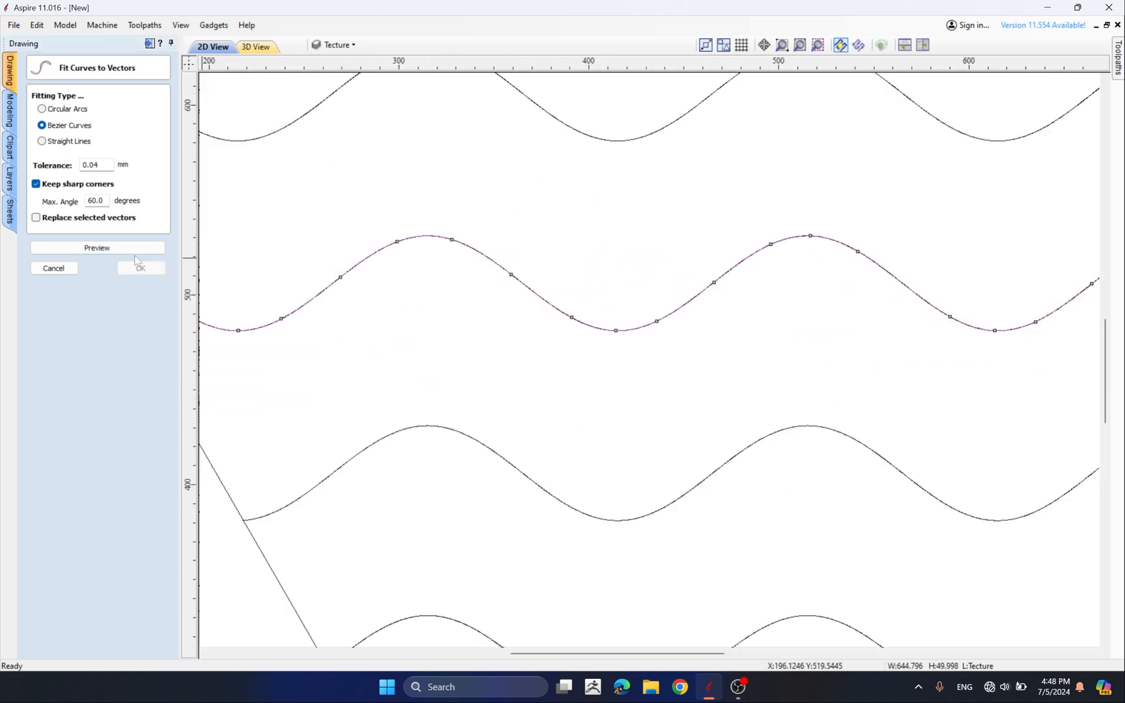
scroll(386, 272, down, 3)
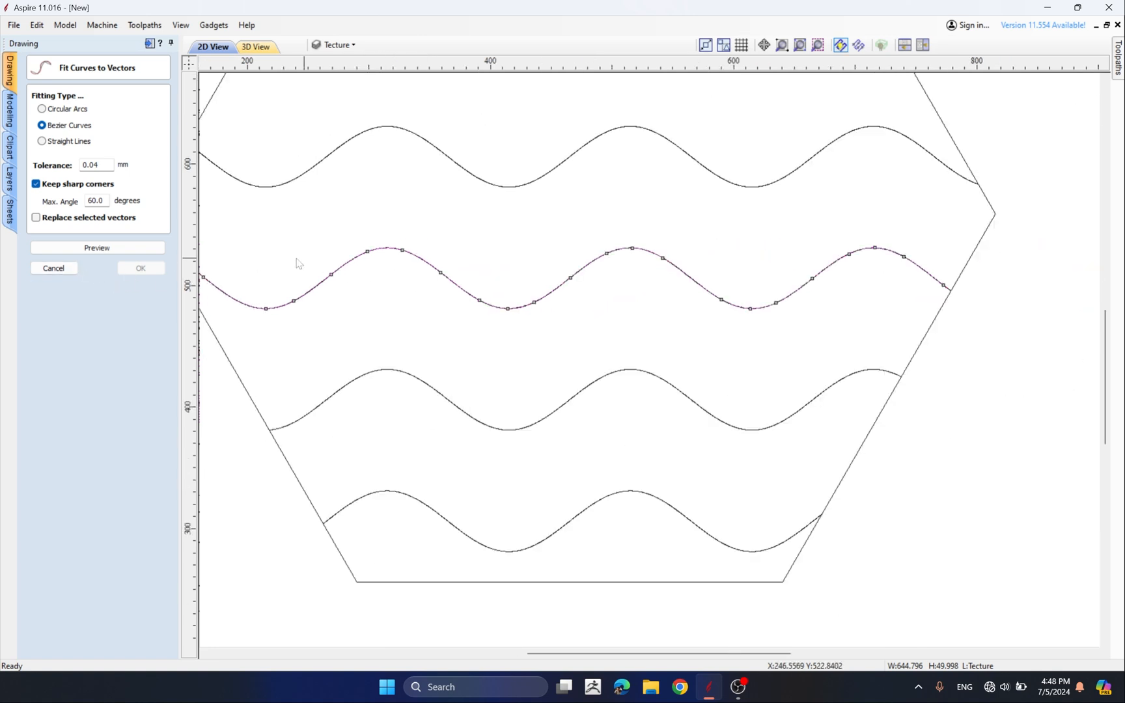
scroll(290, 259, down, 1)
click(54, 268)
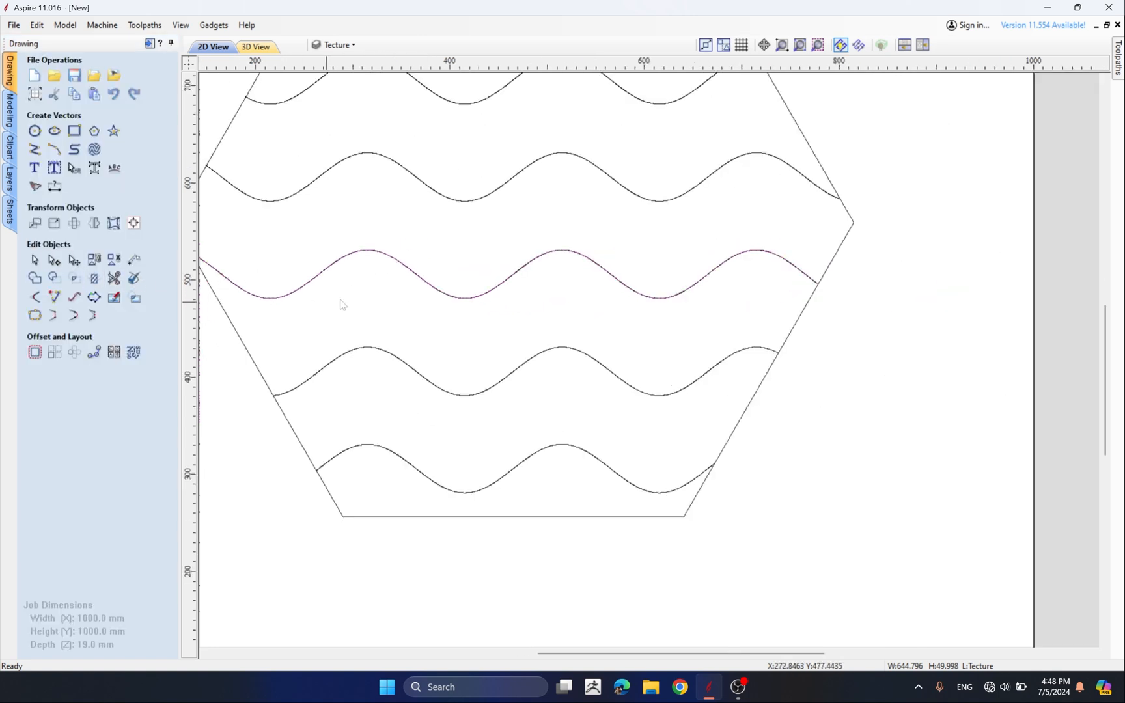
Switch the selected wave to node editing and zoom in and out to examine its node spacing
click(57, 263)
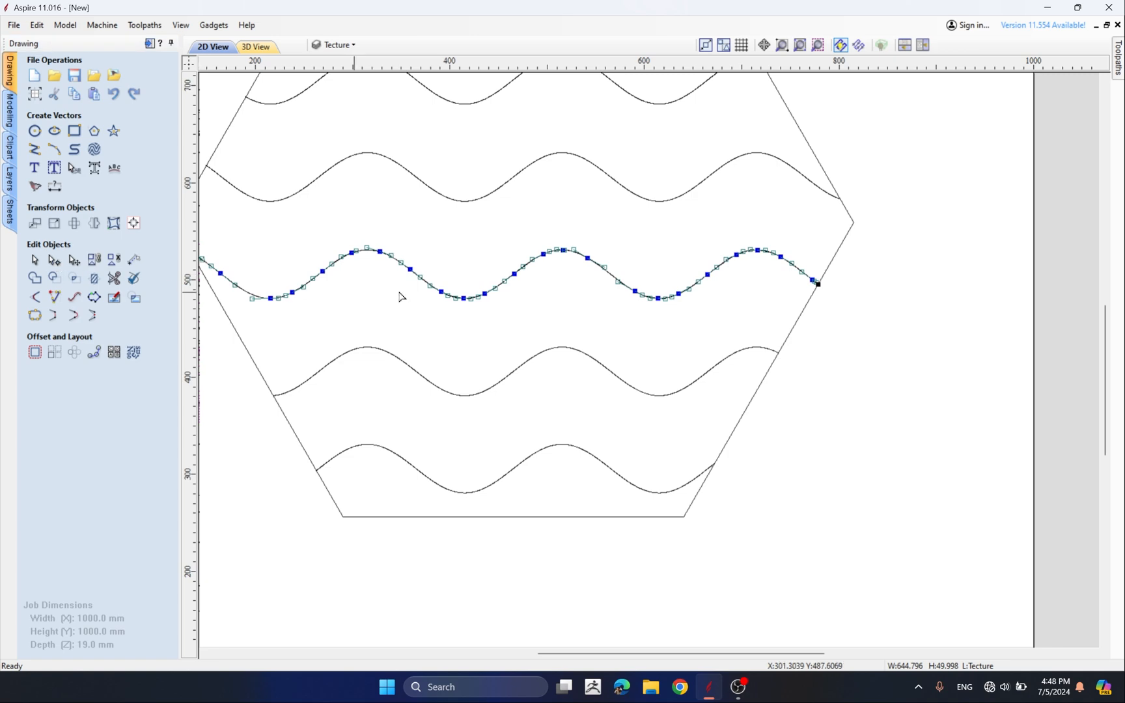
scroll(390, 284, up, 3)
scroll(522, 266, down, 4)
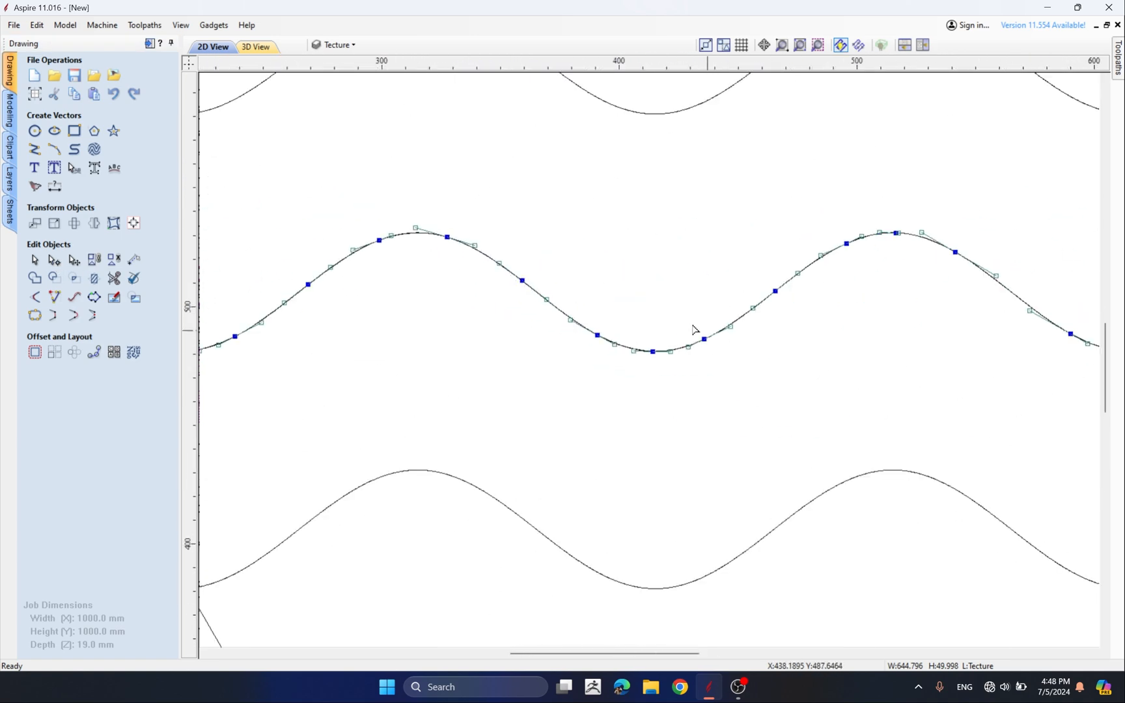
scroll(466, 318, down, 3)
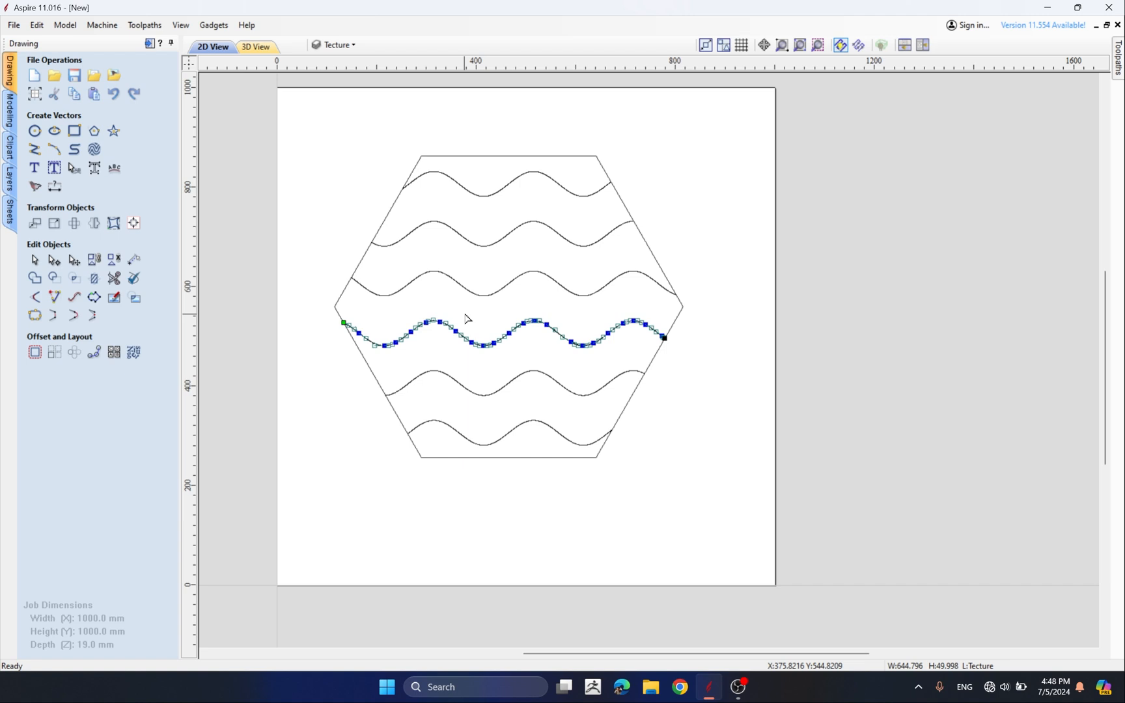
Select all six waves in the hexagon, open Curve Fit with Bezier Curves at 0.04 mm, and preview
click(465, 314)
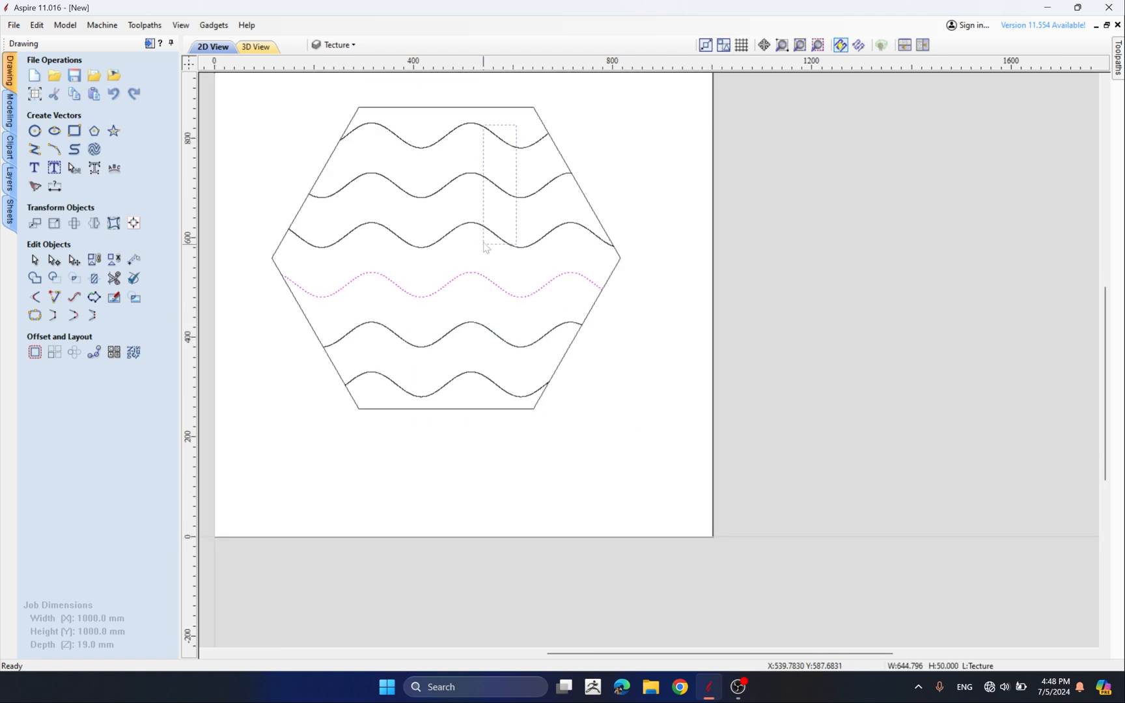
drag(484, 245, 453, 388)
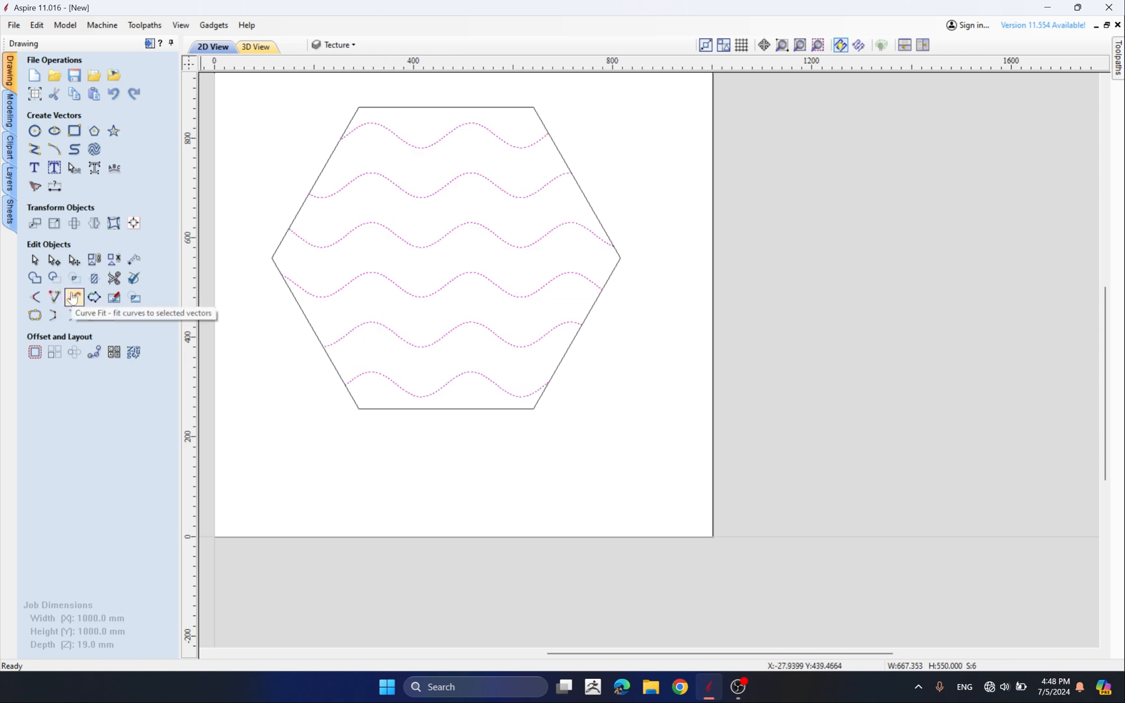
click(74, 298)
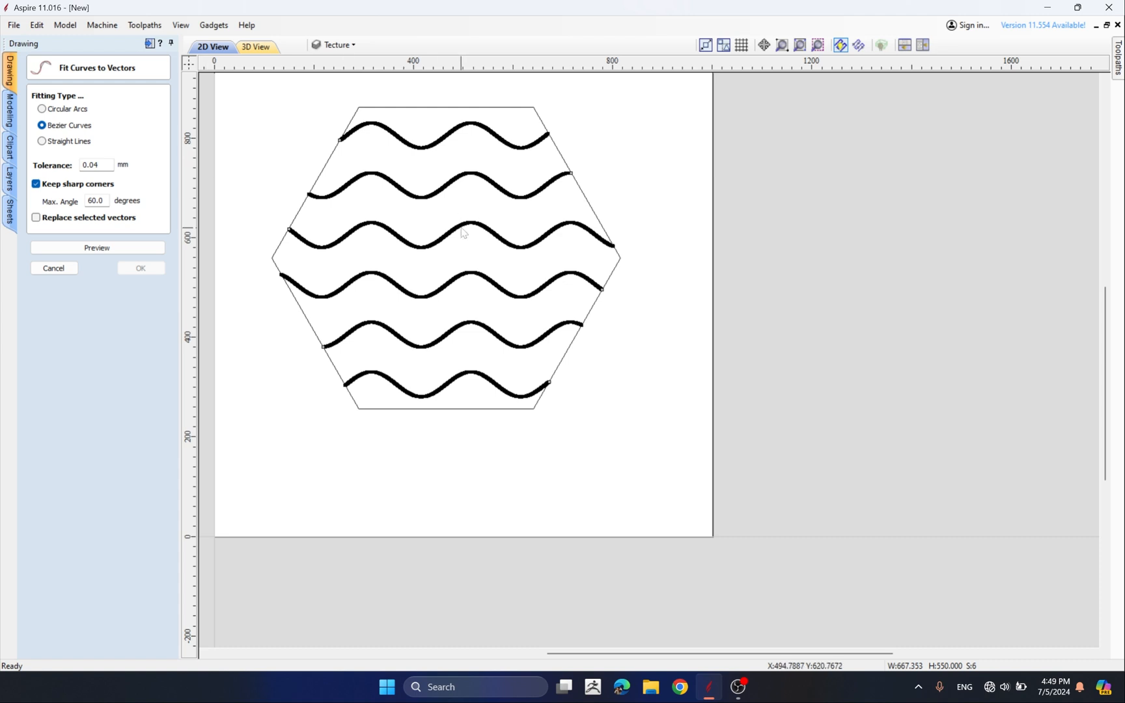
click(89, 248)
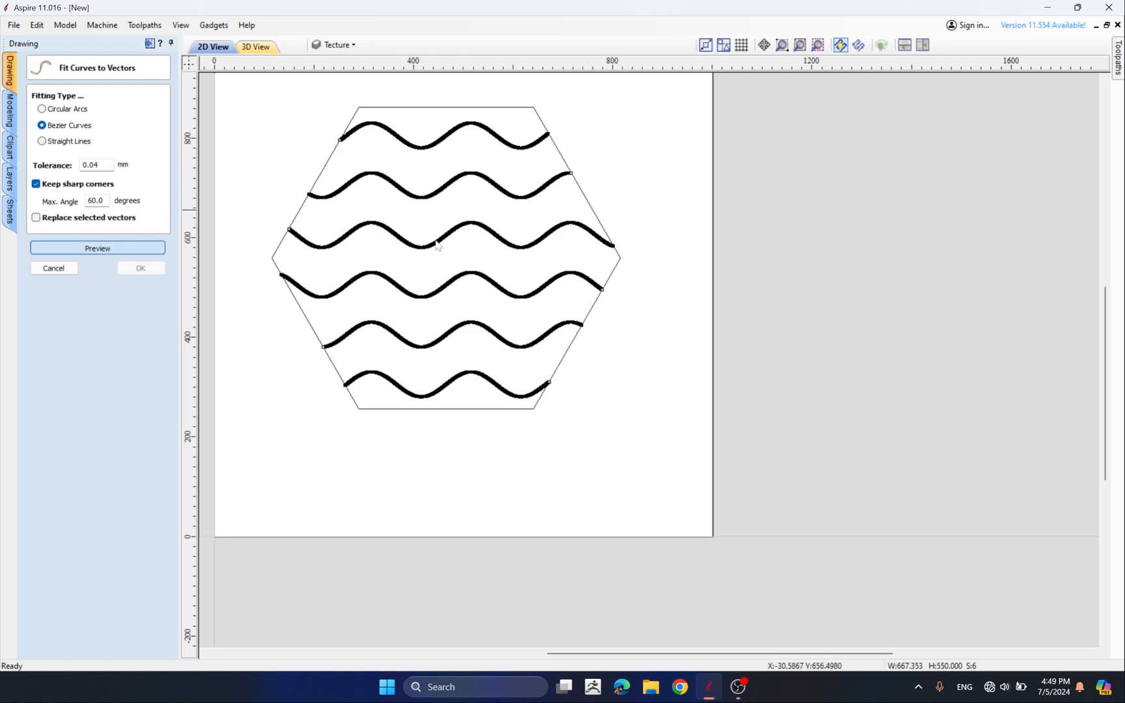
scroll(343, 209, up, 2)
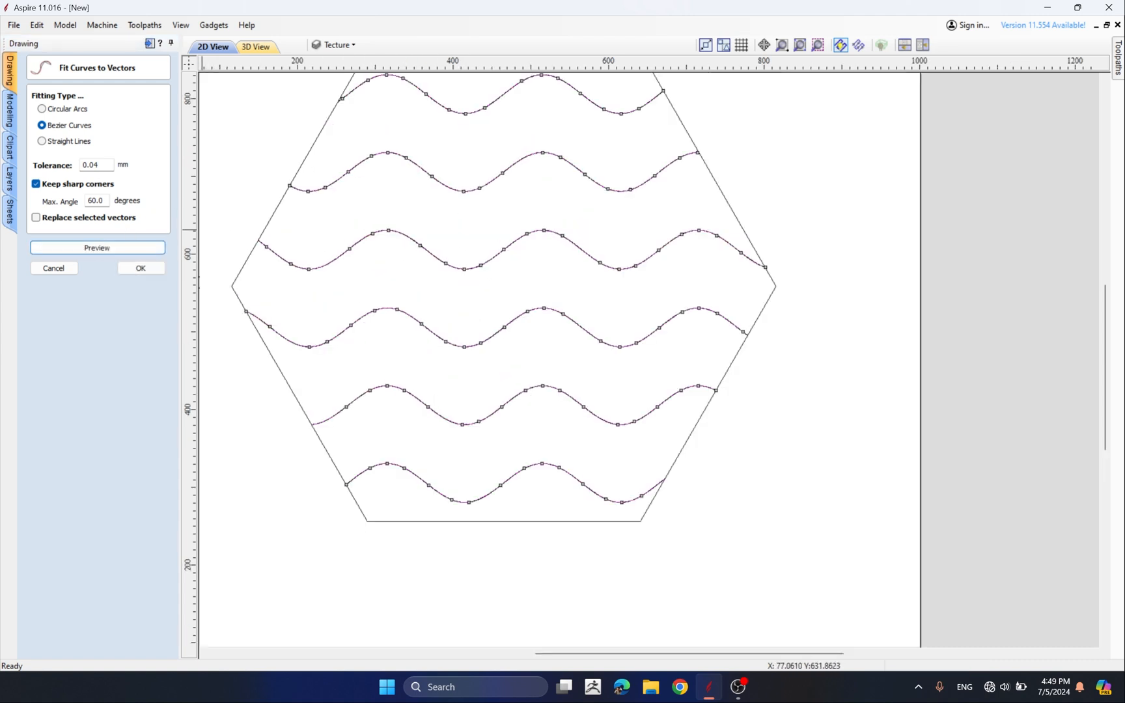
Set the curve fit tolerance to 0.5 mm, compare the fitted curves against the originals, and apply the fit
drag(103, 165, 57, 169)
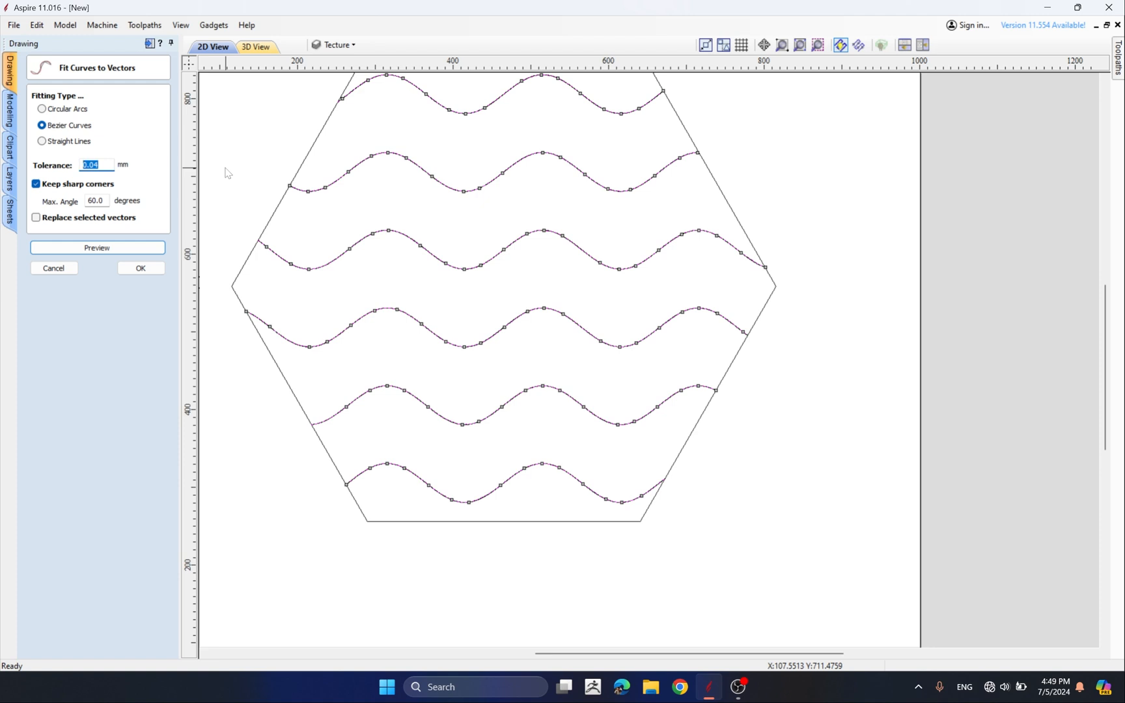
text(0.5)
key(Return)
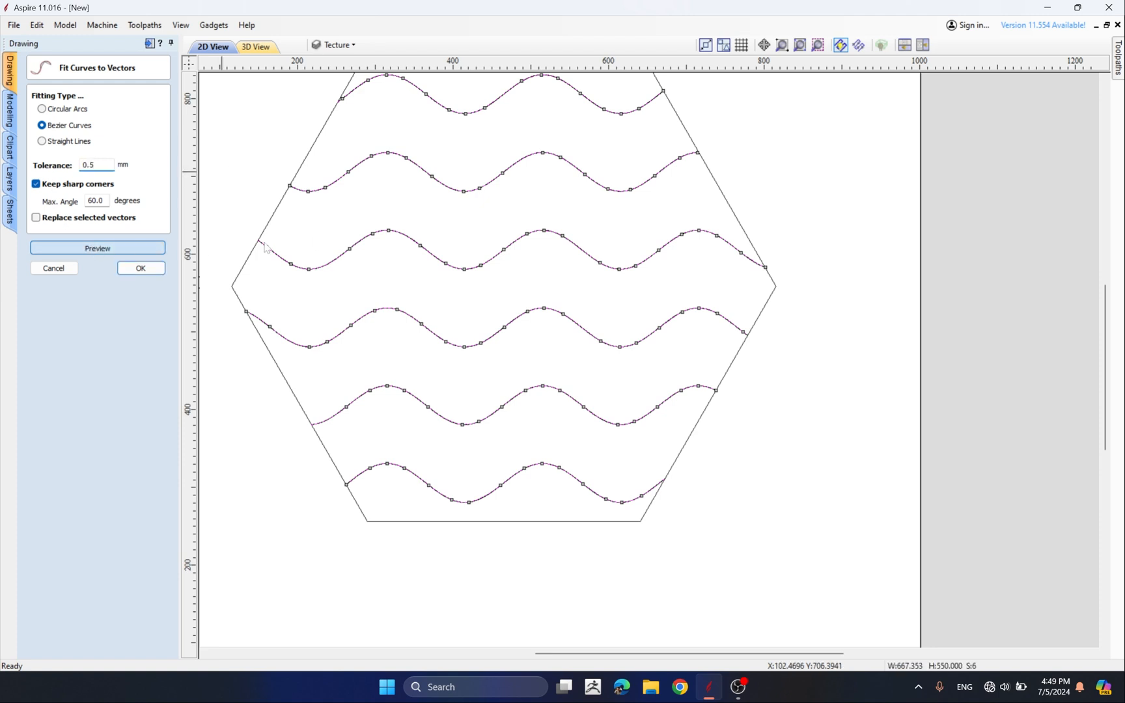
scroll(426, 231, up, 3)
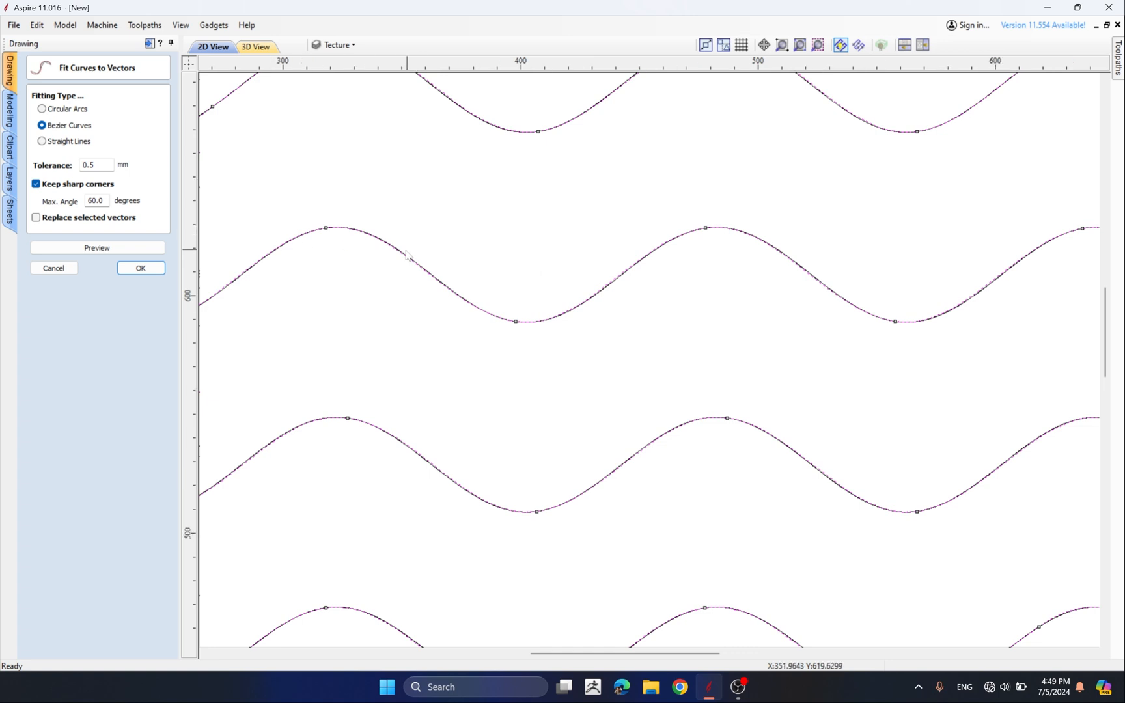
scroll(296, 228, up, 2)
scroll(416, 237, up, 2)
scroll(670, 306, down, 2)
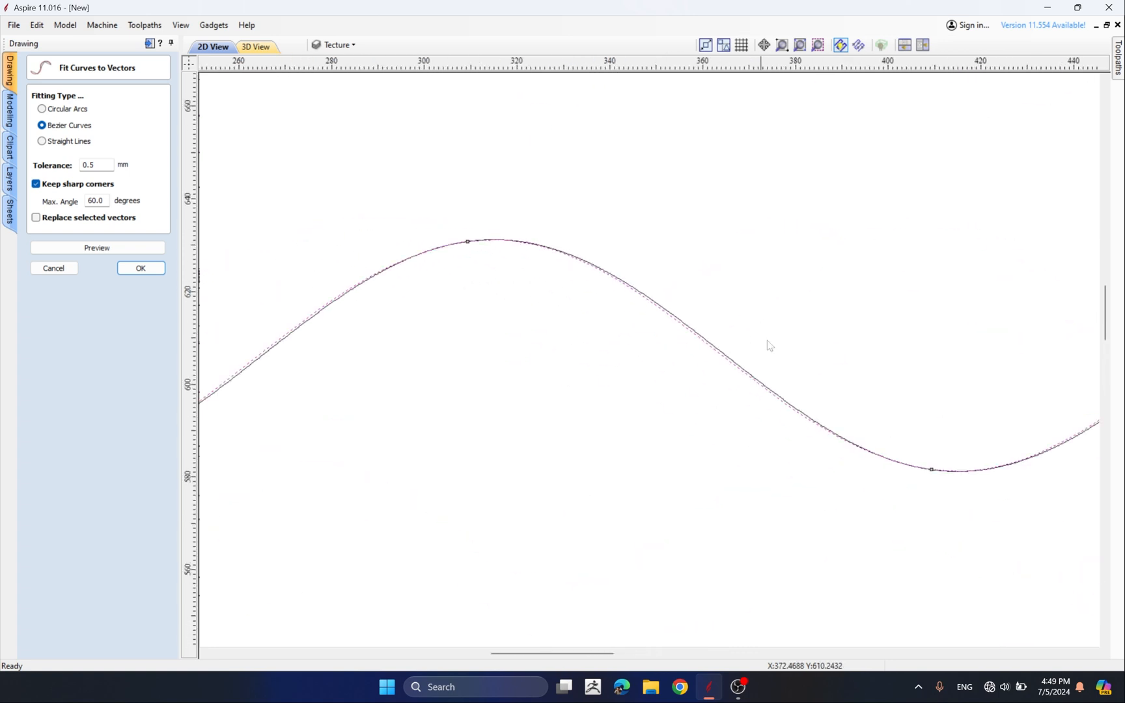
scroll(743, 391, up, 4)
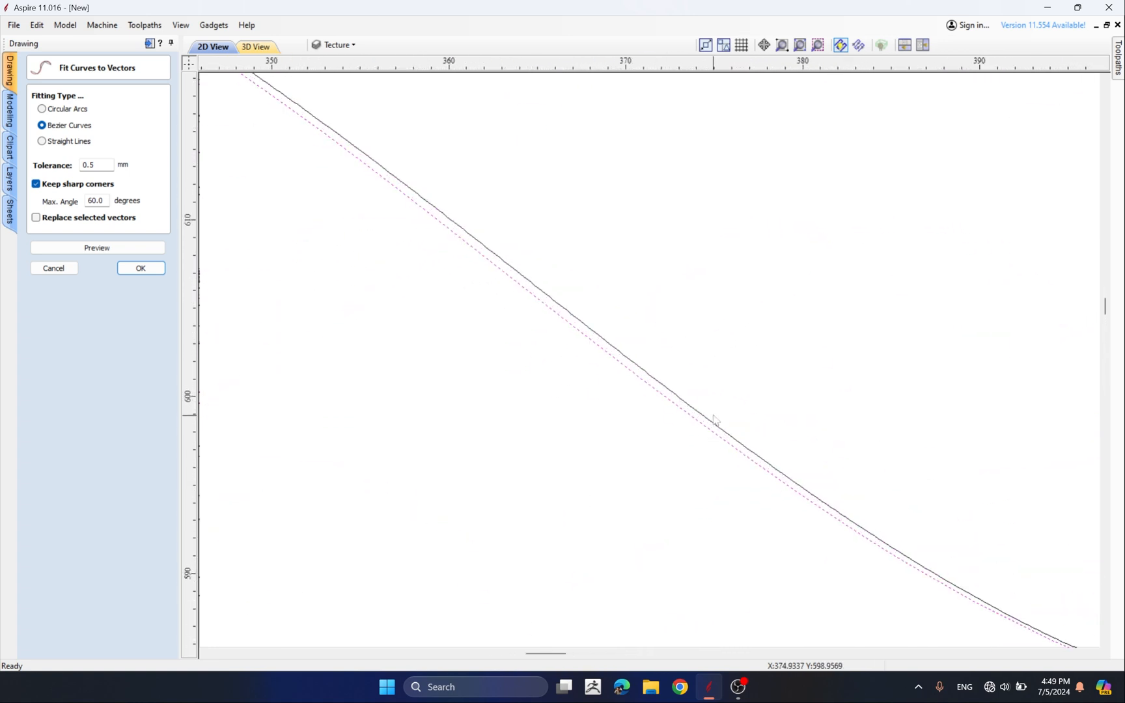
scroll(556, 328, down, 8)
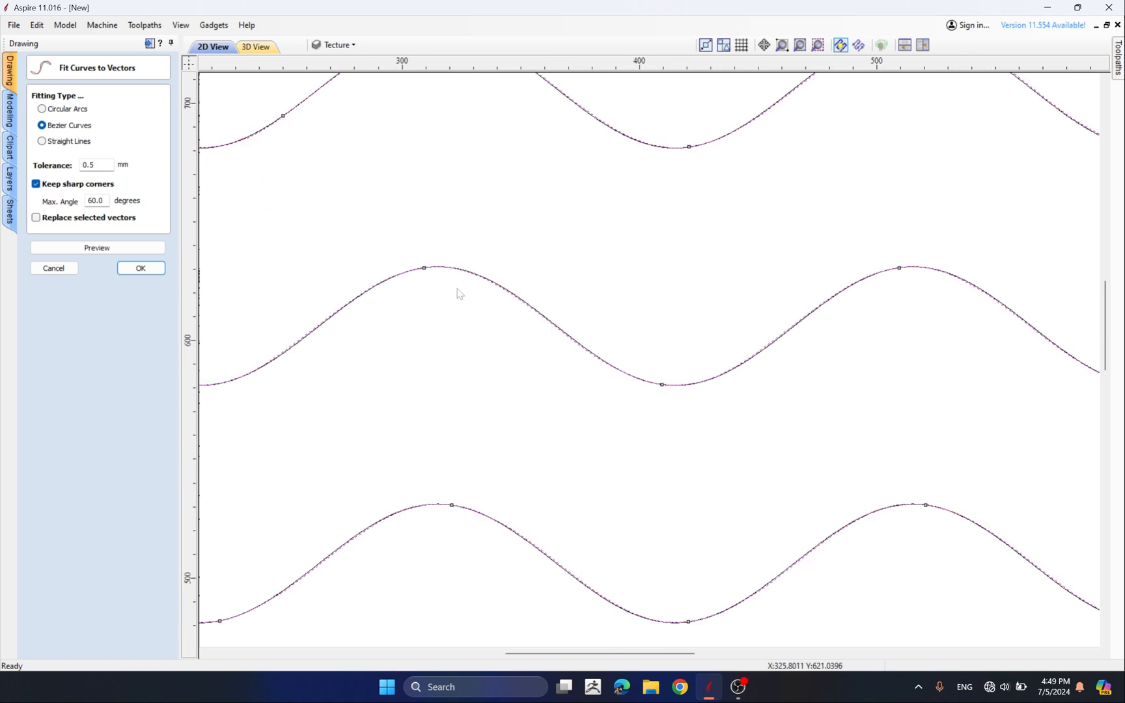
click(130, 268)
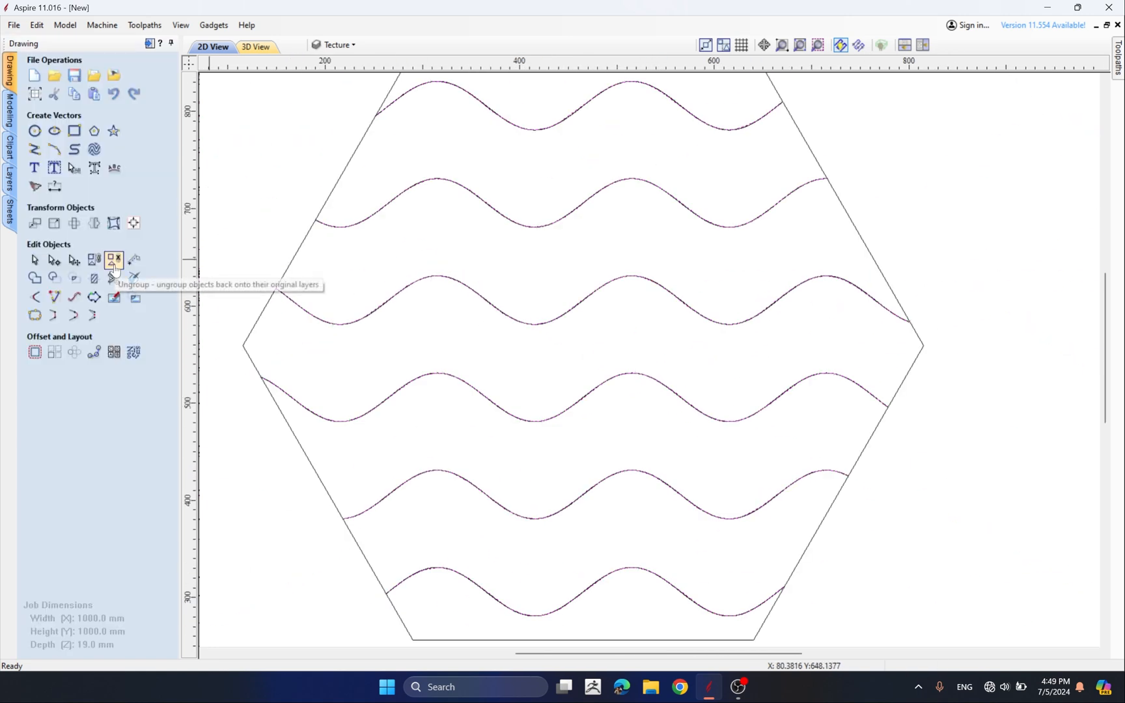
Move the new fitted waves out of the hexagon toward the lower left of the sheet
scroll(521, 241, down, 4)
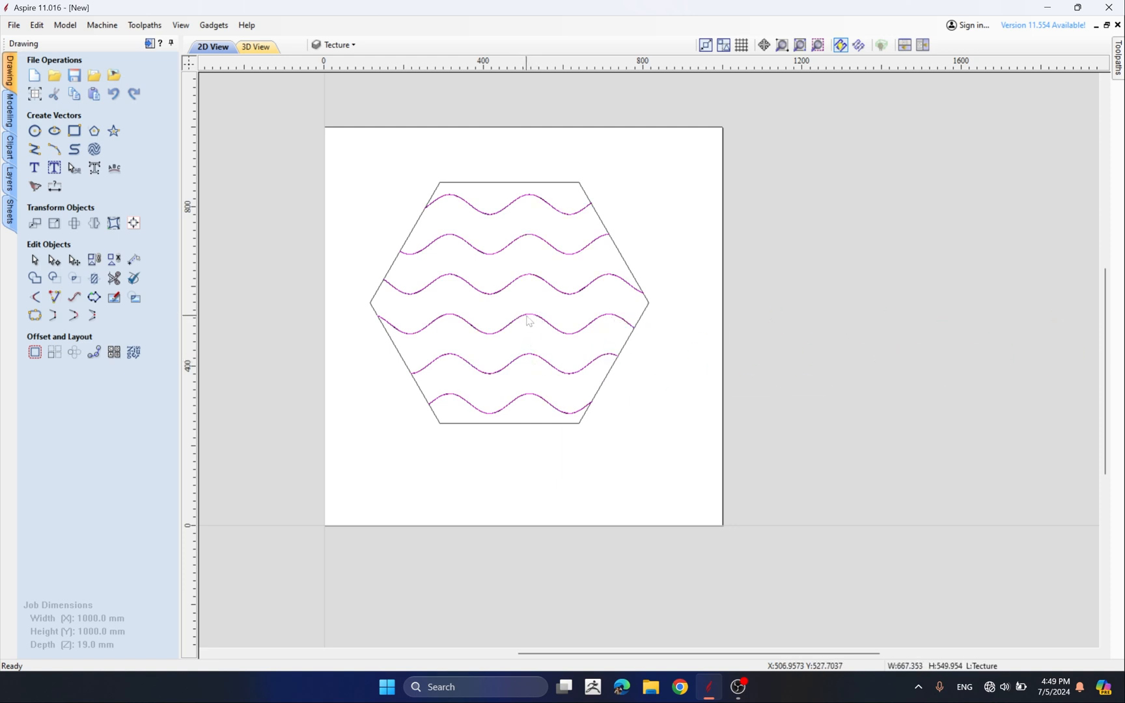
drag(526, 315, 628, 348)
click(519, 320)
click(519, 320)
drag(518, 319, 419, 423)
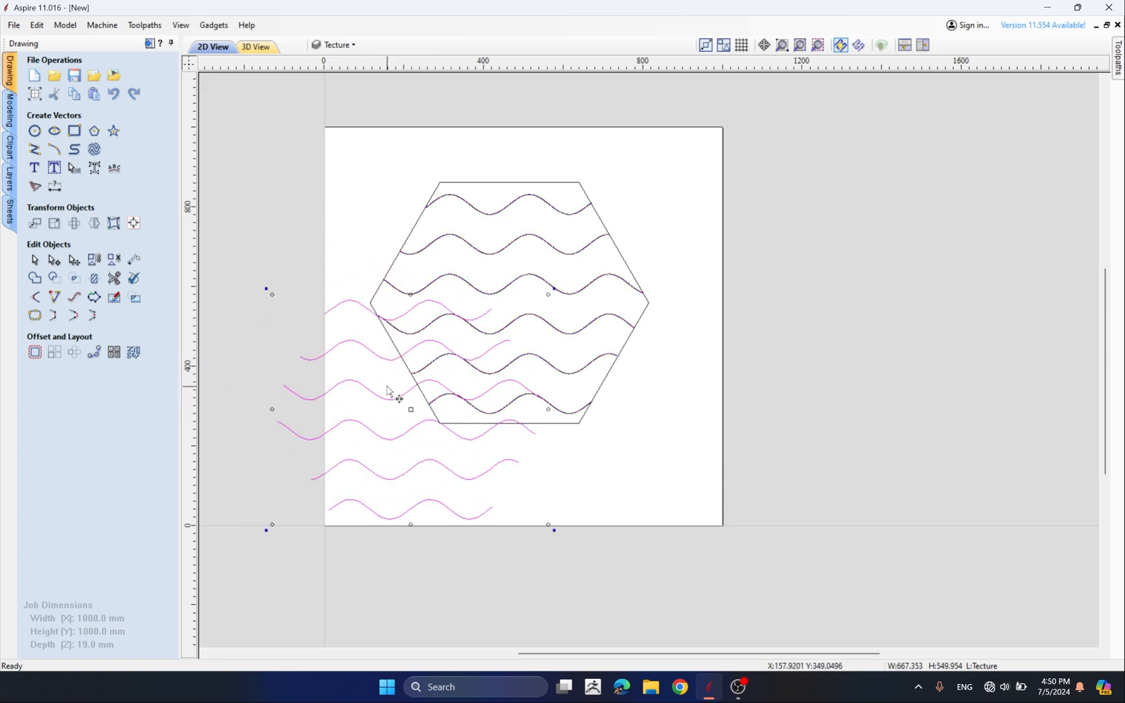
Select an original wave inside the hexagon and open it in node editing mode
click(455, 238)
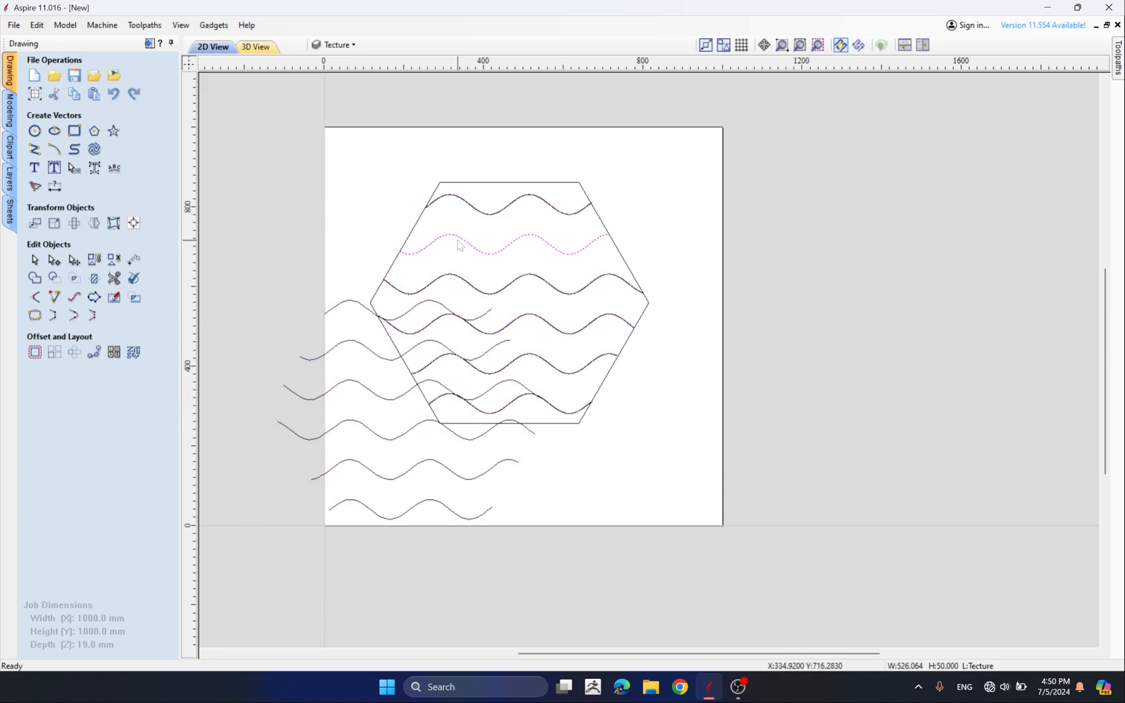
scroll(462, 241, up, 3)
scroll(482, 241, down, 3)
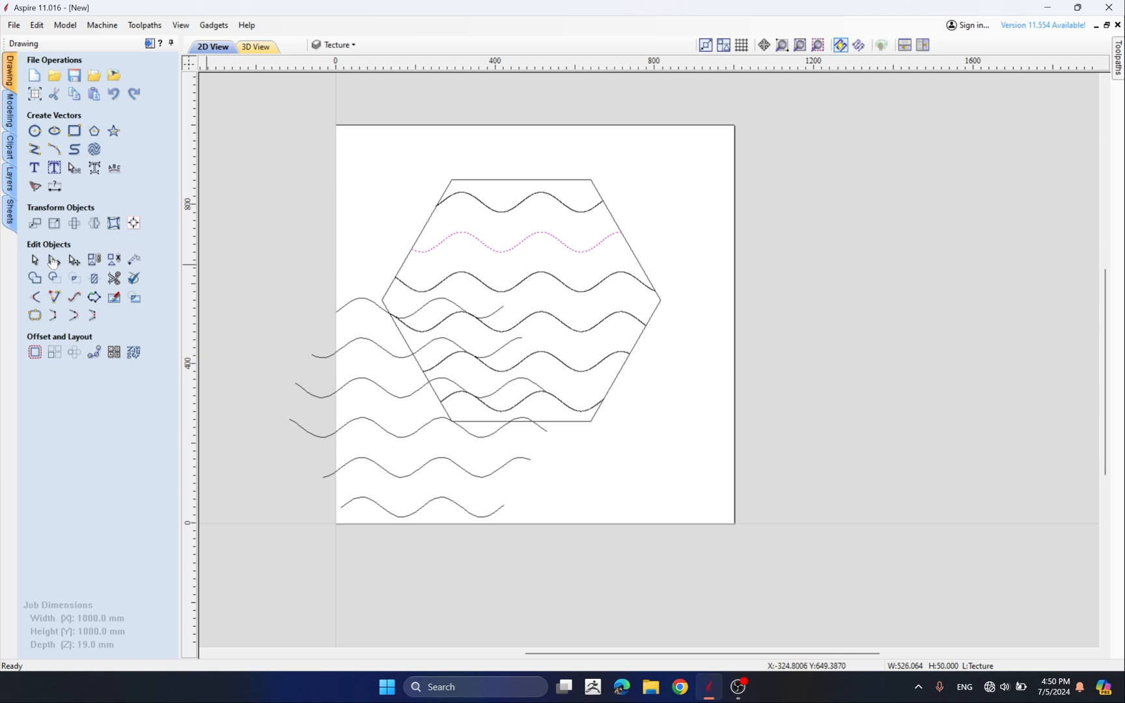
click(53, 260)
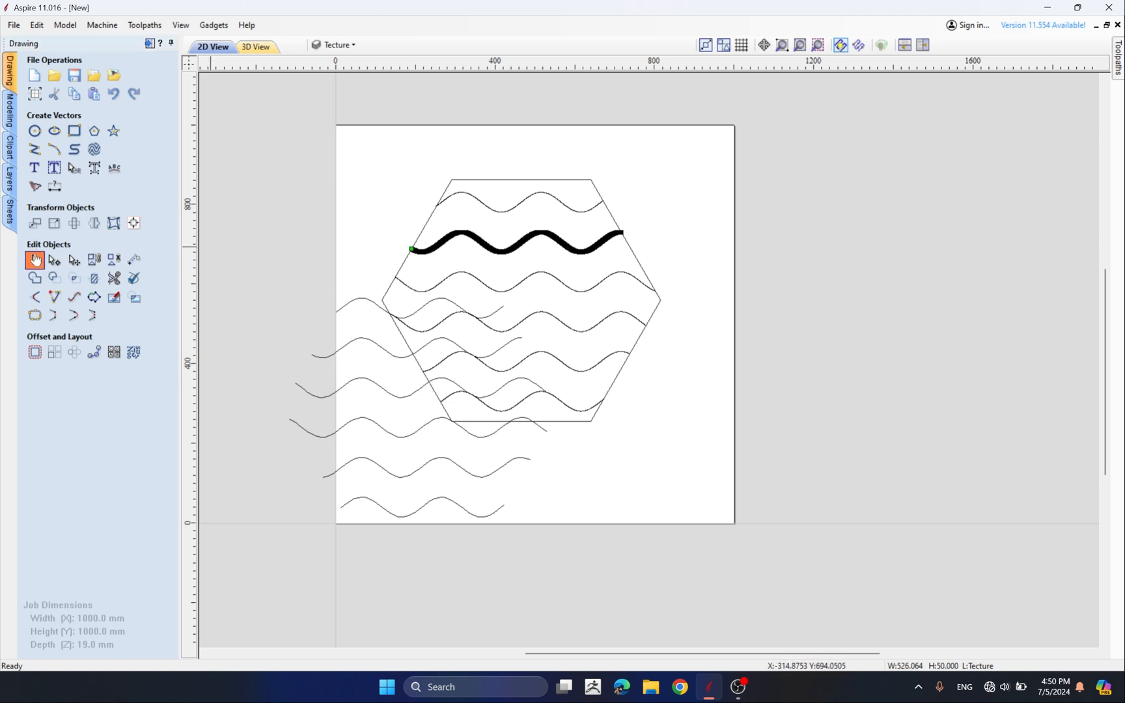
Select the moved fitted waves and try to node edit them, declining to ungroup them
click(35, 260)
click(431, 426)
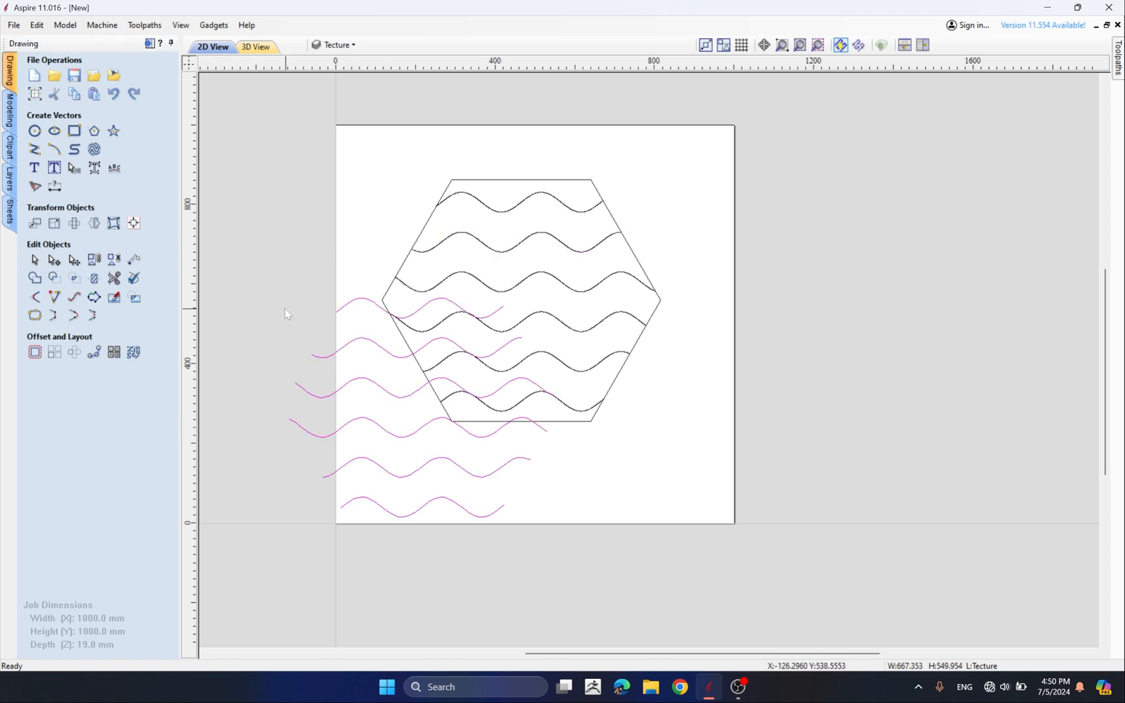
key(n)
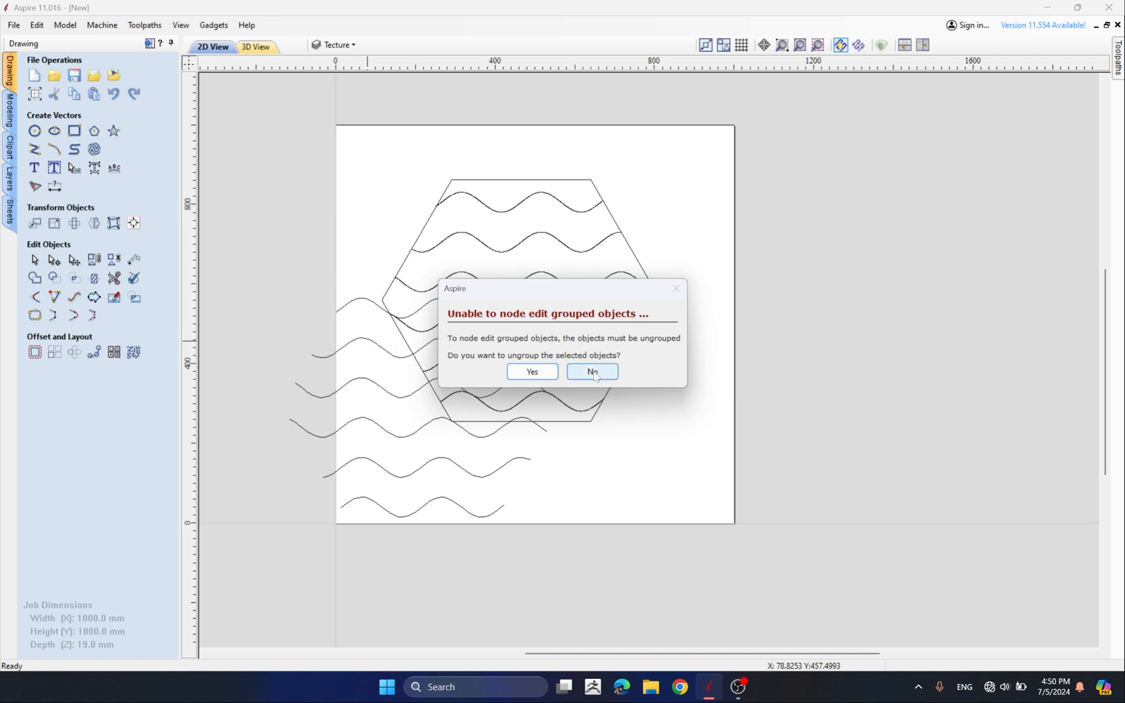
click(567, 376)
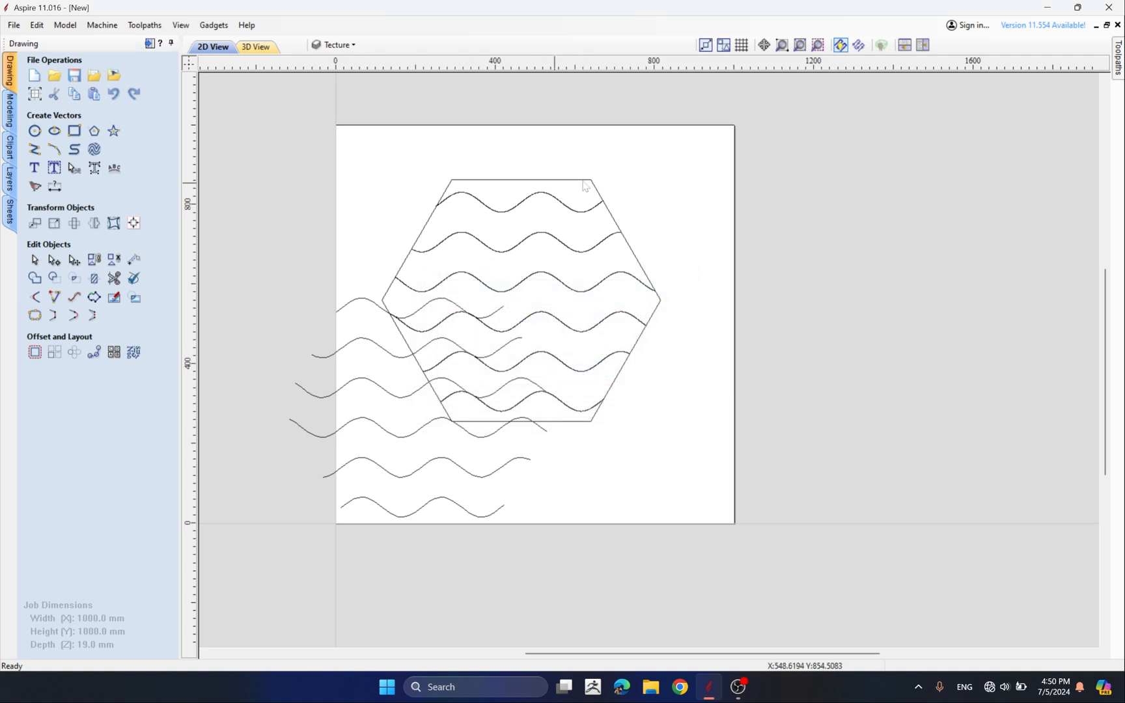
Select the hexagon with its original waves and move it up and to the right, off the sheet
drag(663, 167, 589, 241)
scroll(570, 252, down, 3)
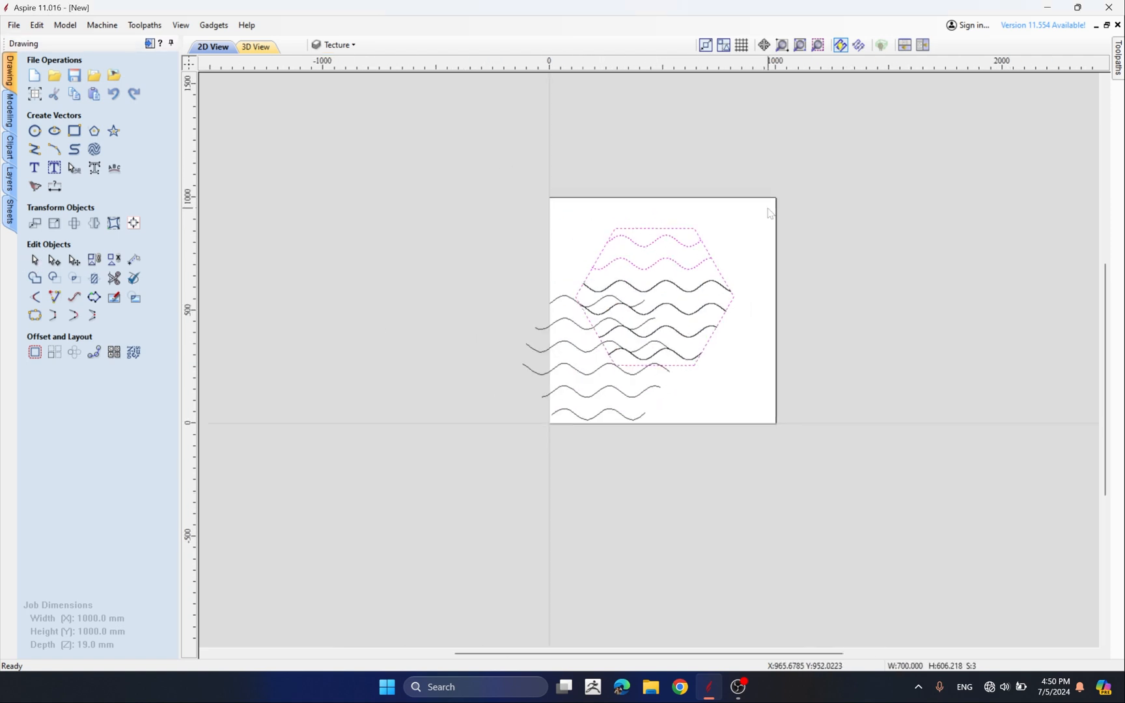
scroll(753, 222, up, 3)
drag(766, 172, 656, 466)
scroll(680, 339, down, 3)
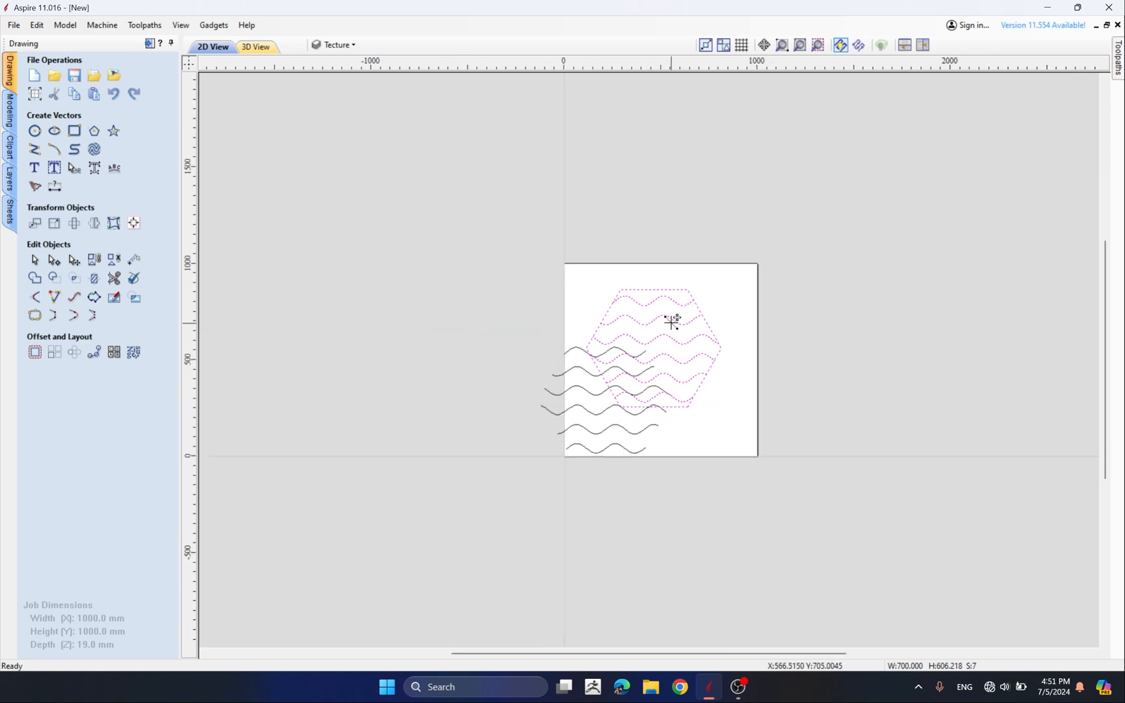
drag(680, 320, 785, 231)
scroll(475, 362, up, 3)
scroll(474, 362, down, 3)
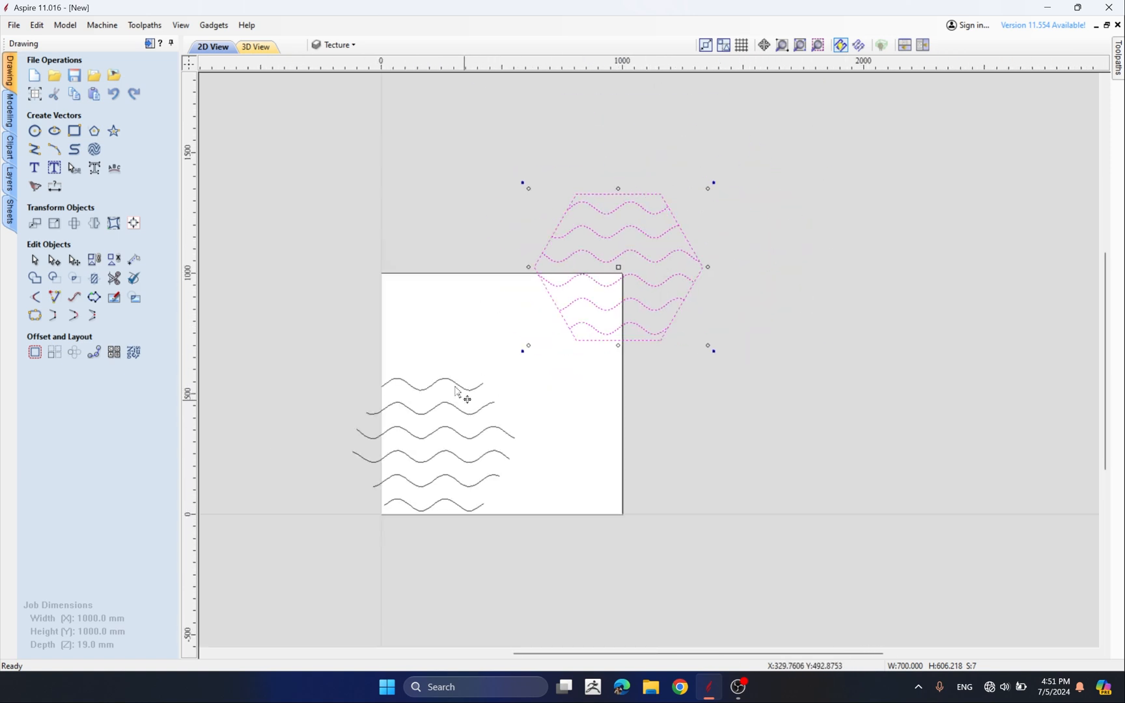
Select the fitted waves and inspect their nodes in node editing mode, then leave node editing
click(438, 335)
drag(434, 334, 356, 552)
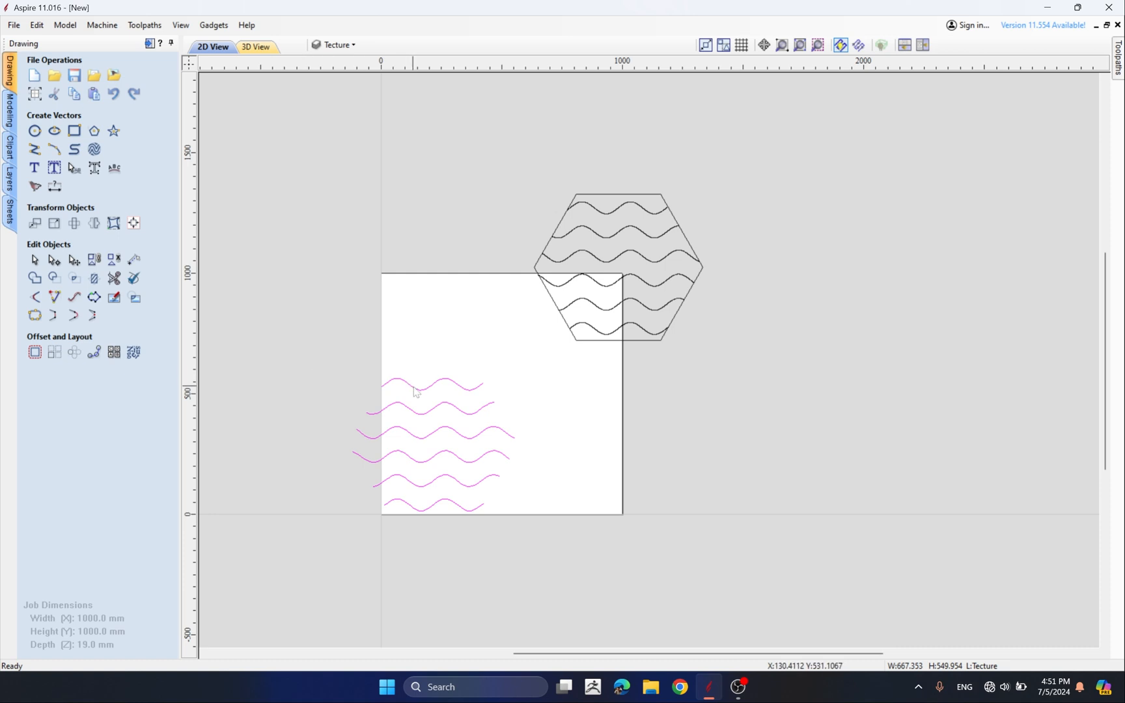
right_click(415, 389)
click(393, 351)
drag(392, 351, 354, 553)
click(57, 263)
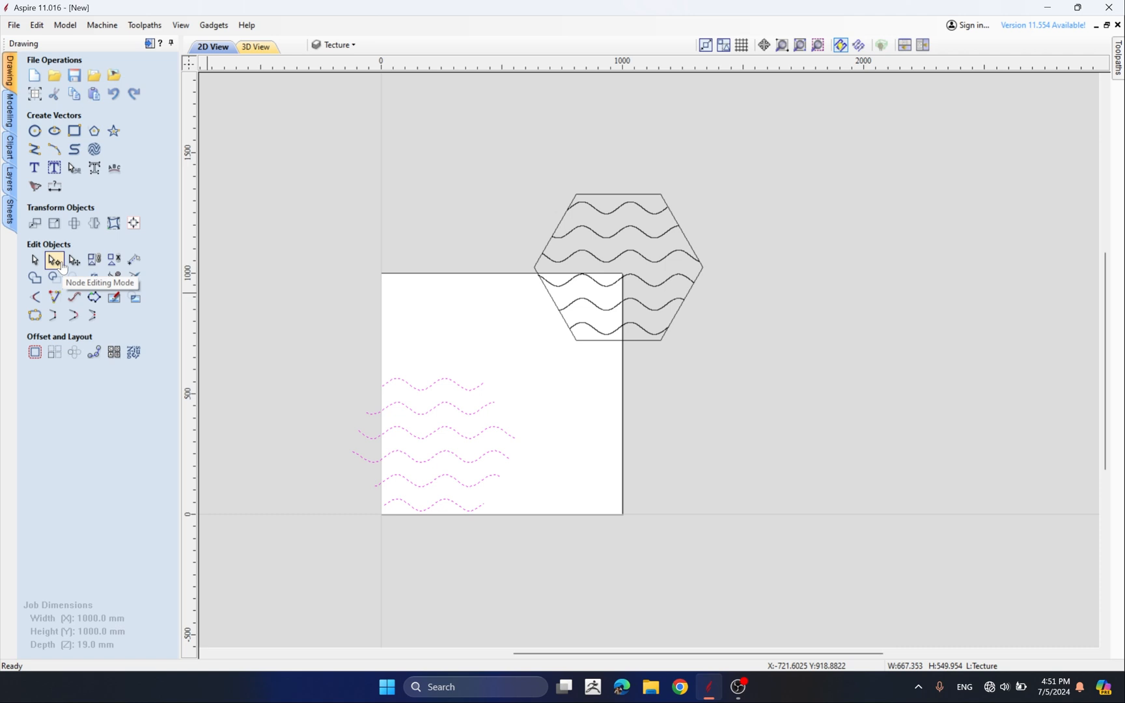
scroll(394, 462, up, 4)
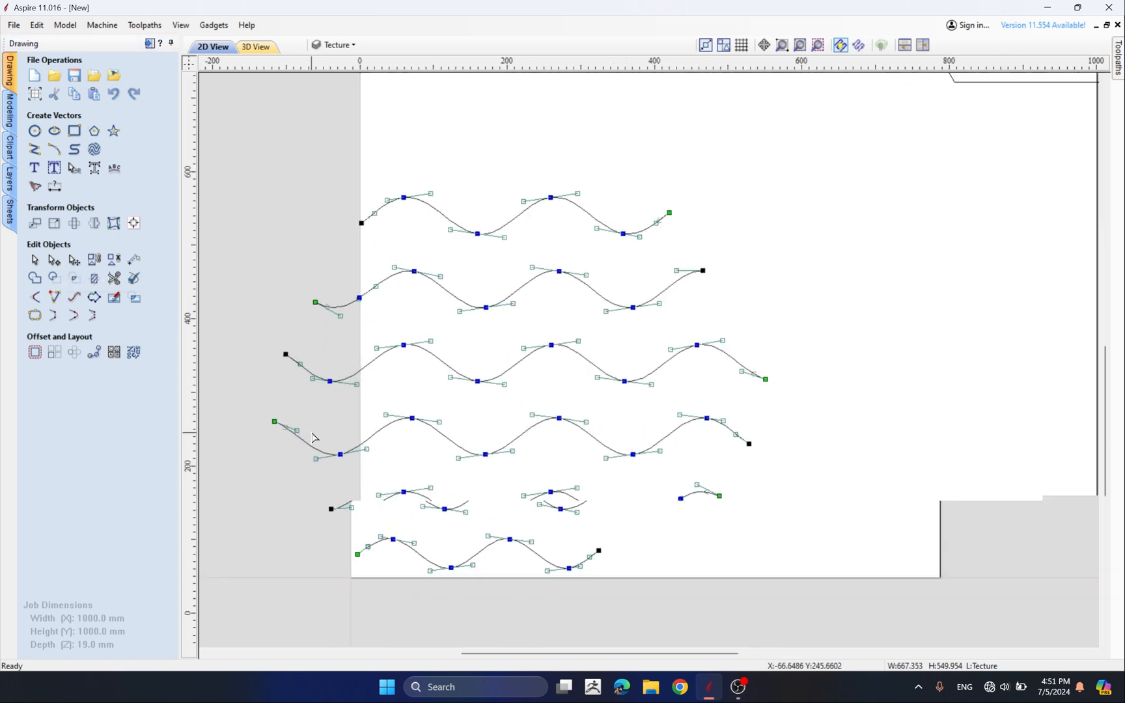
scroll(550, 355, up, 1)
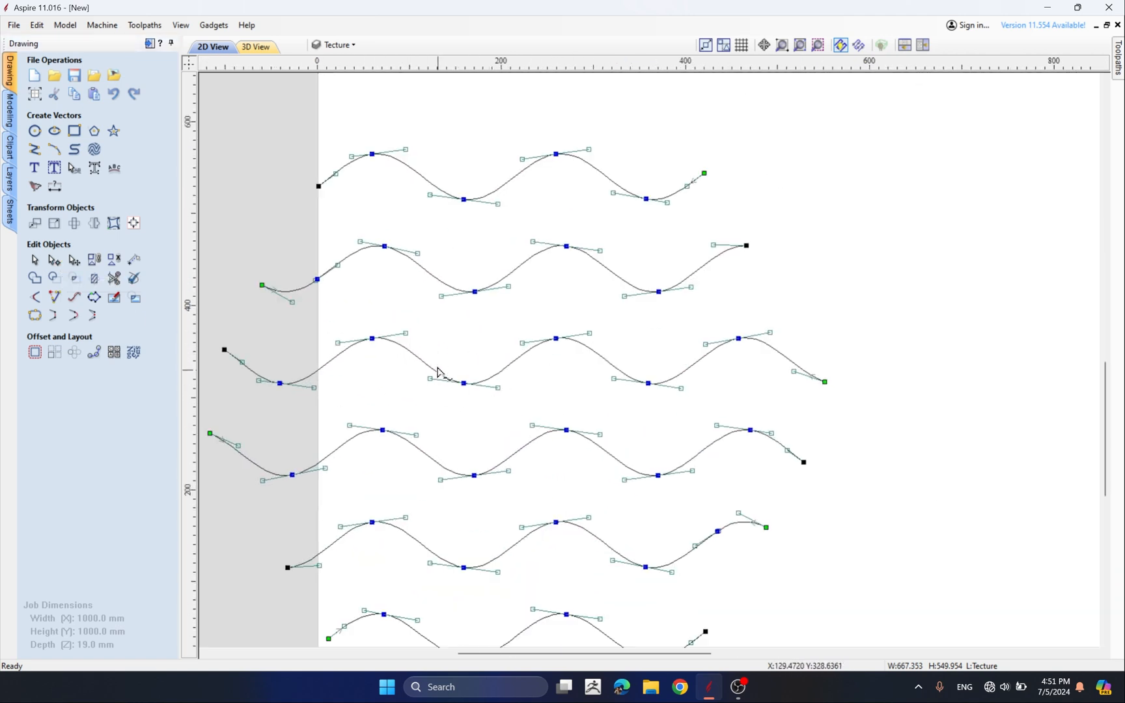
scroll(446, 376, down, 3)
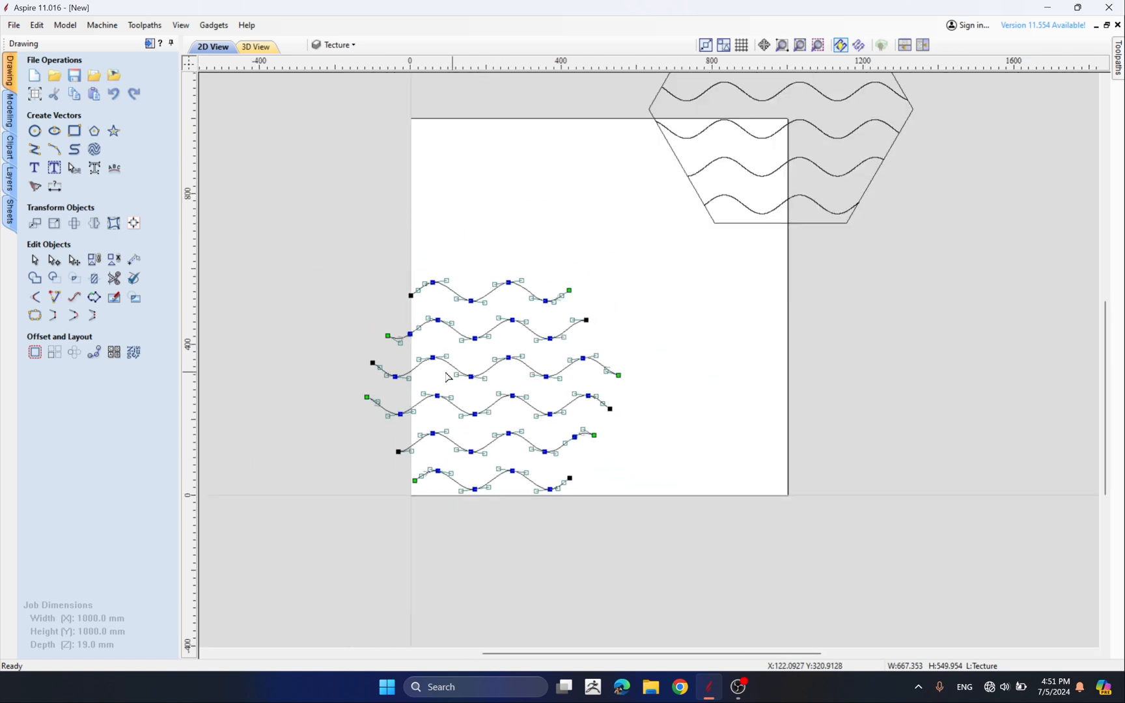
scroll(565, 358, down, 2)
scroll(603, 356, up, 1)
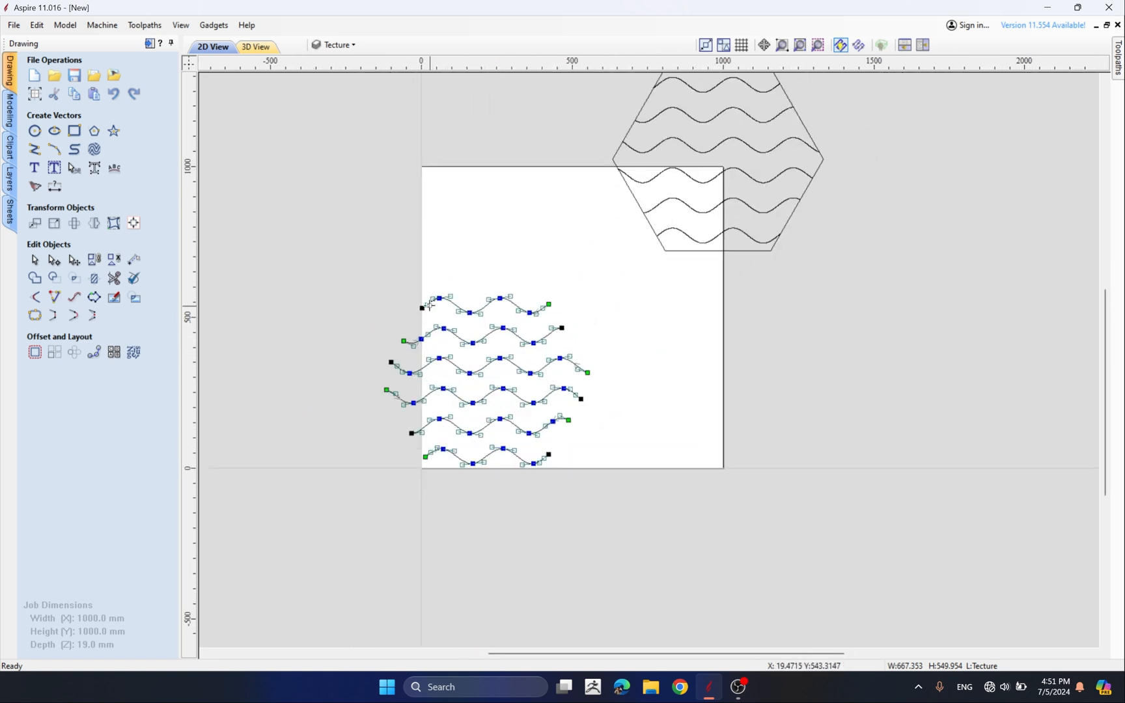
click(34, 259)
key(Escape)
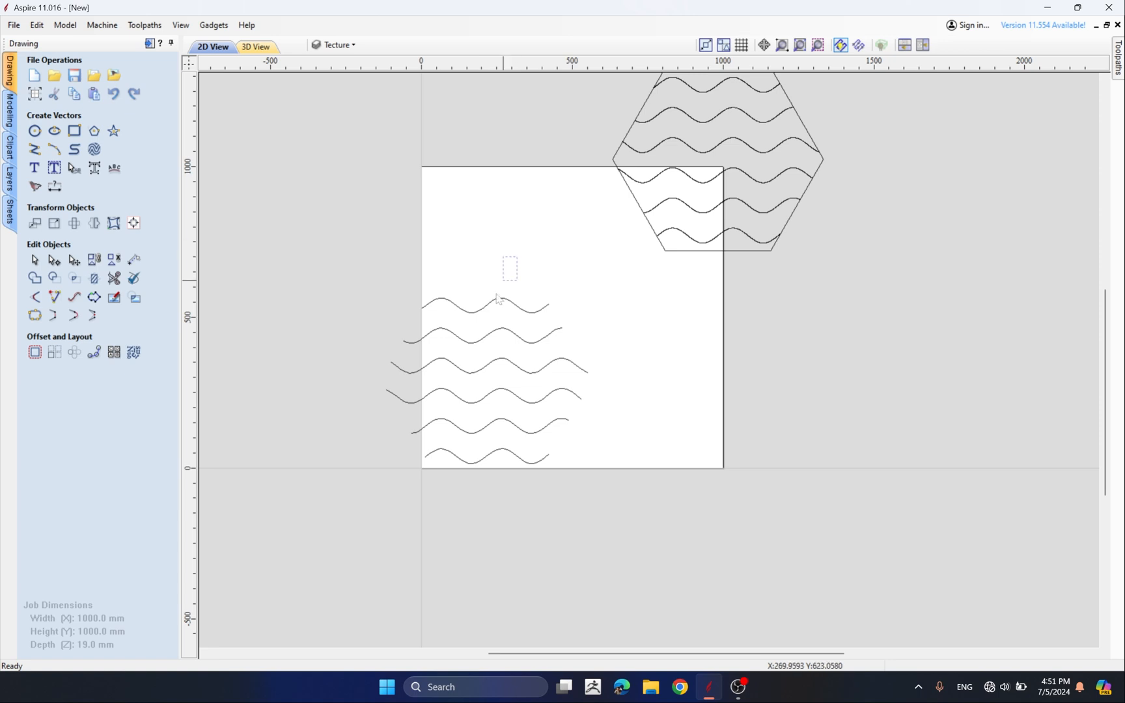
Open the alignment tools and try centring the fitted waves on the hexagon, undoing the alignment
click(678, 253)
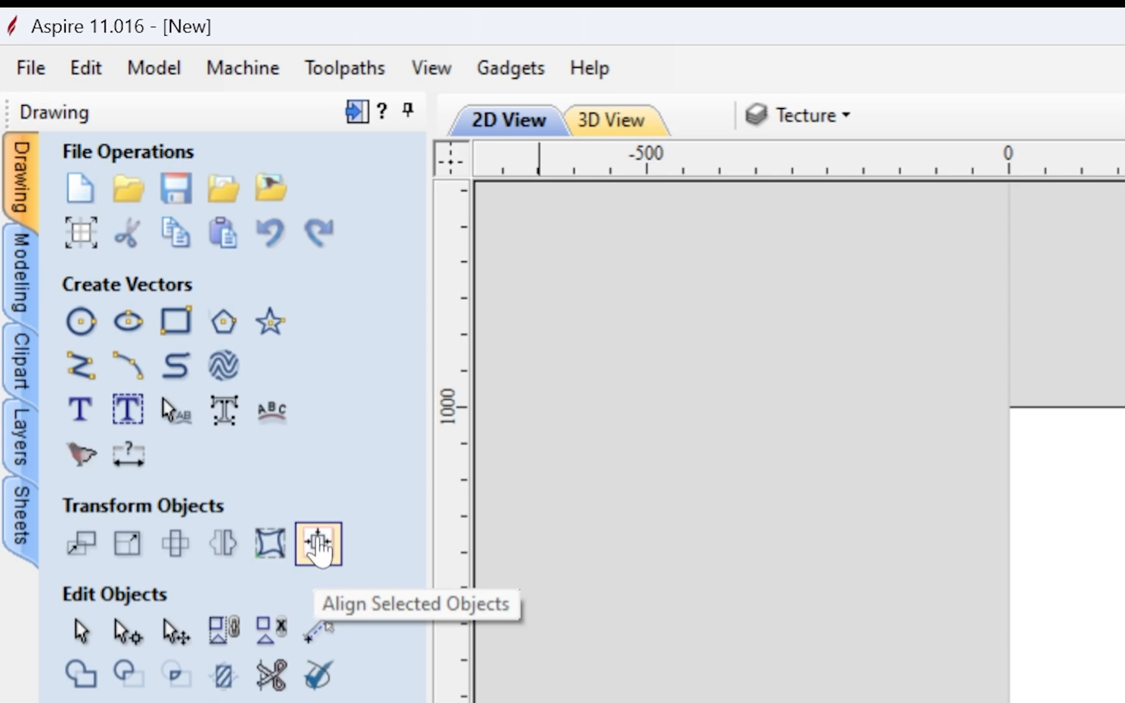
click(319, 545)
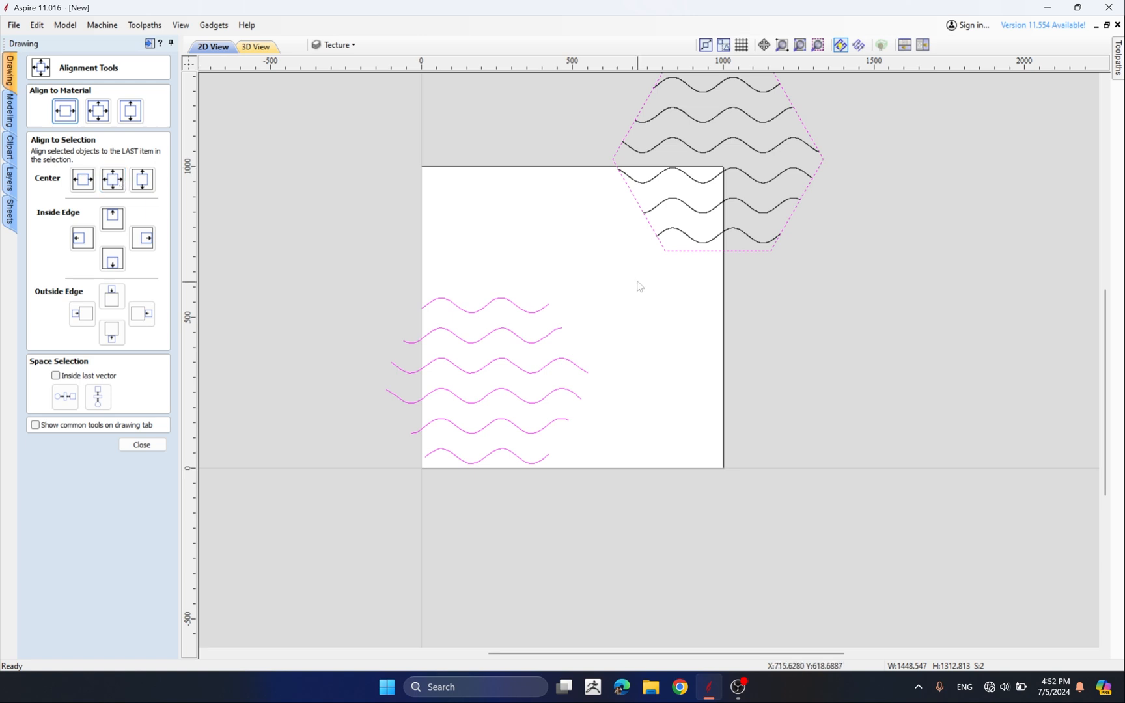
click(114, 181)
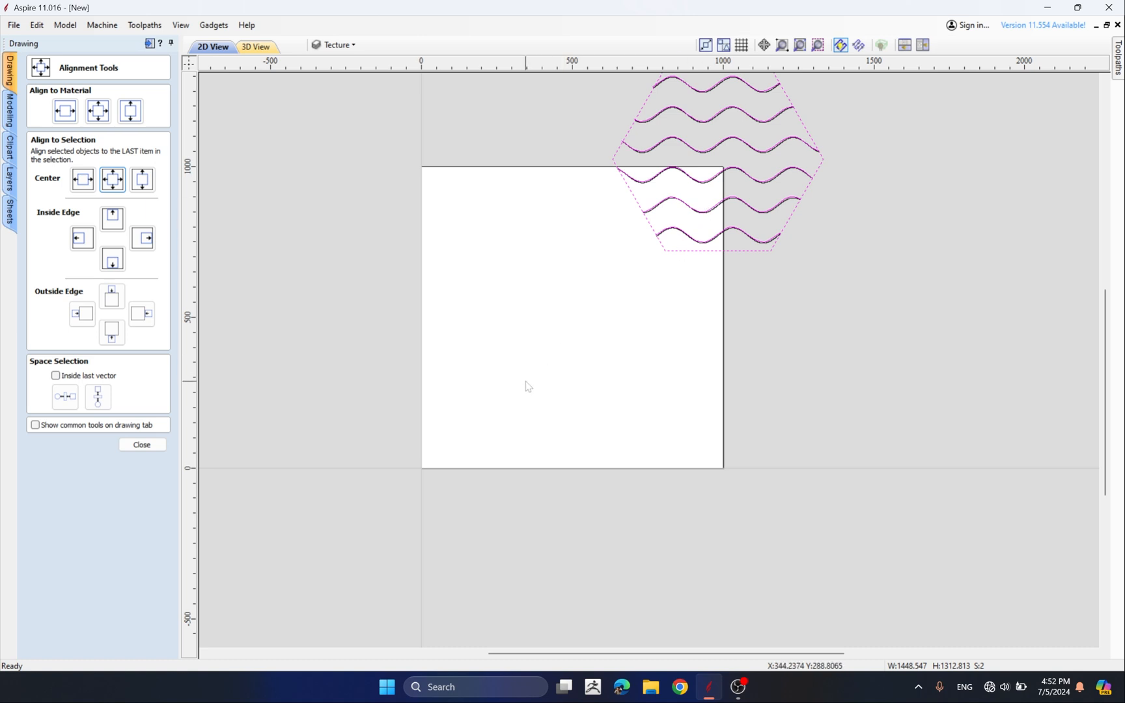
key(ctrl+z)
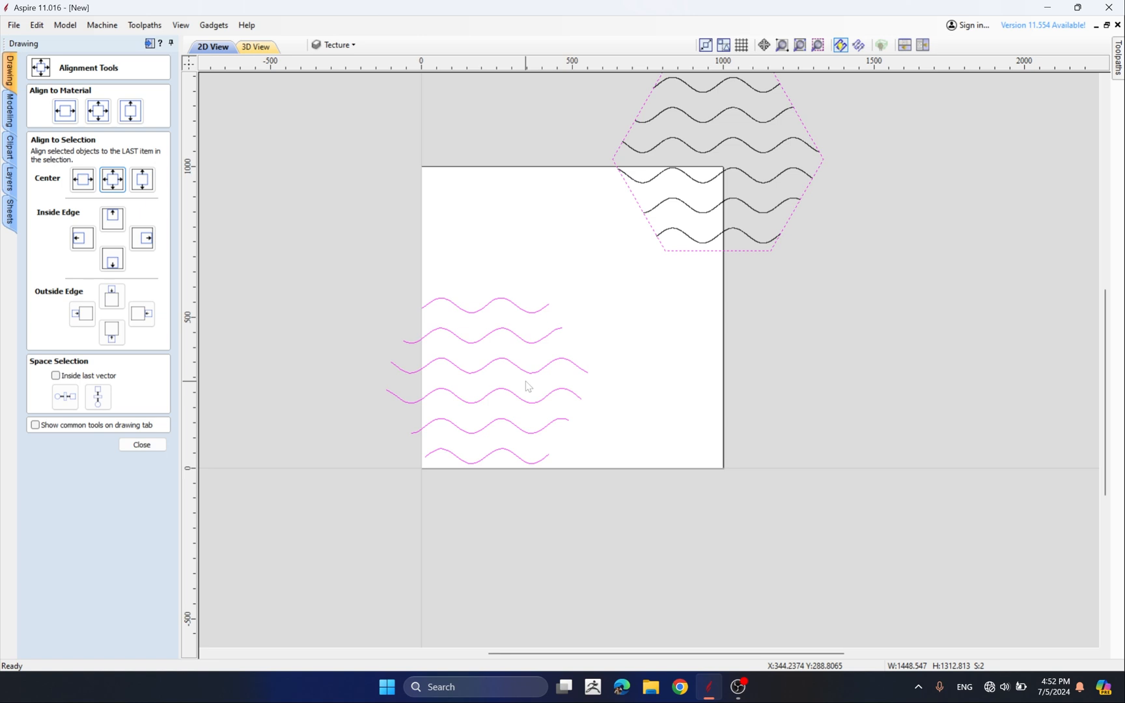
Select the hexagon and then the fitted waves, and centre the hexagon on the fitted waves
click(689, 330)
click(670, 253)
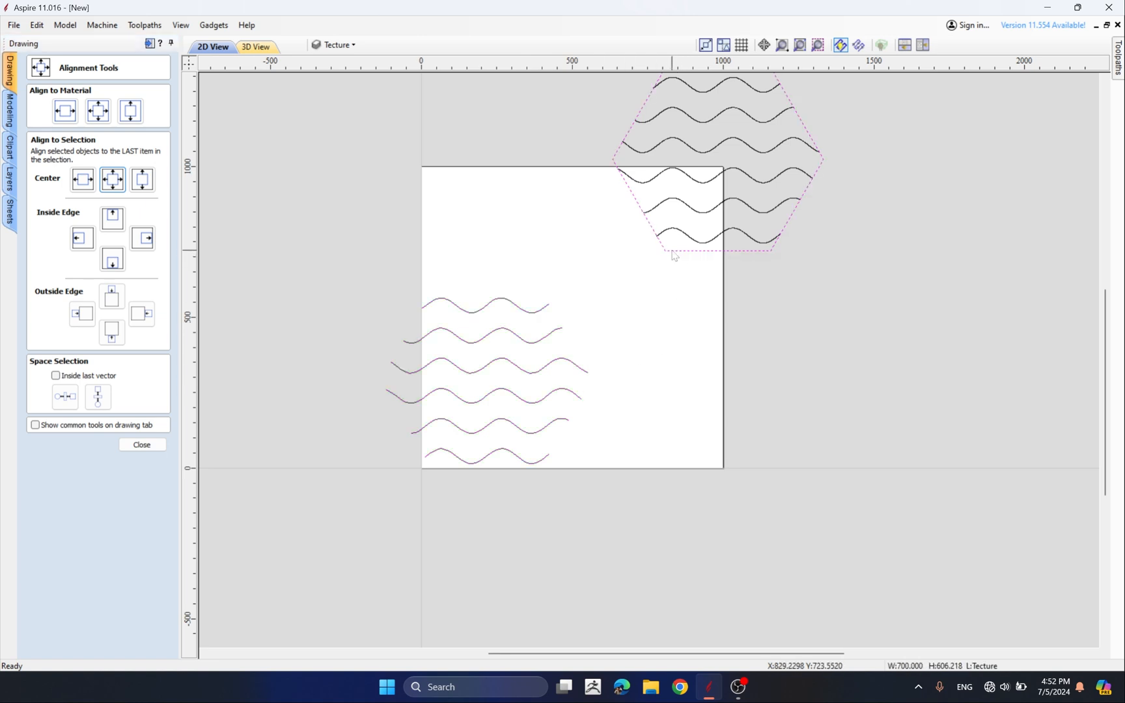
shift+click(487, 370)
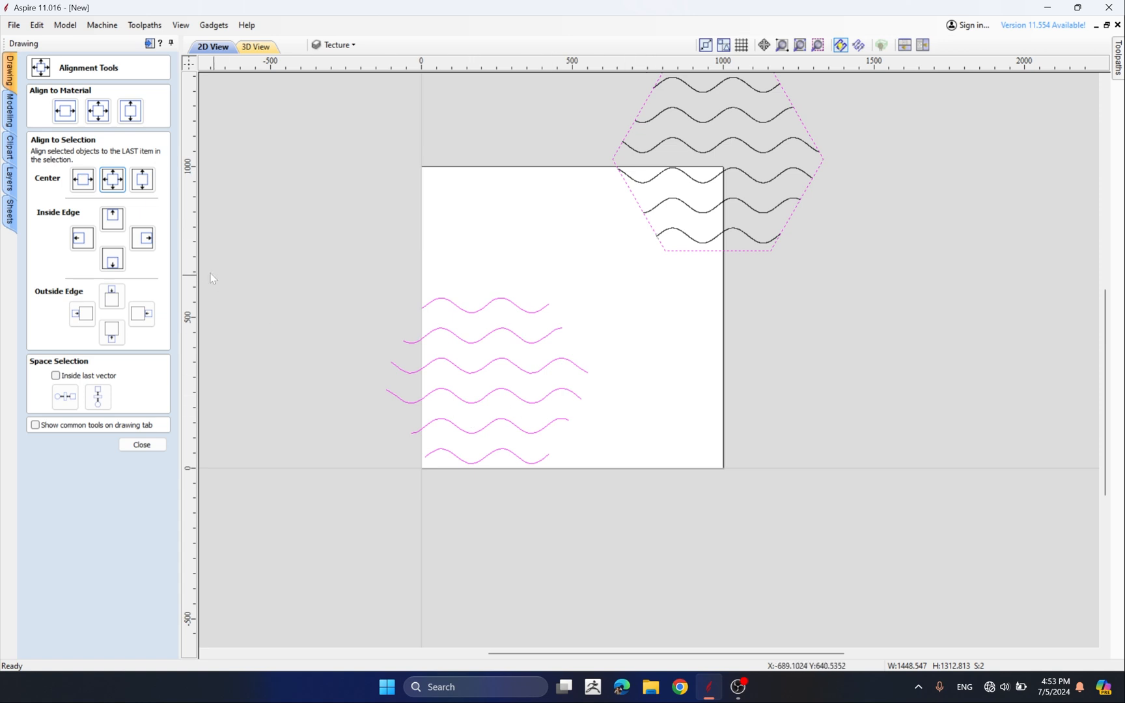
click(113, 181)
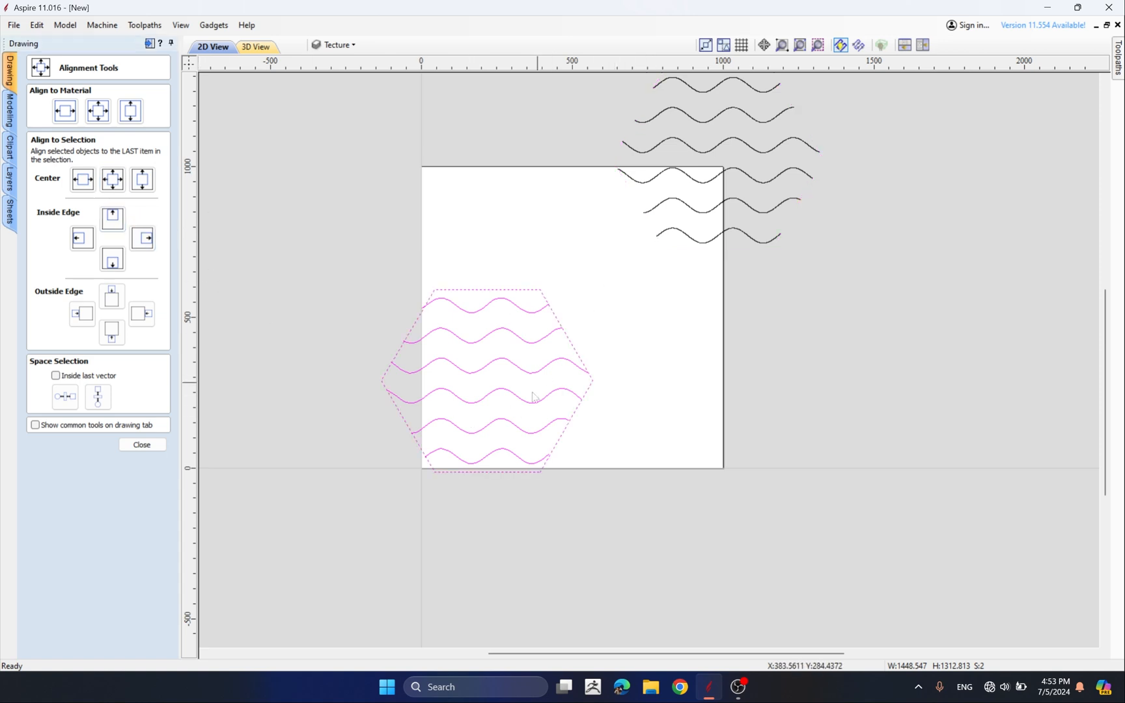
Select and delete the original waves left outside the sheet
scroll(445, 374, down, 2)
click(453, 311)
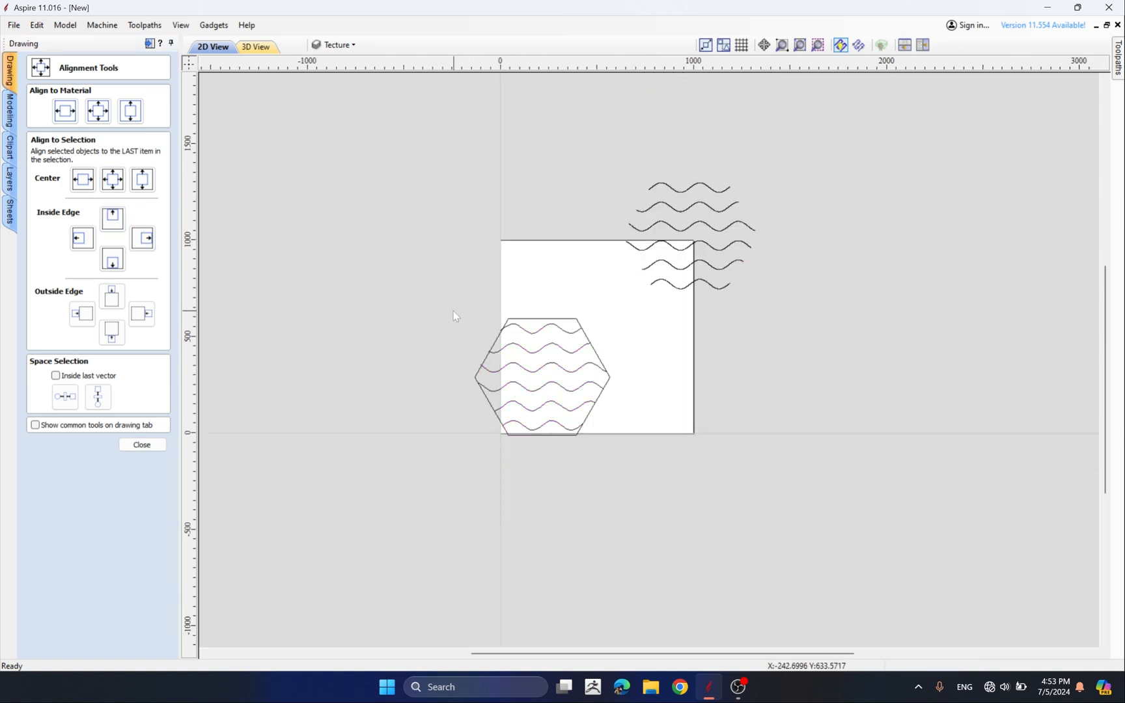
click(656, 185)
drag(731, 154, 689, 293)
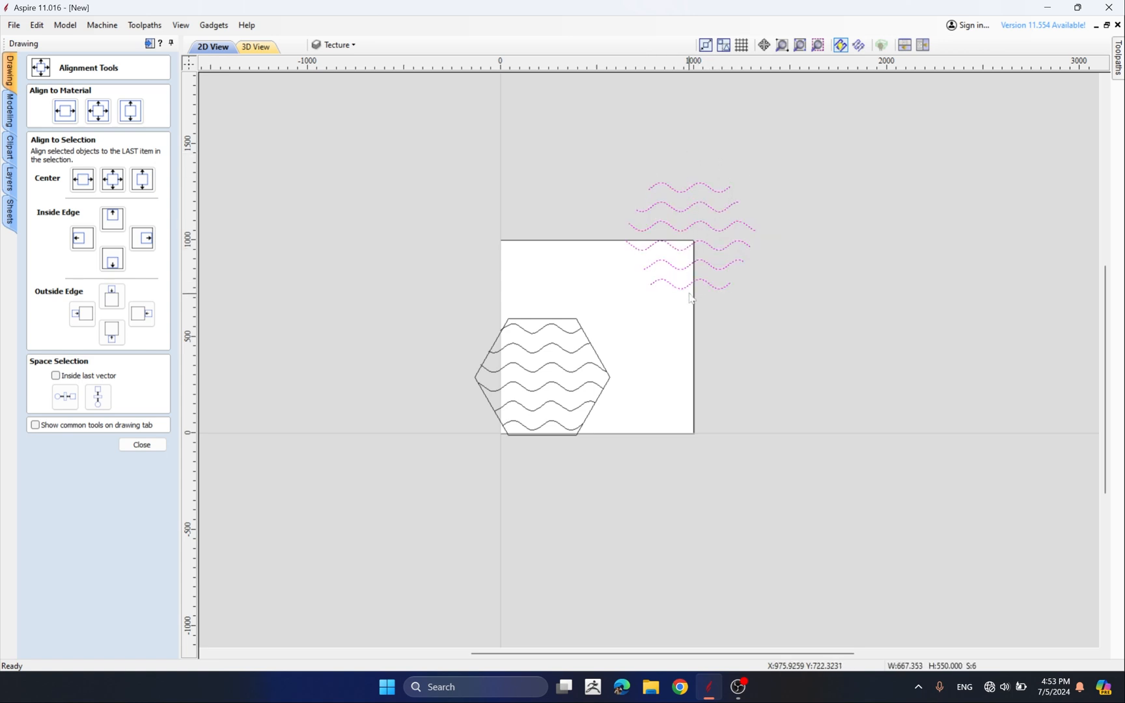
key(Delete)
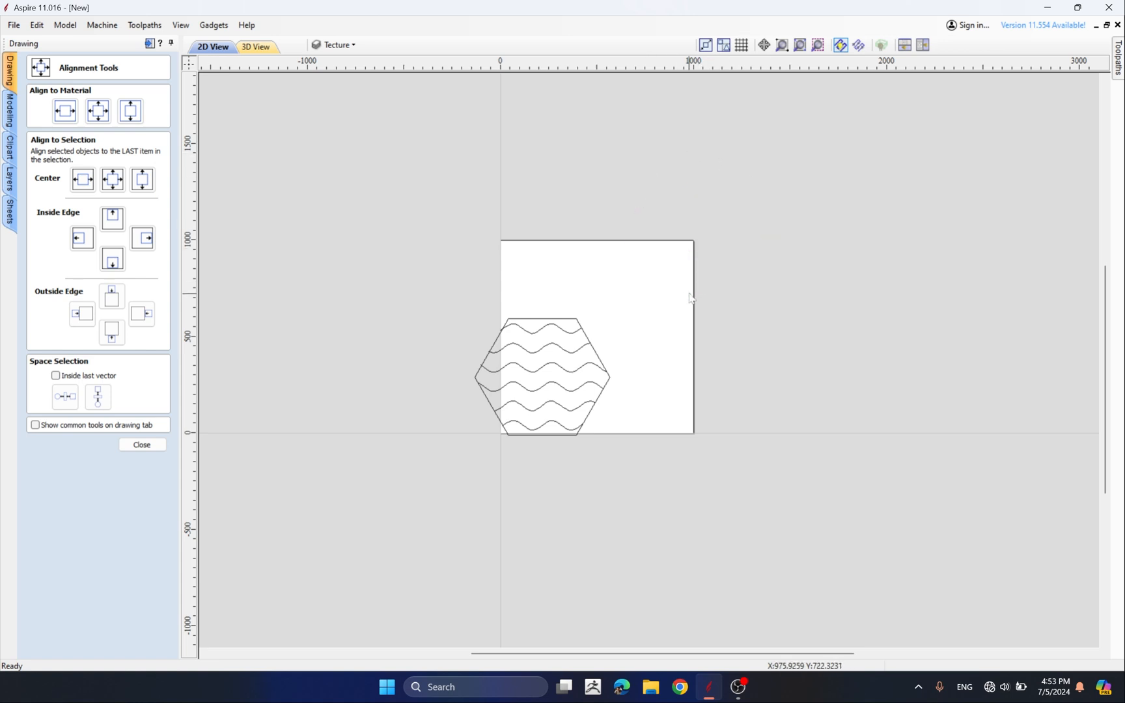
Select the hexagon with its fitted waves and centre them on the material
drag(398, 251, 710, 504)
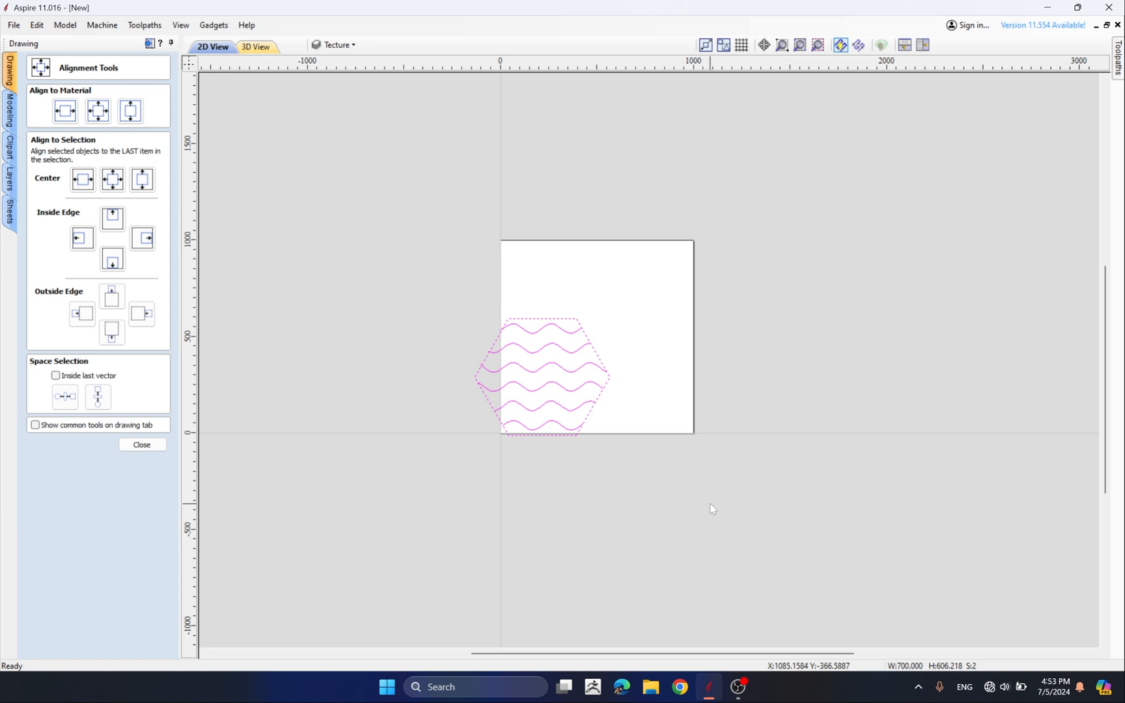
key(F9)
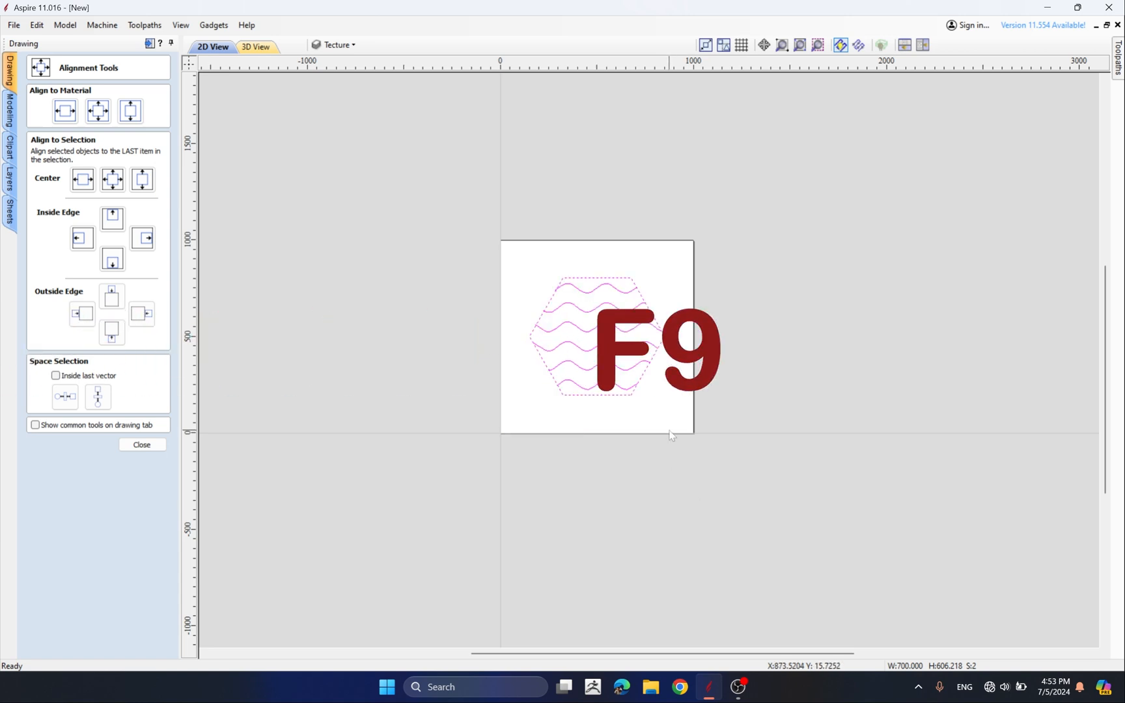
scroll(651, 384, up, 2)
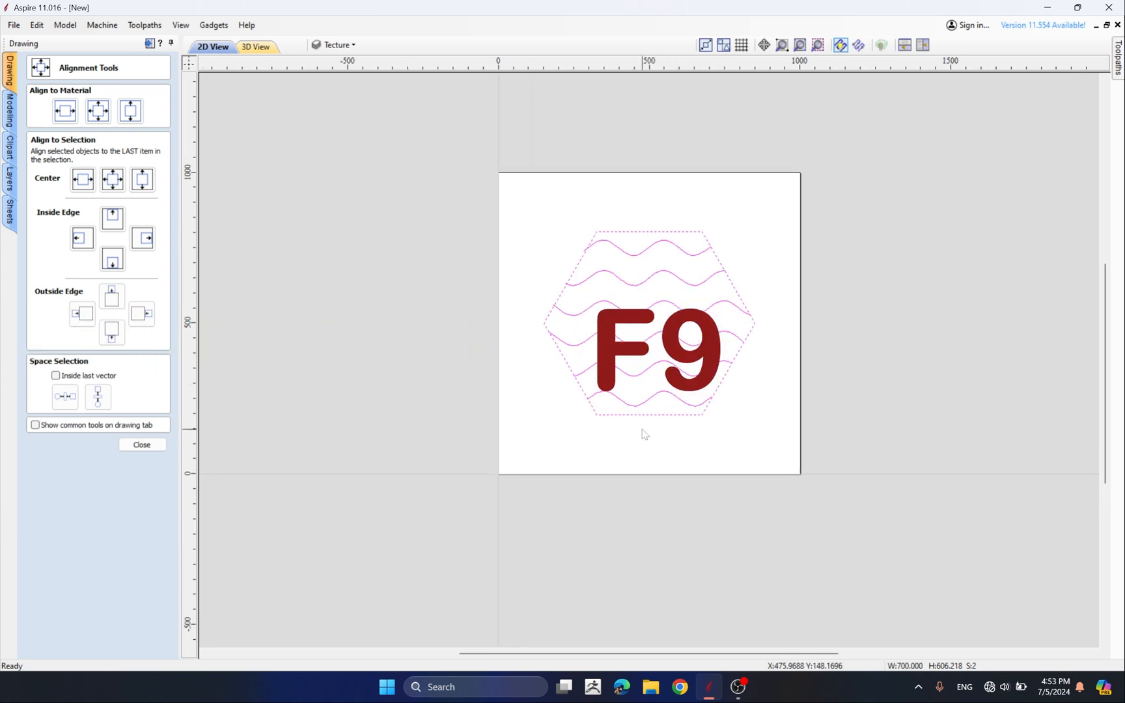
click(604, 423)
scroll(738, 294, up, 3)
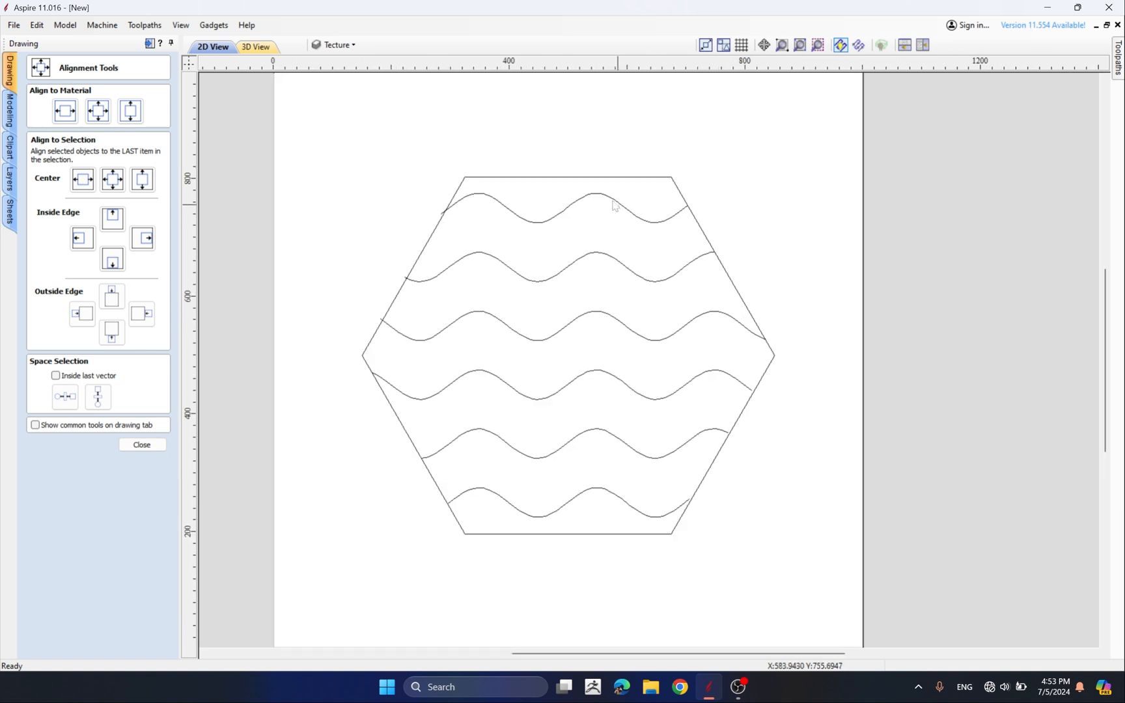
scroll(590, 243, down, 4)
key(ctrl+a)
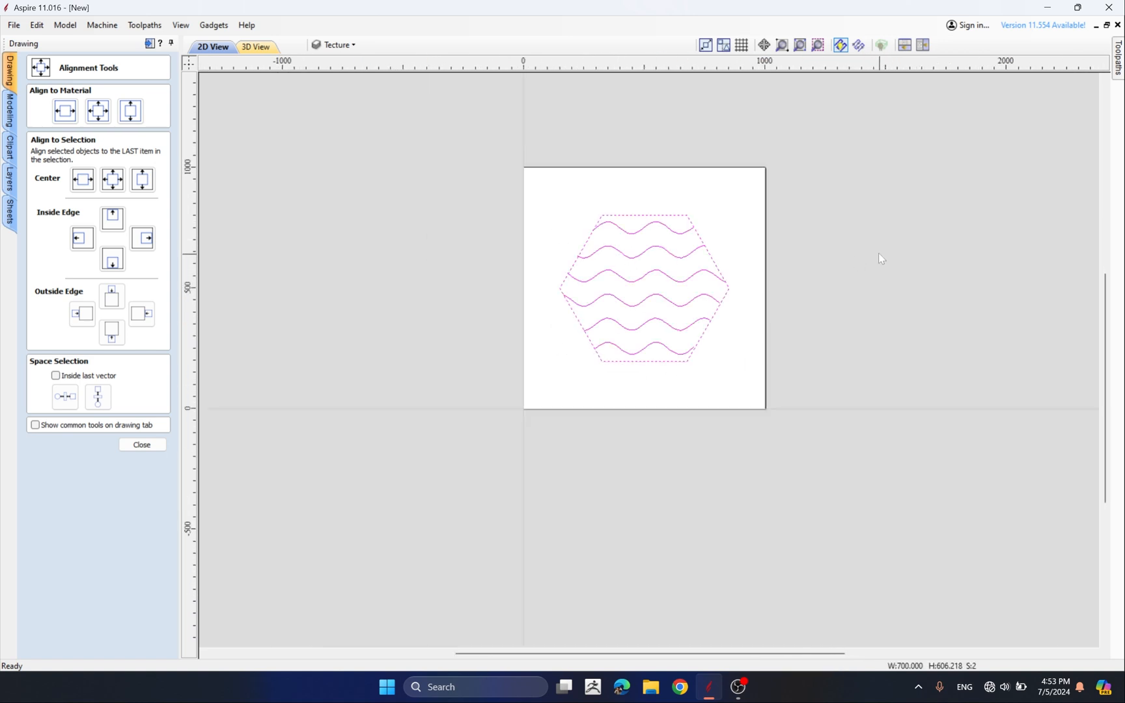
click(876, 254)
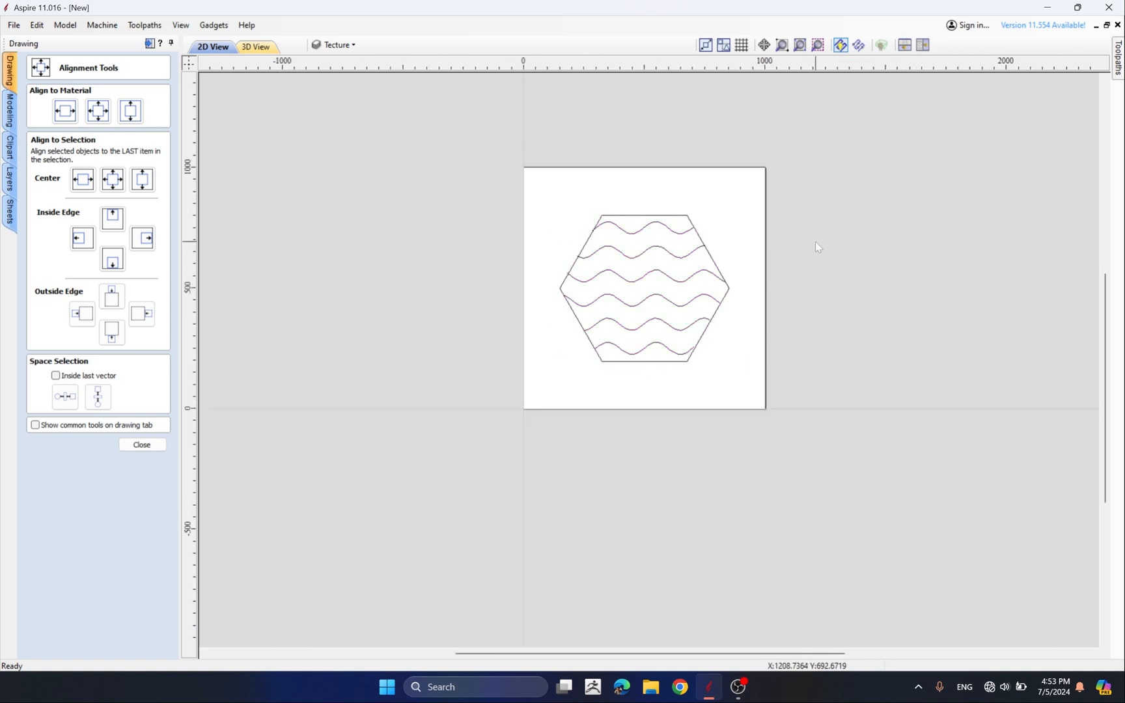